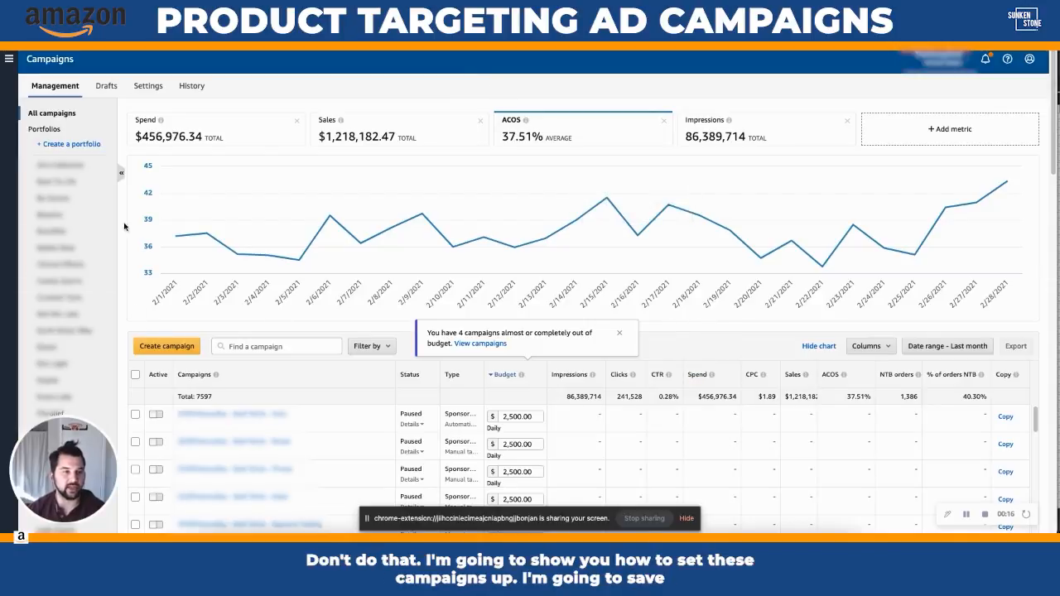
- Create a new Sponsored Products campaign and name it "Brand - Product - SP - Product Targeted"
scroll(206, 306, down, 1)
click(166, 280)
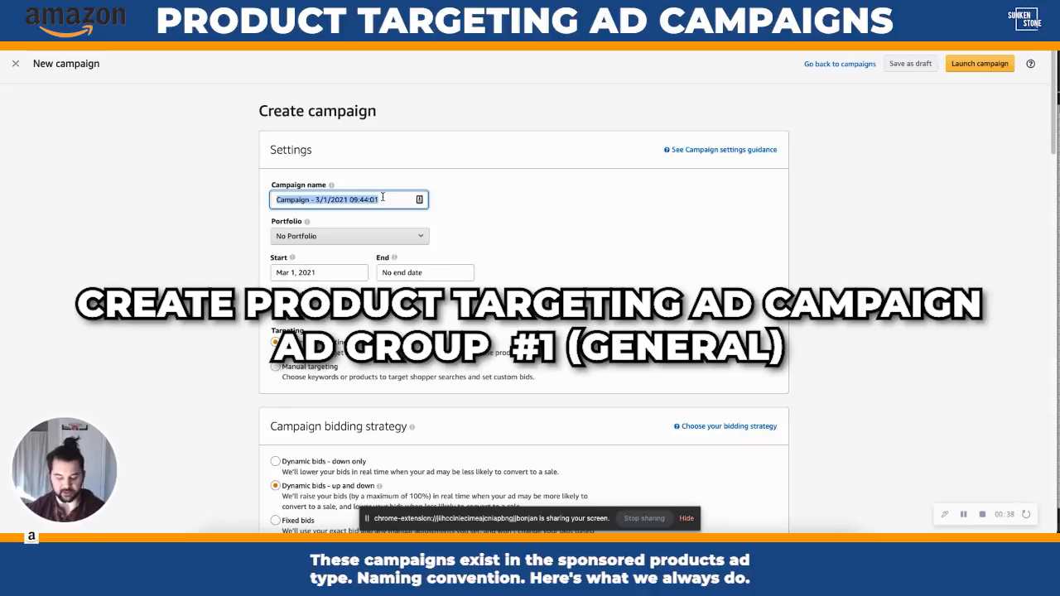
text(Brand -)
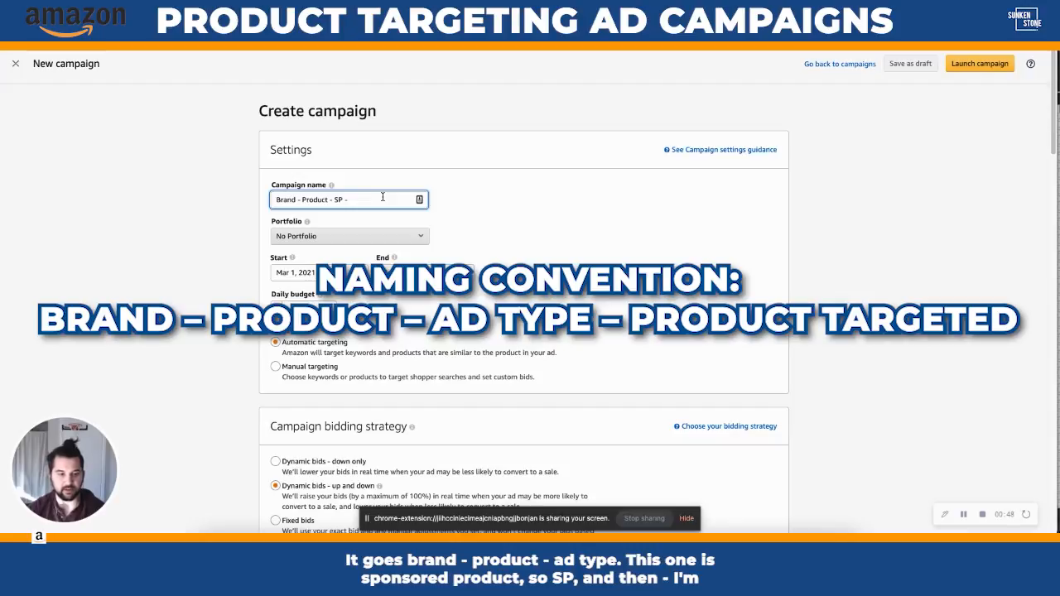
text(Pro)
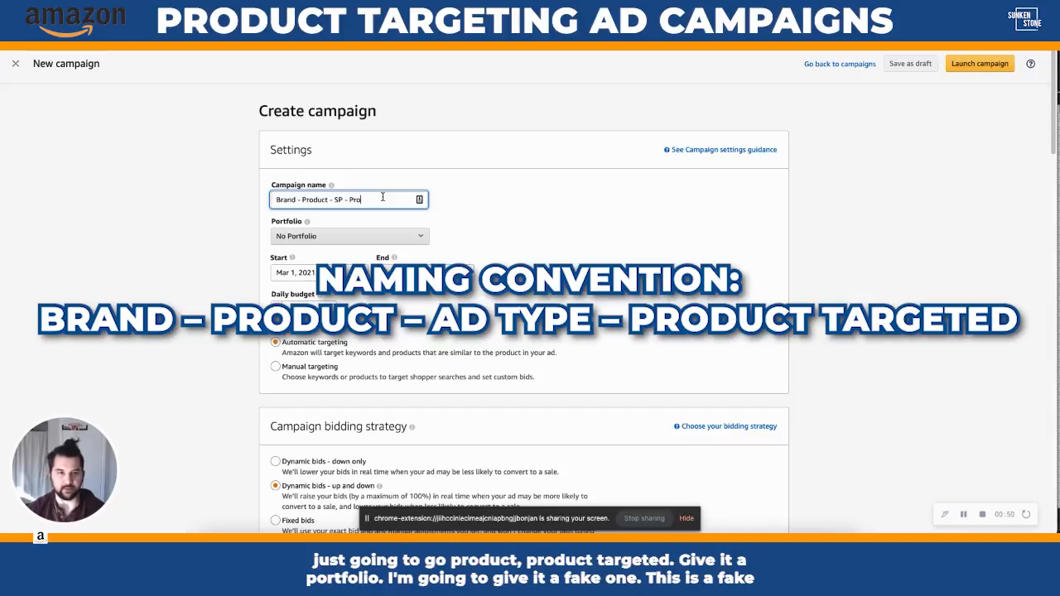
text(duct Targeted)
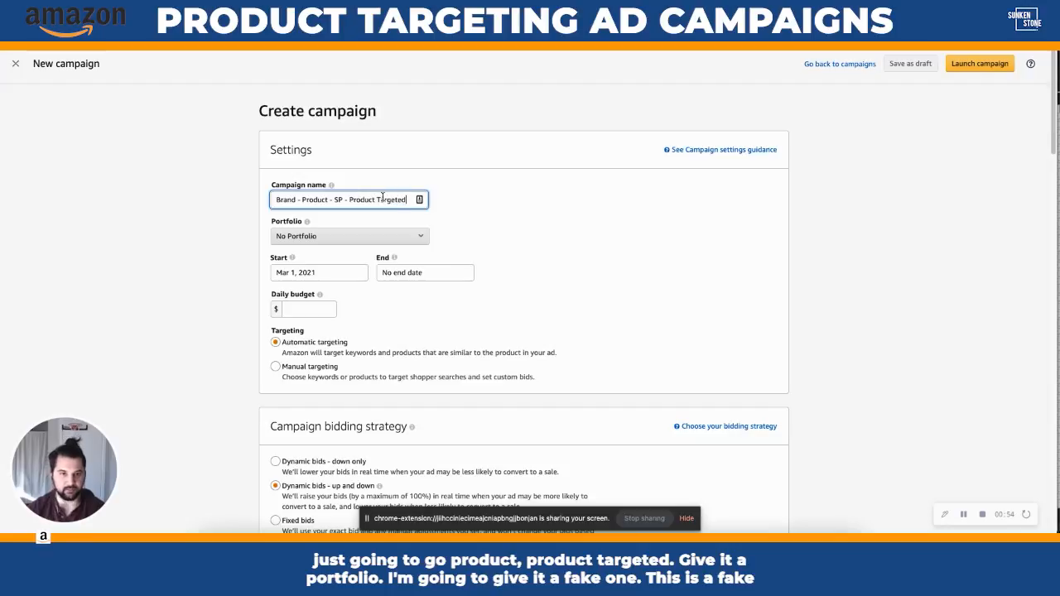
click(235, 232)
- Assign the campaign to the portfolio "ZZ(BU) UMZU/ TN"
scroll(480, 222, down, 1)
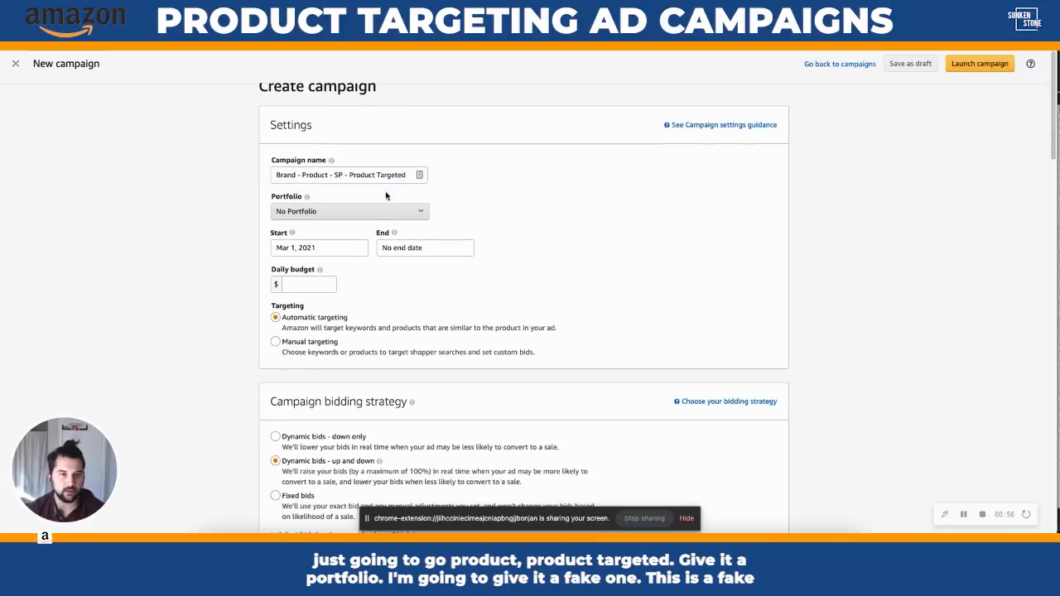
click(369, 212)
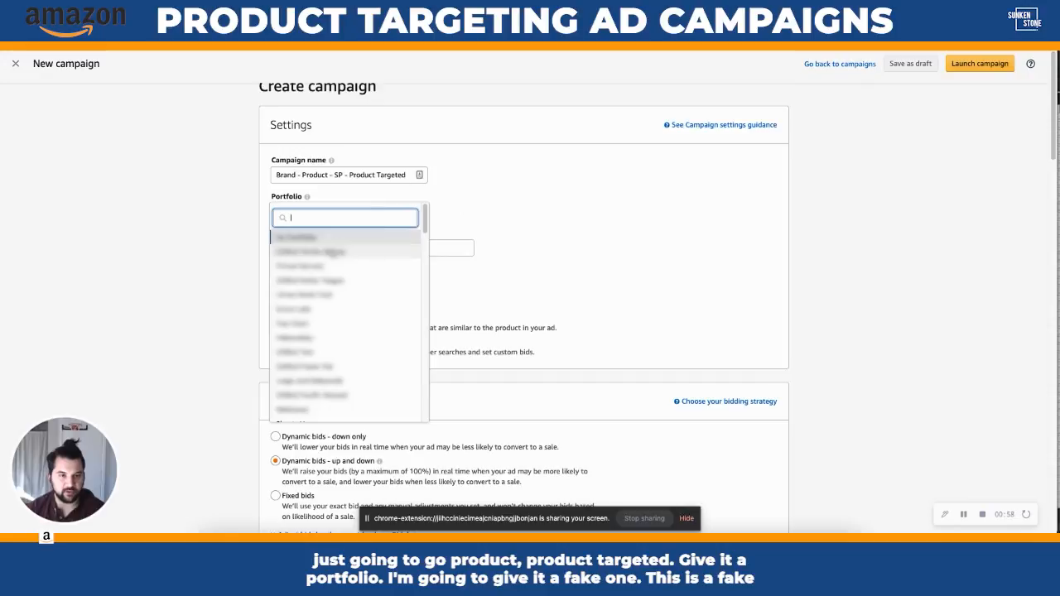
scroll(335, 252, down, 10)
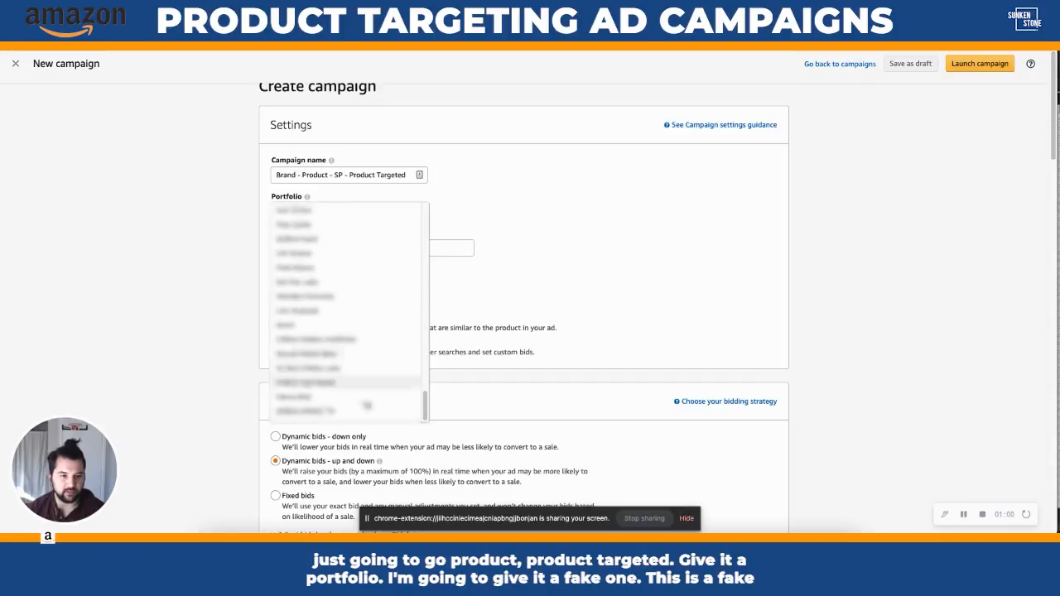
click(342, 411)
- Set the campaign's daily budget to $10.00
scroll(580, 199, down, 2)
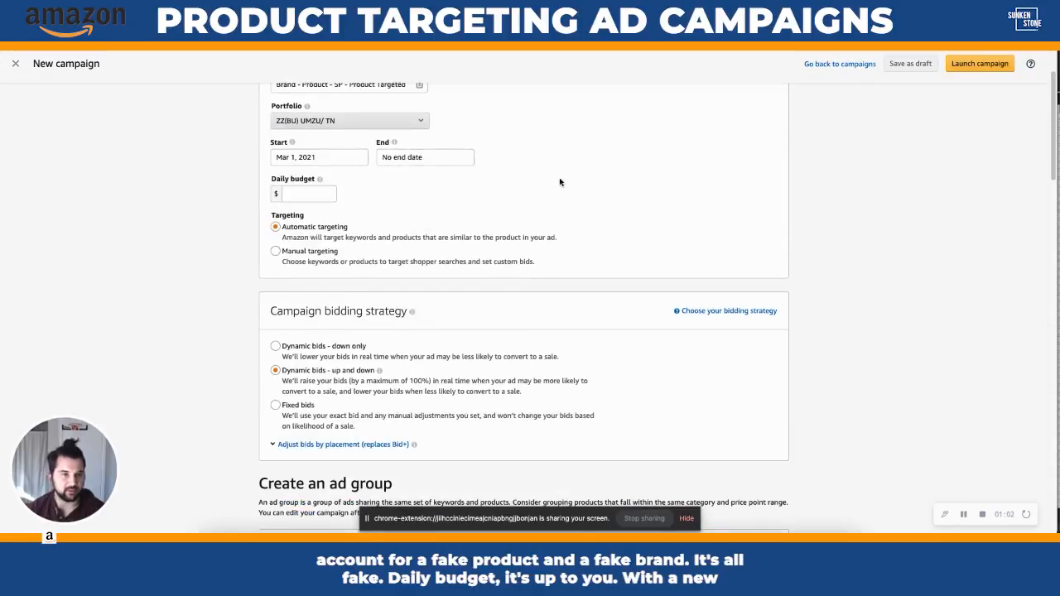
click(305, 195)
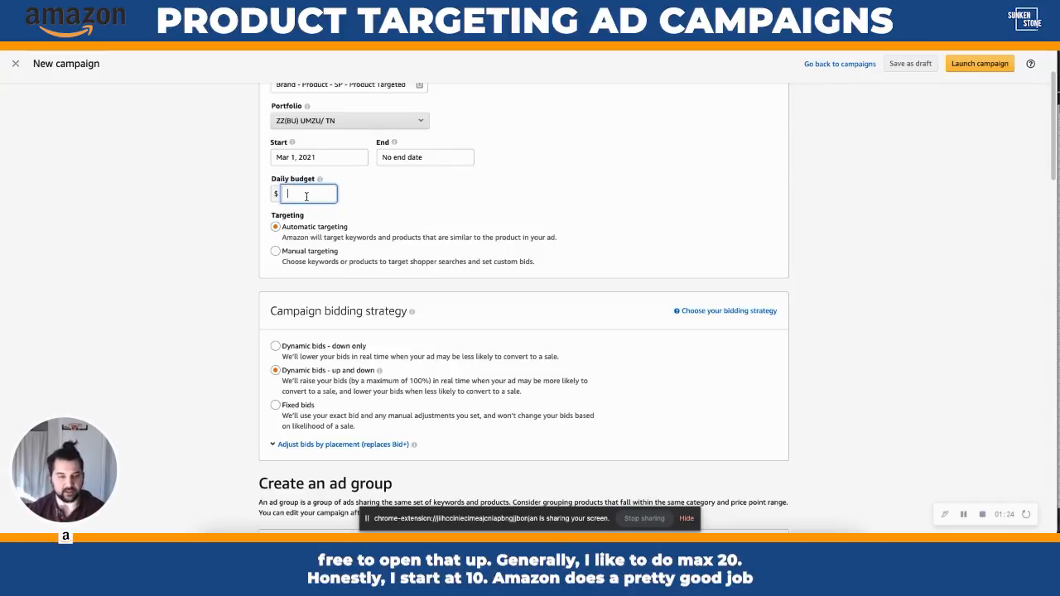
text(0)
click(162, 316)
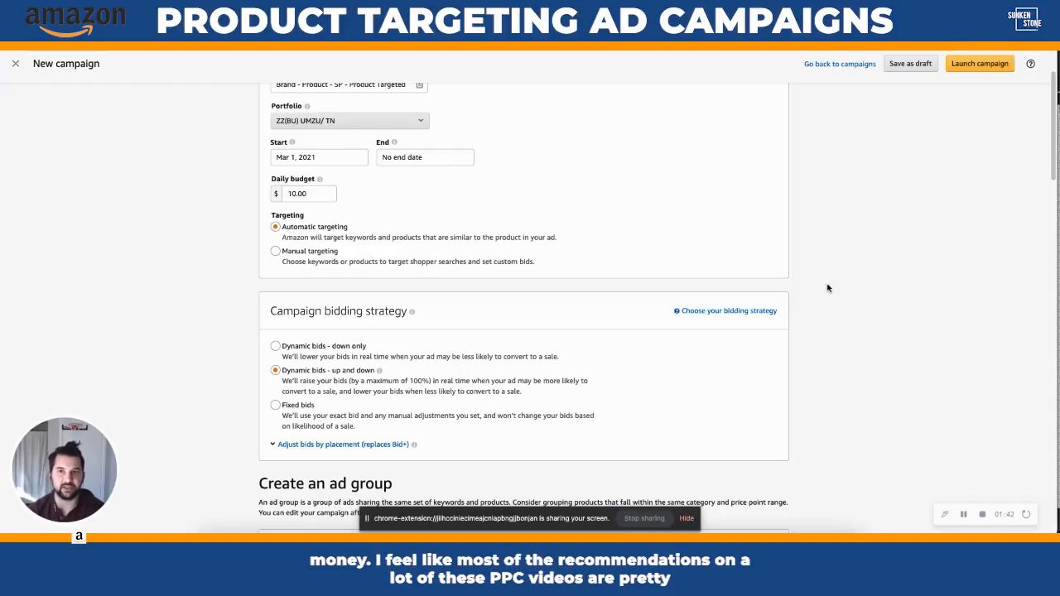
- Choose "Dynamic bids - down only" as the campaign bidding strategy
scroll(214, 277, down, 1)
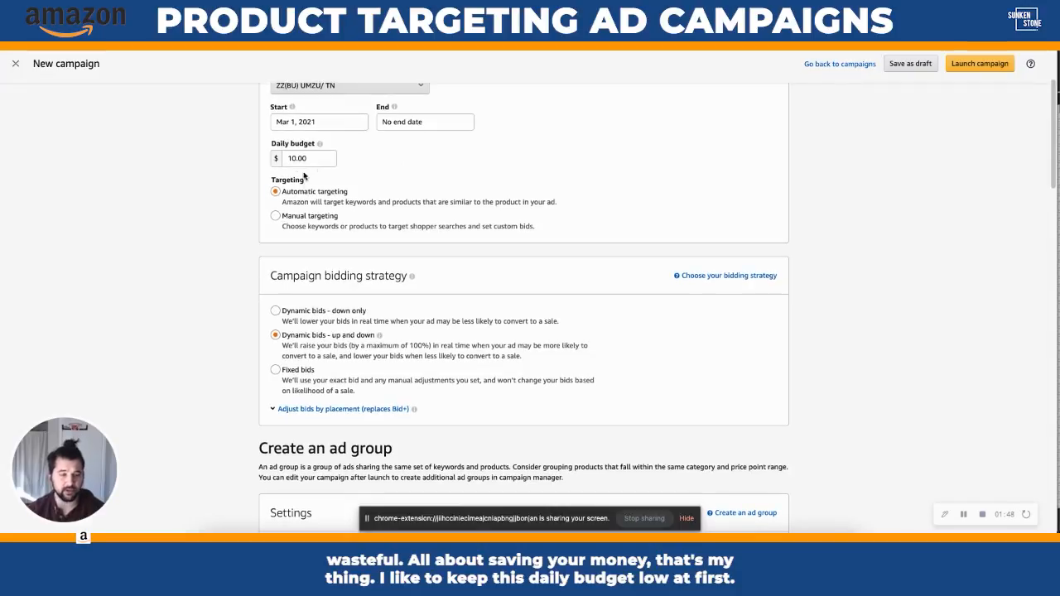
scroll(185, 263, down, 1)
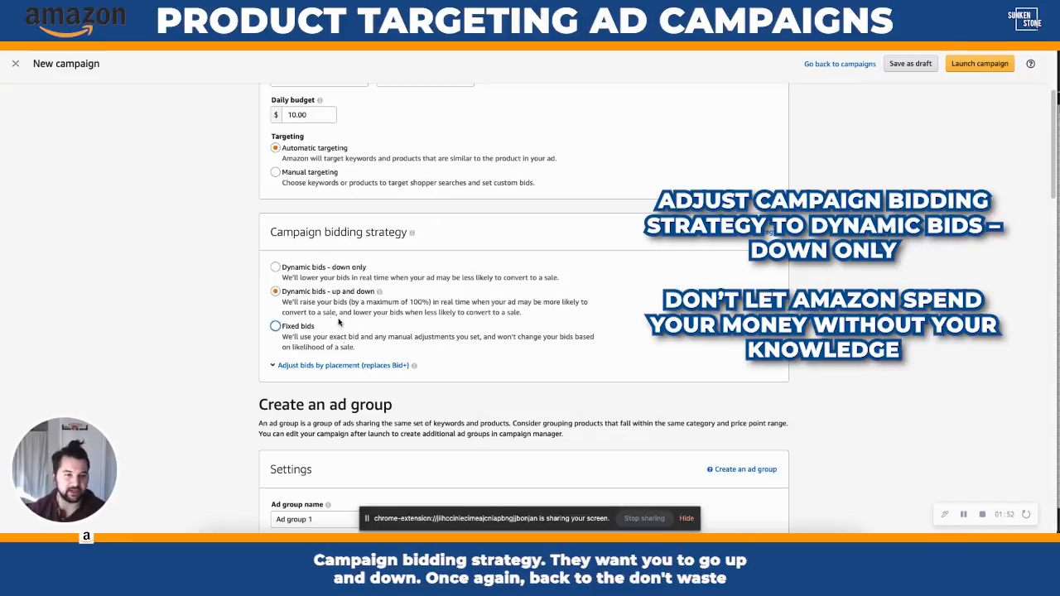
mouse_move(379, 291)
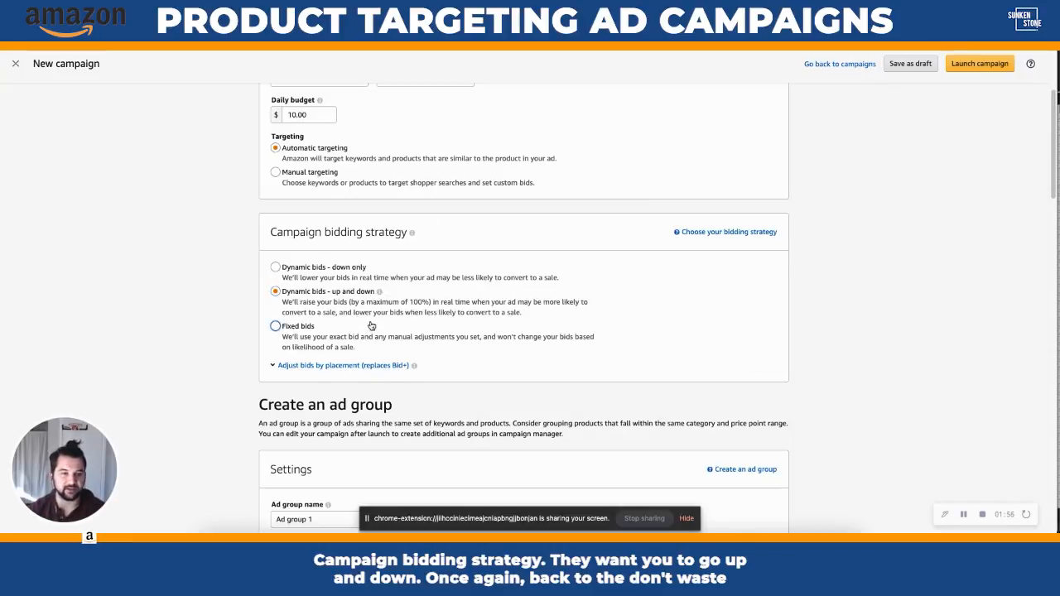
click(275, 266)
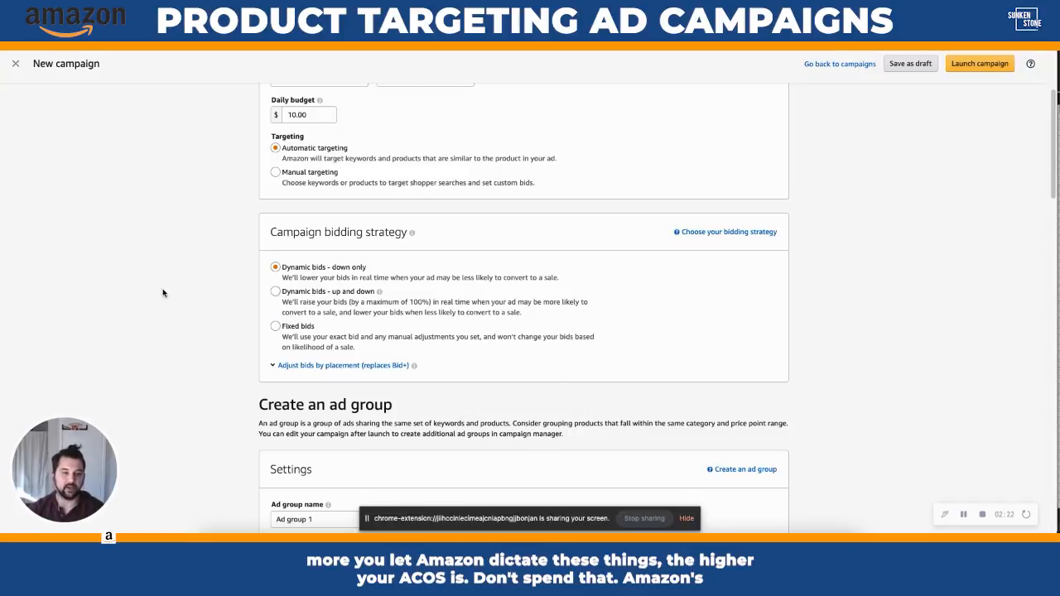
scroll(234, 291, down, 1)
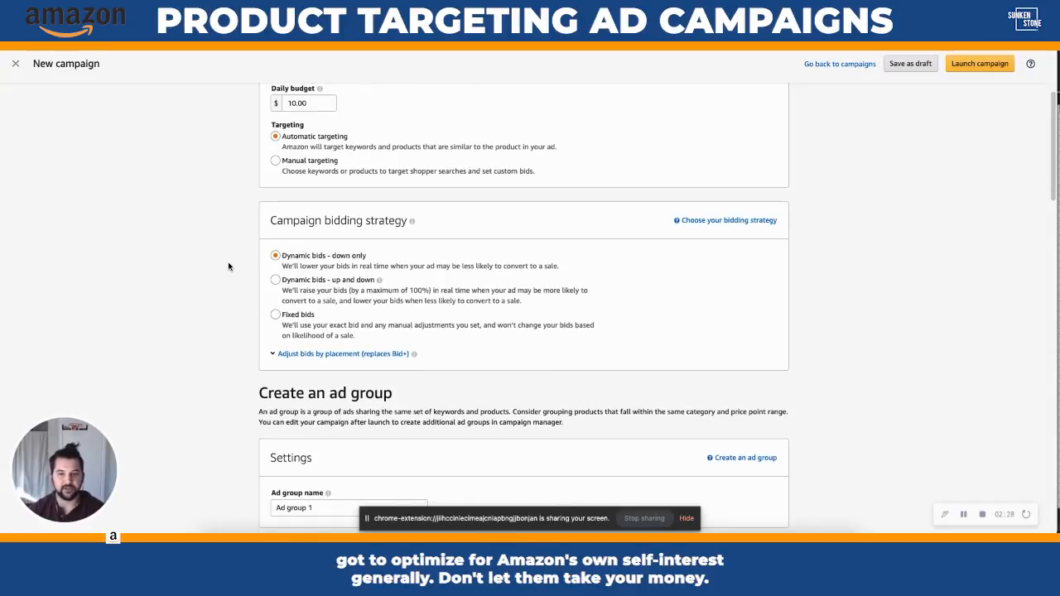
scroll(247, 266, down, 1)
scroll(248, 265, down, 3)
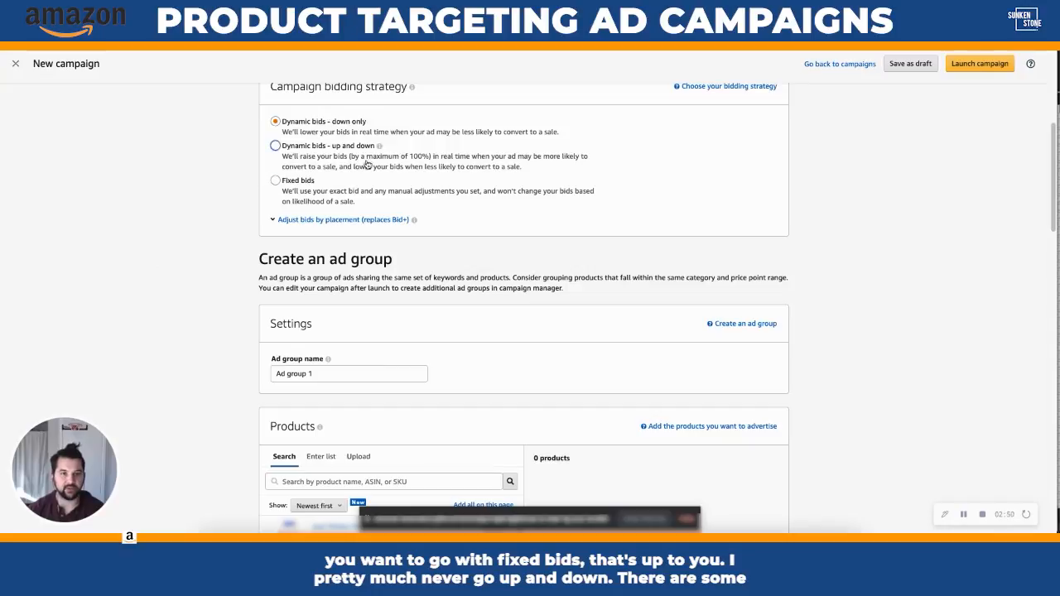
mouse_move(381, 150)
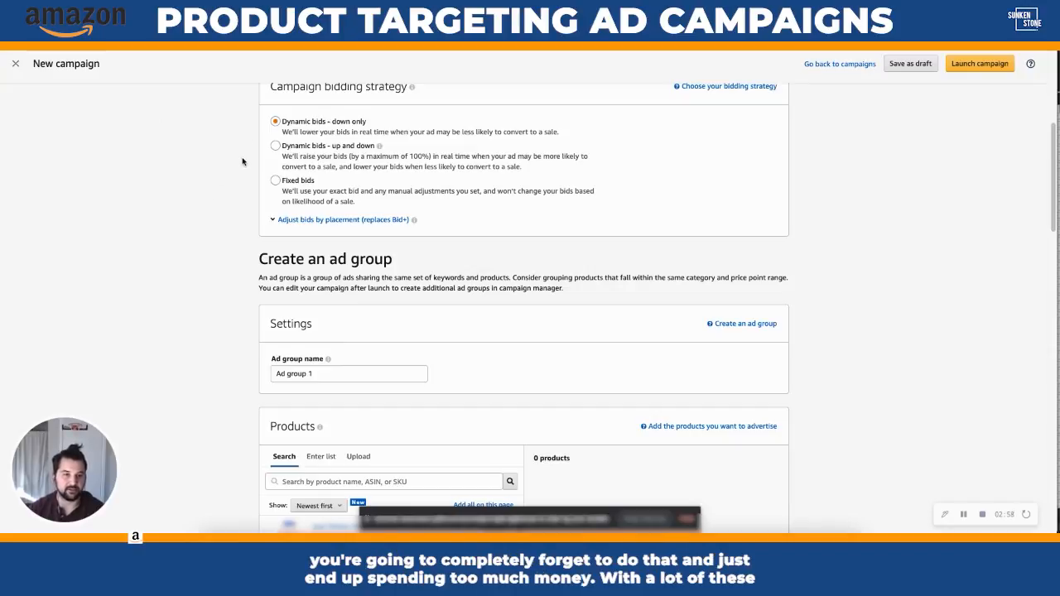
- Switch the campaign's targeting from automatic to manual targeting
scroll(240, 198, down, 1)
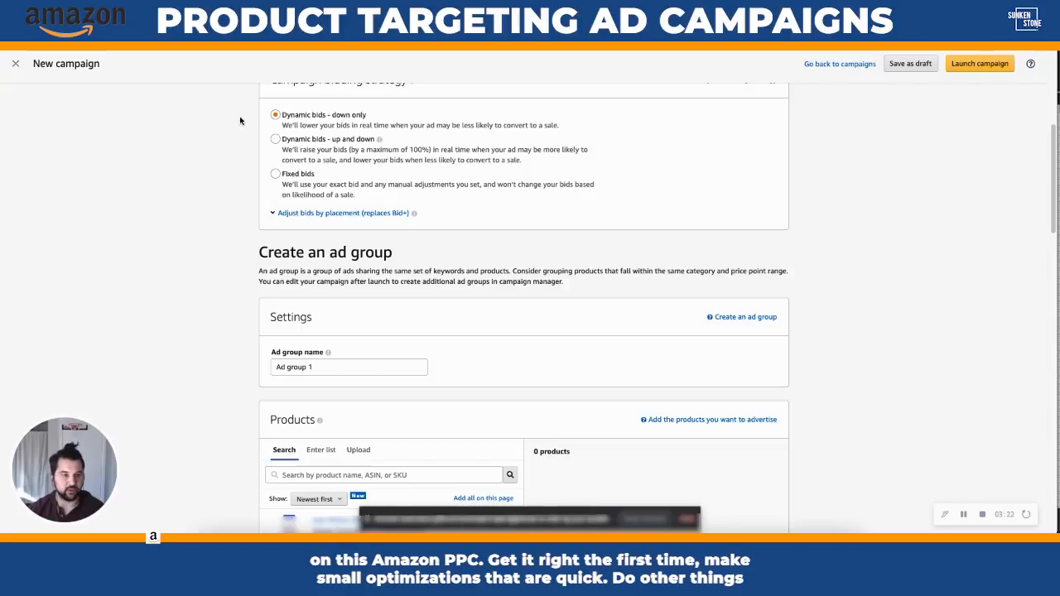
scroll(247, 182, down, 2)
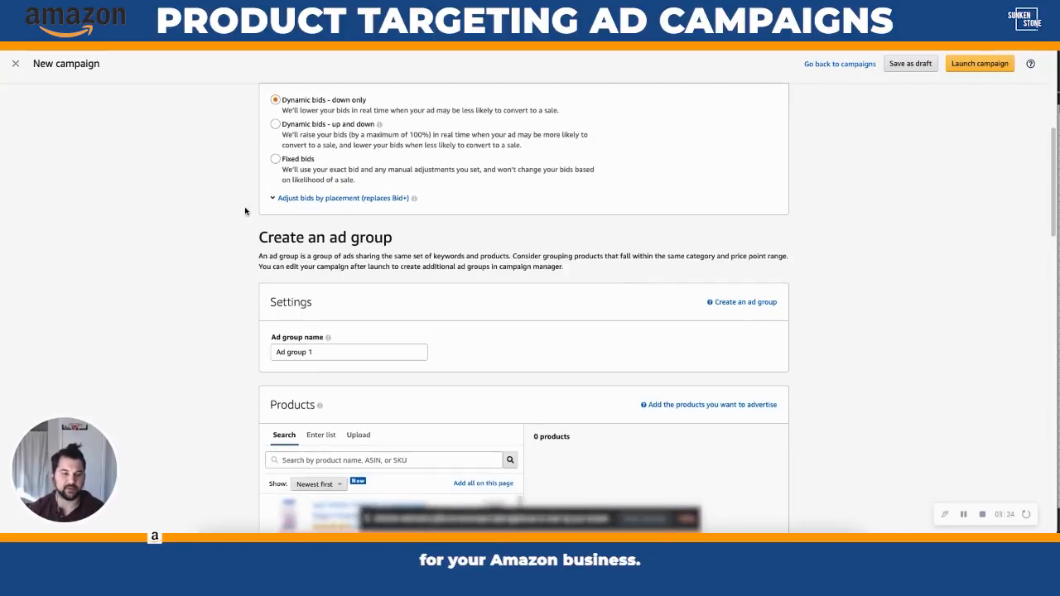
scroll(207, 261, down, 1)
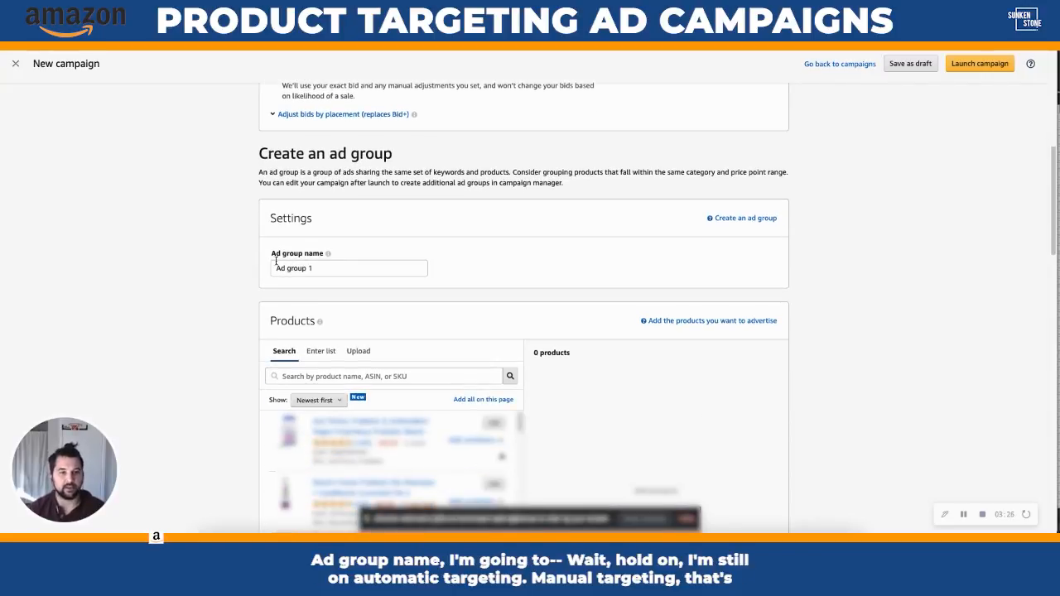
scroll(204, 236, up, 5)
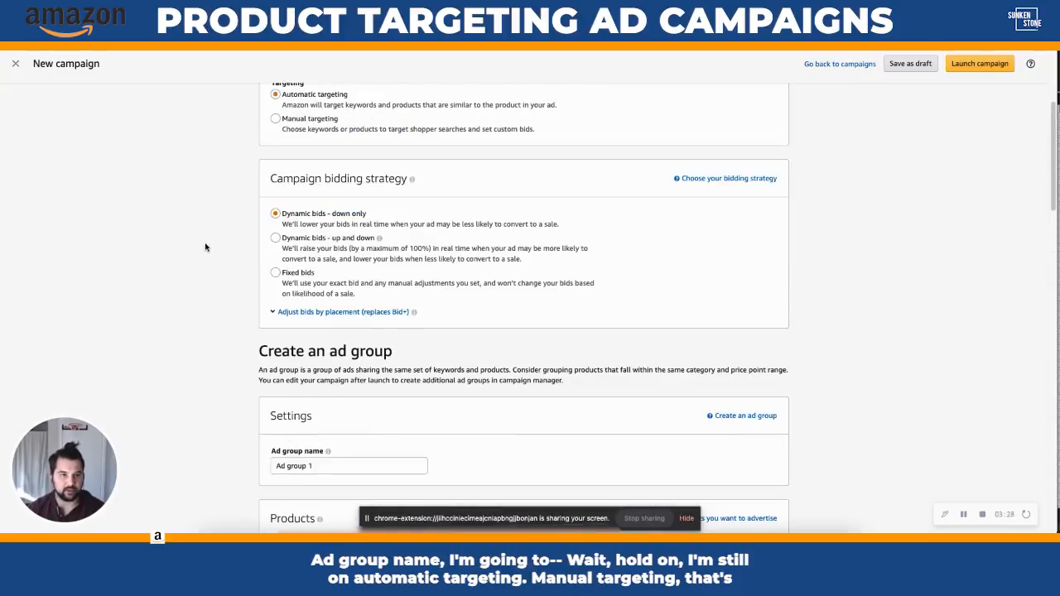
scroll(195, 207, up, 1)
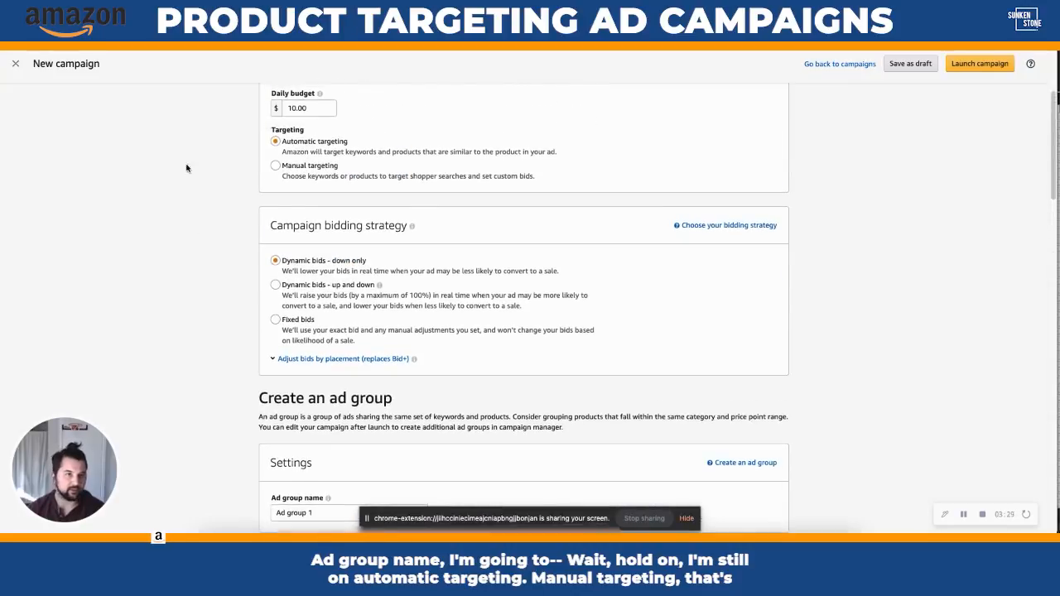
click(276, 167)
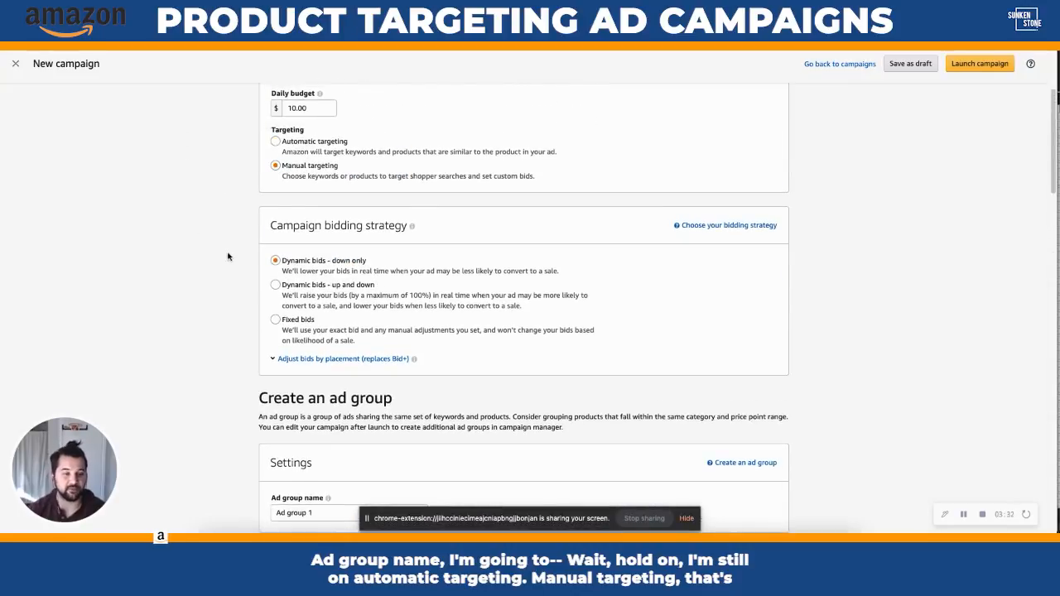
- Search the products for "ship" and add the ShipQuick Crystal Clear Packing Tape 12 Pack and 6 Pack to the ad group
scroll(178, 320, down, 5)
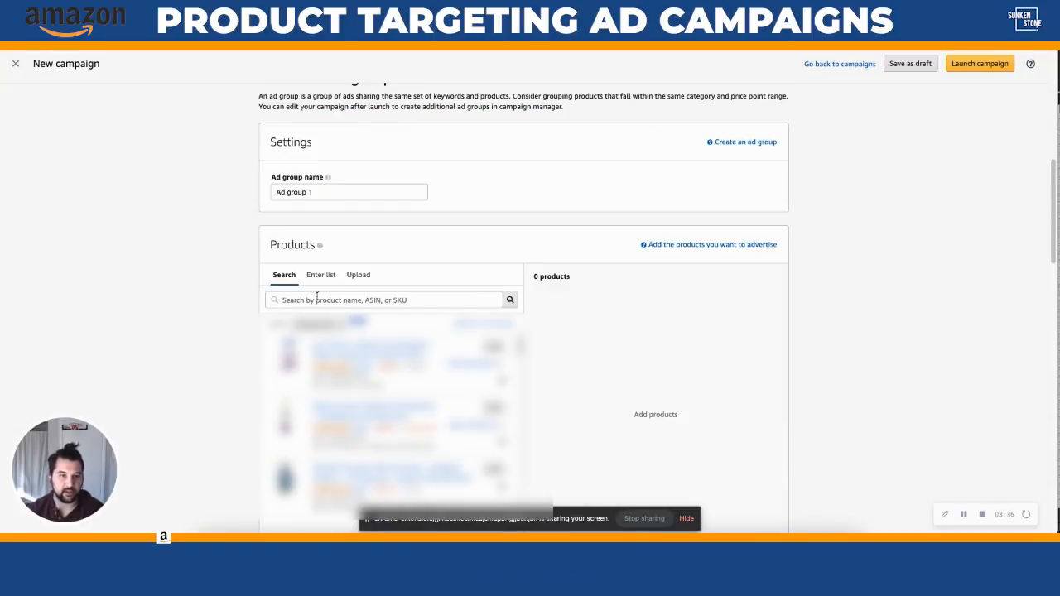
click(305, 300)
text(ship)
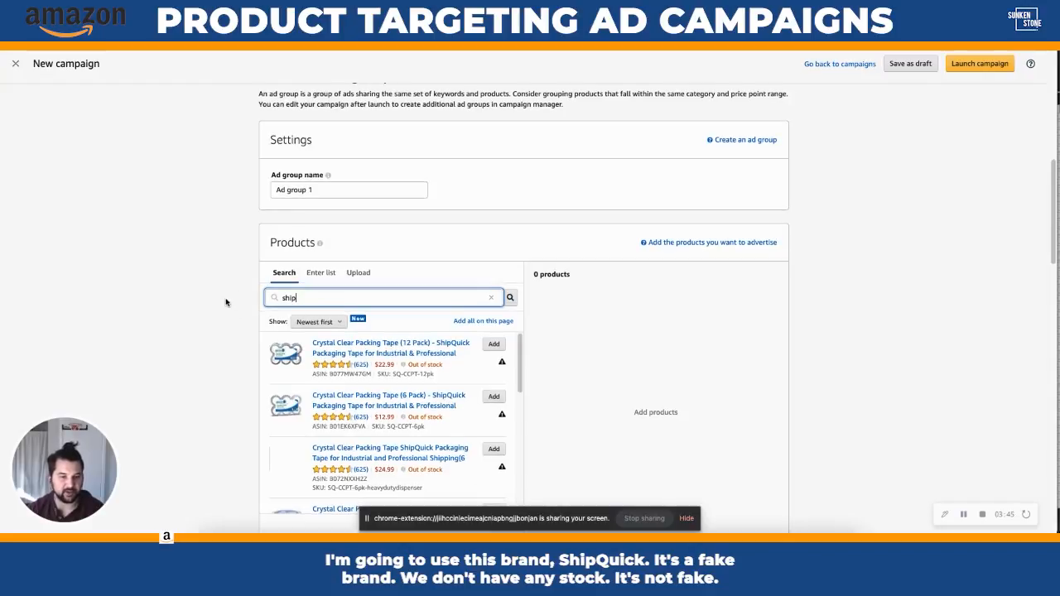
mouse_move(410, 366)
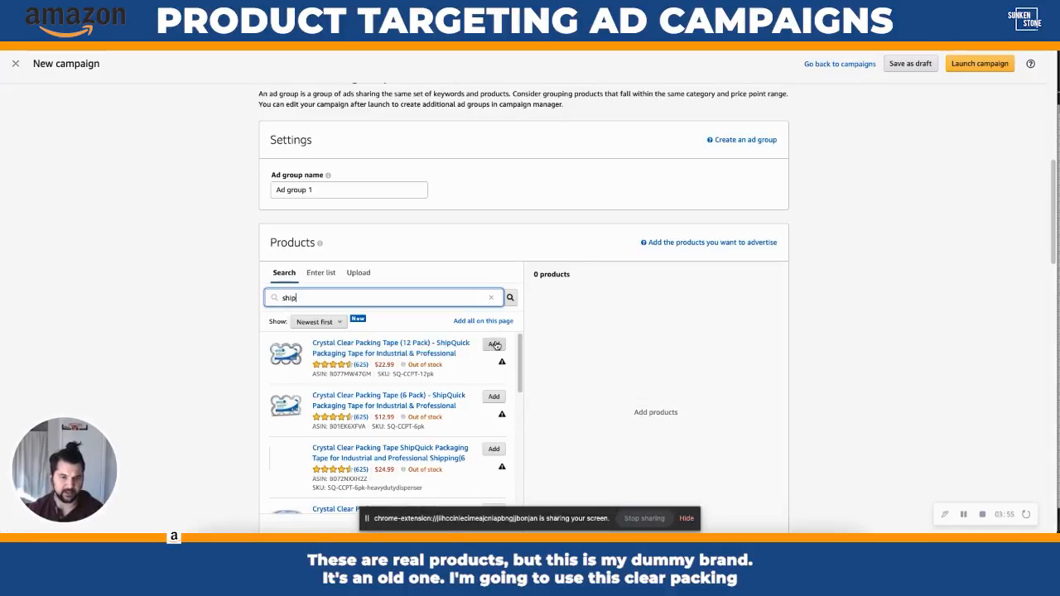
click(496, 345)
click(494, 397)
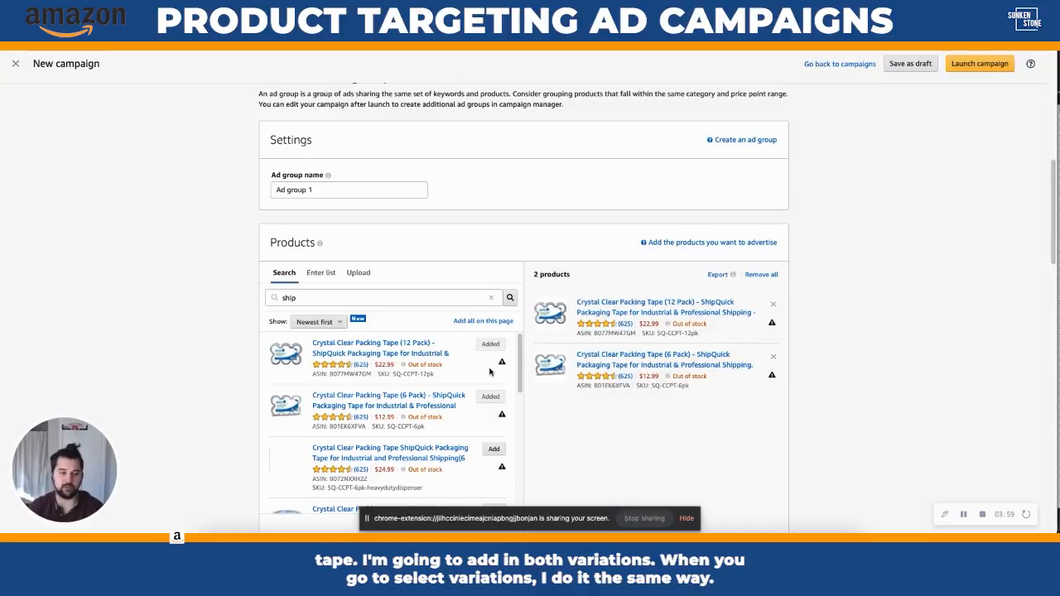
mouse_move(501, 356)
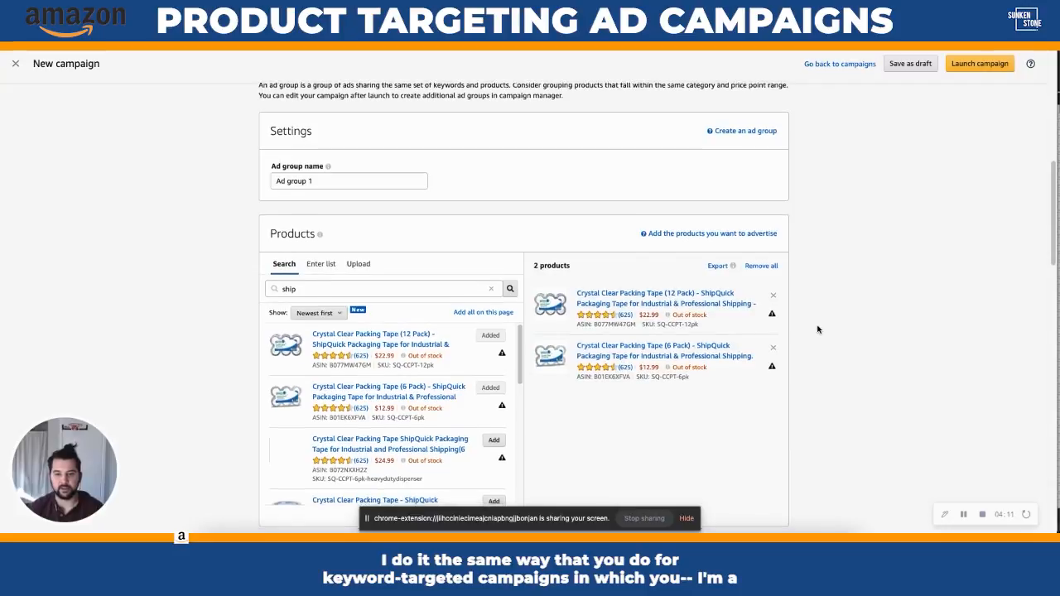
- Try adding the $2.99 single ShipQuick Crystal Clear Packing Tape to the ad group and remove it again
scroll(845, 323, down, 1)
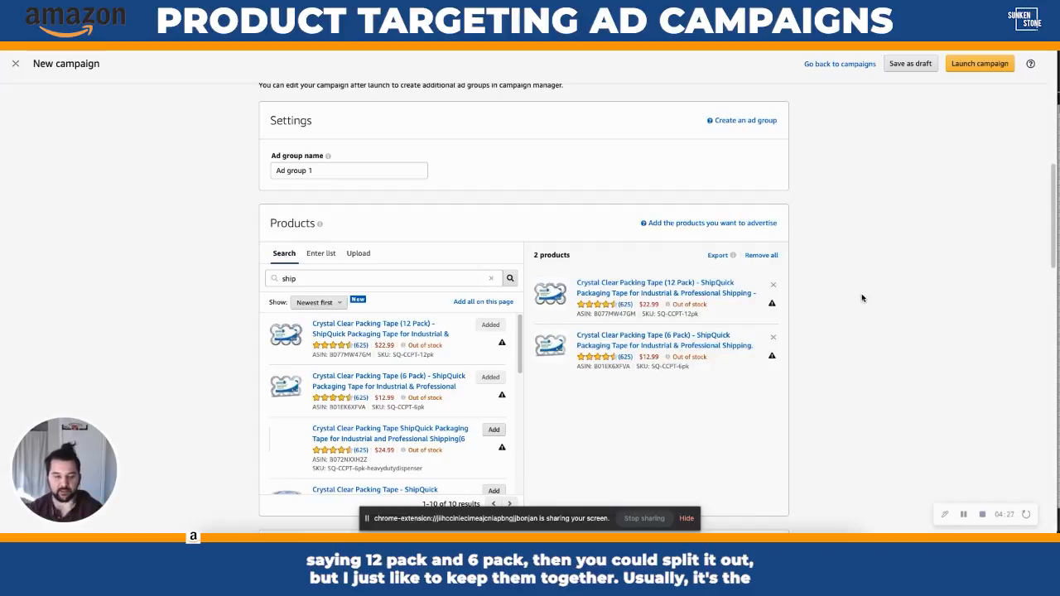
scroll(815, 347, down, 1)
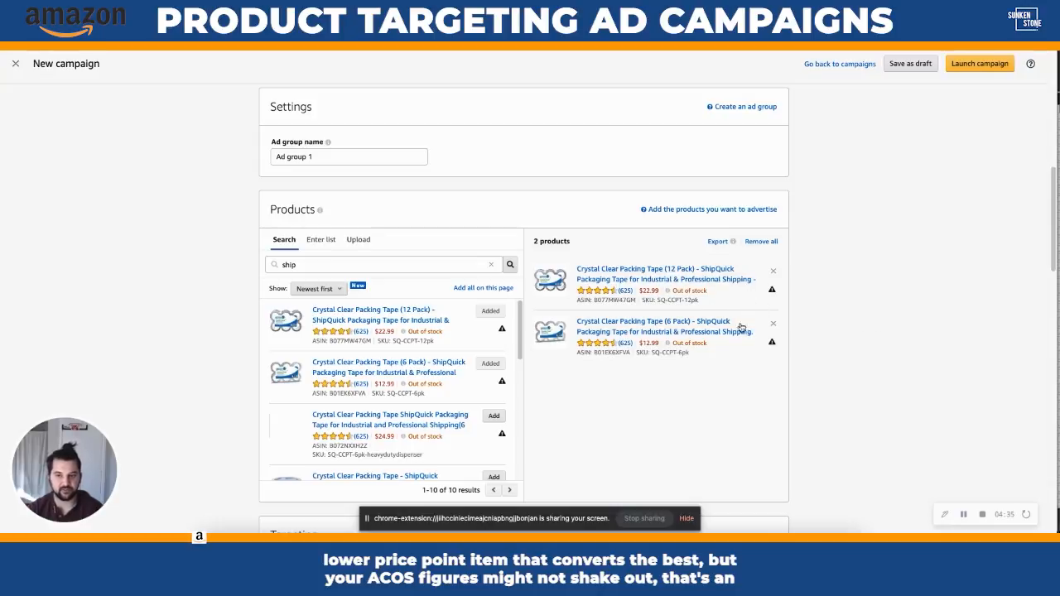
scroll(847, 280, down, 1)
scroll(848, 275, down, 1)
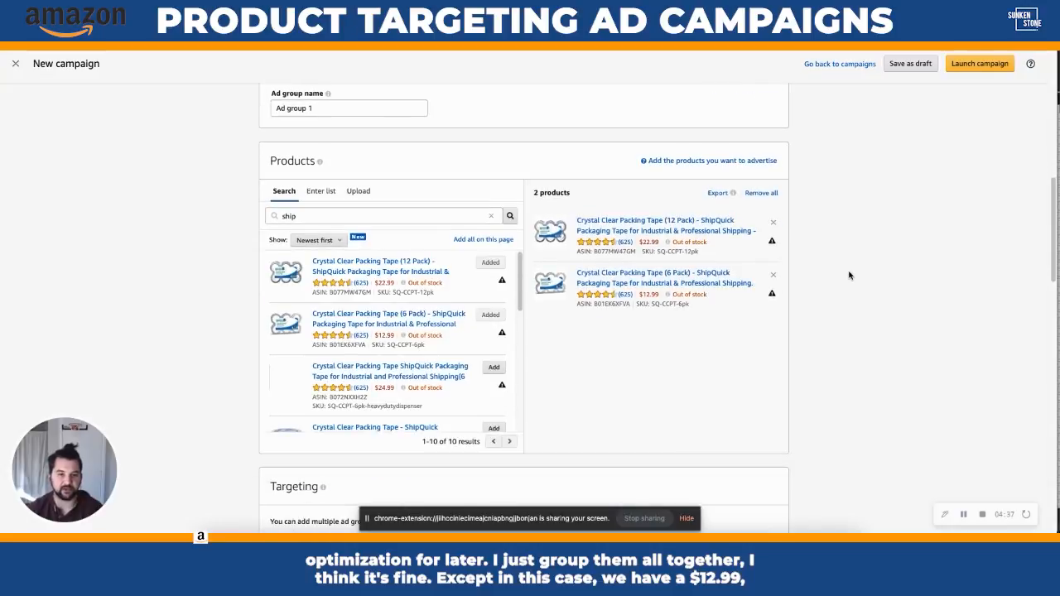
scroll(438, 382, down, 3)
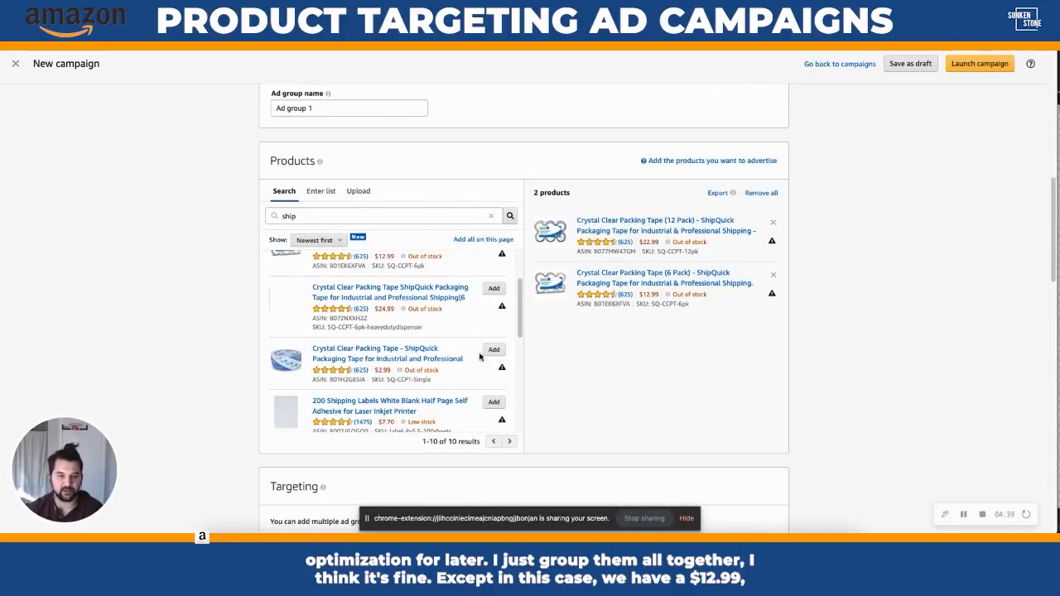
click(494, 351)
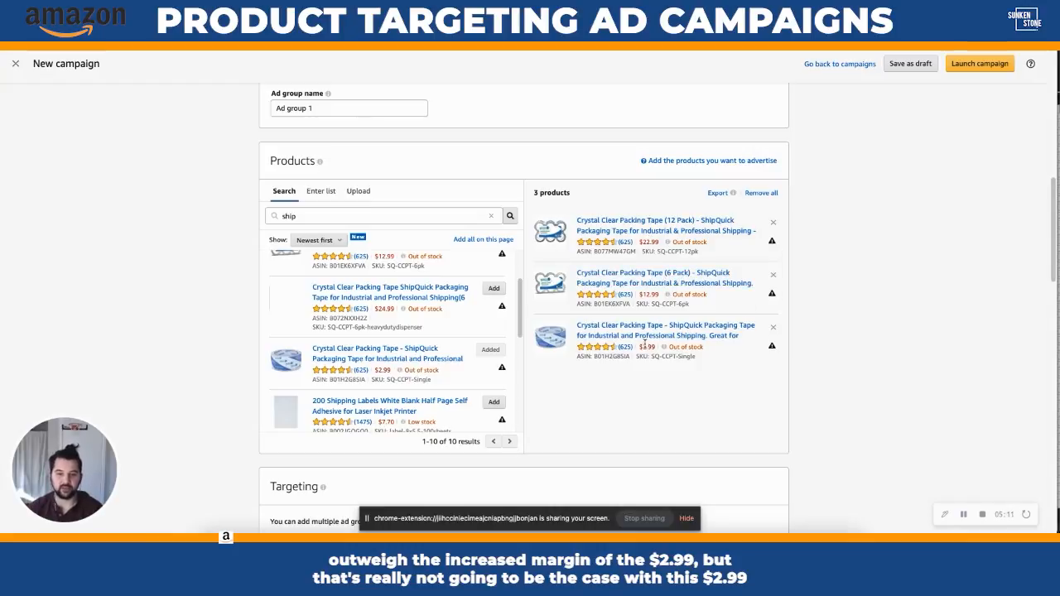
click(773, 328)
- Choose product targeting as the ad group's targeting type instead of keyword targeting
scroll(211, 306, down, 3)
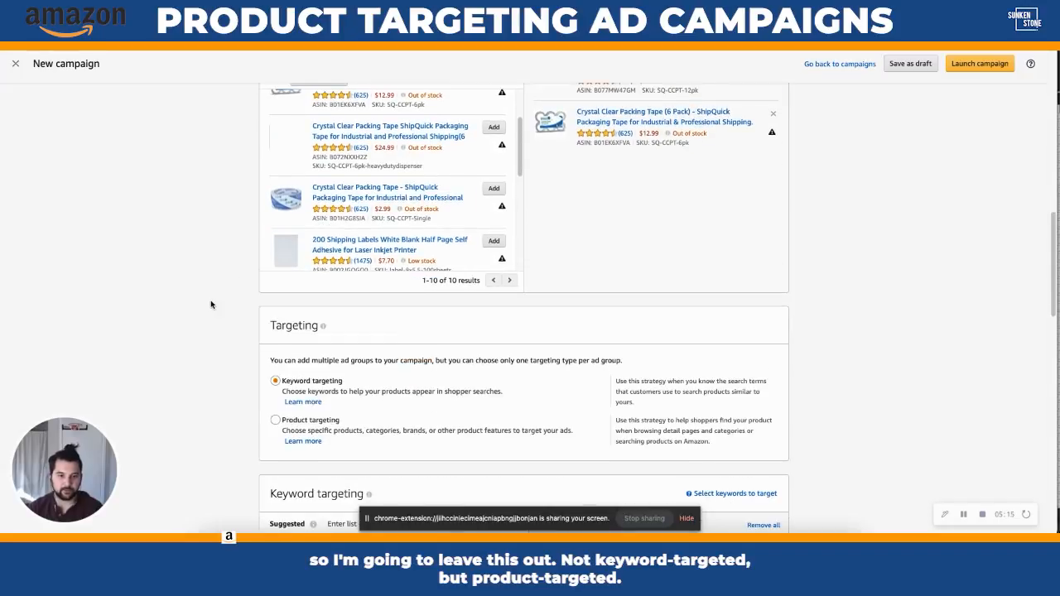
click(276, 384)
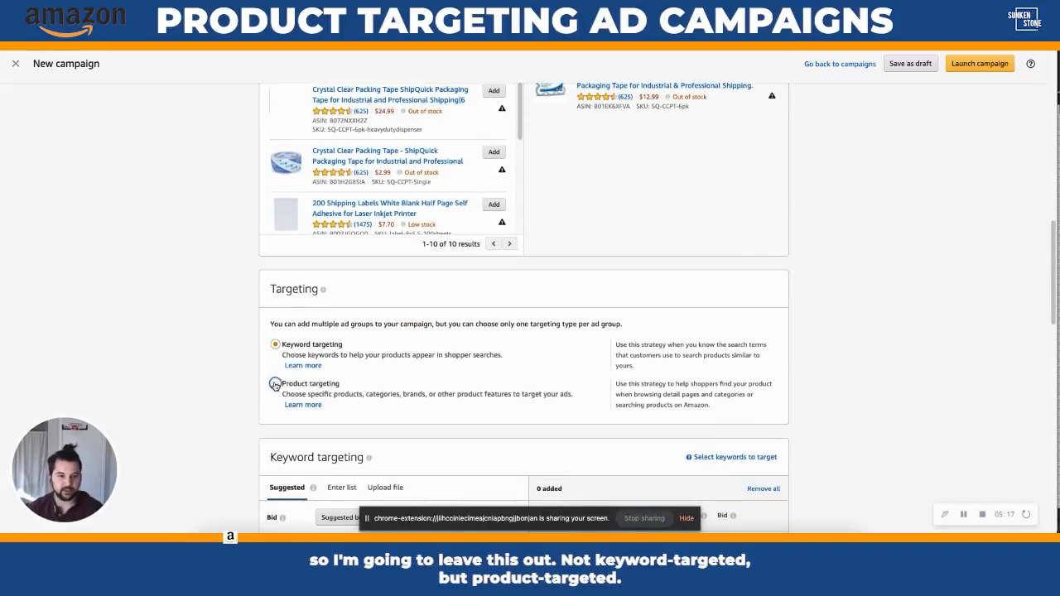
- Open the refinement options for the suggested Packing Tape category in the product targeting section
scroll(856, 349, up, 2)
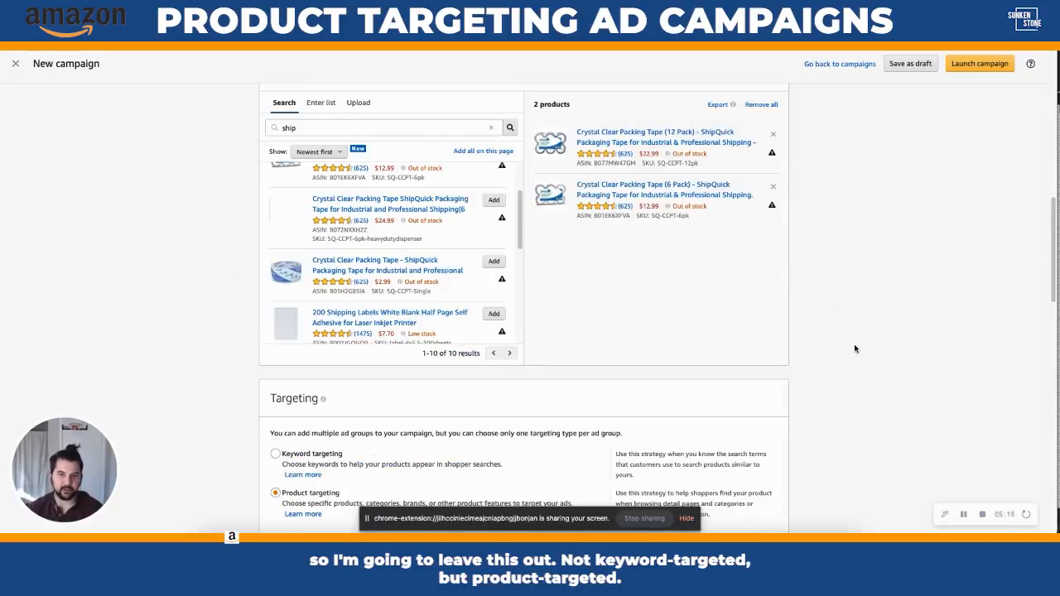
scroll(856, 349, down, 1)
scroll(856, 349, down, 3)
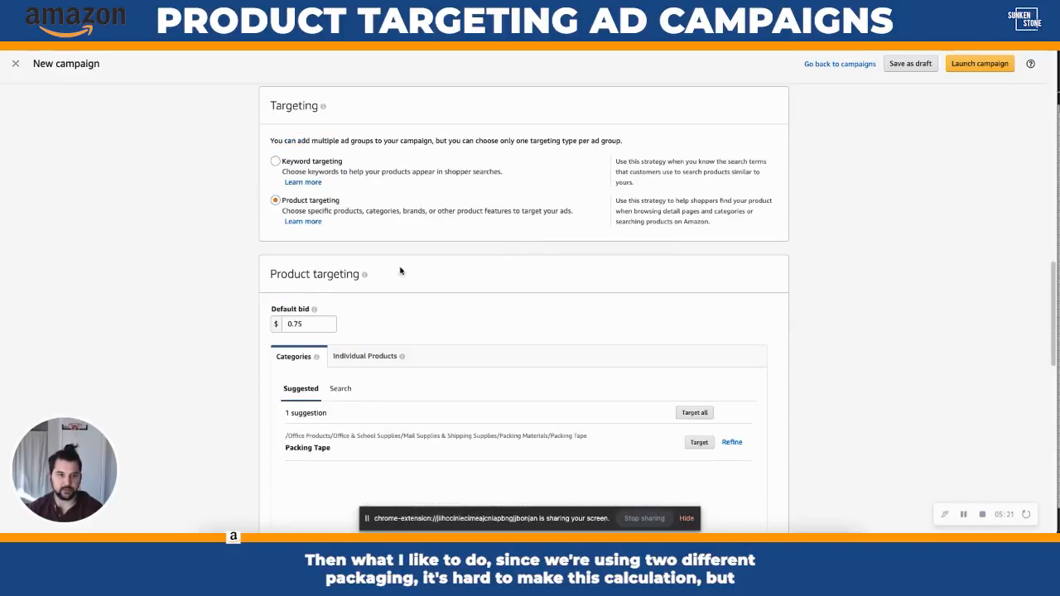
scroll(870, 230, up, 3)
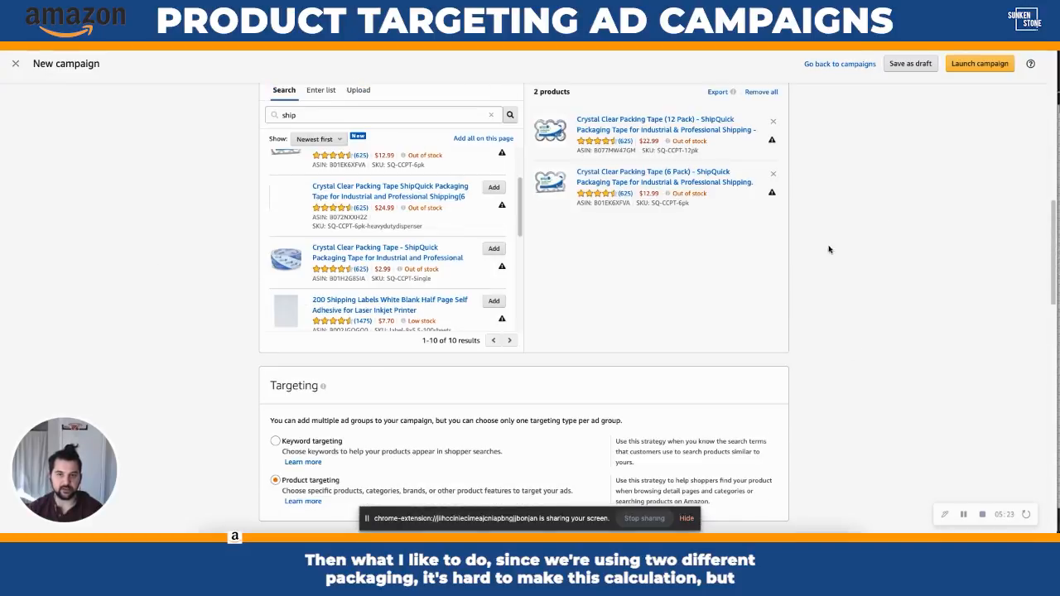
scroll(857, 265, down, 6)
scroll(859, 265, up, 2)
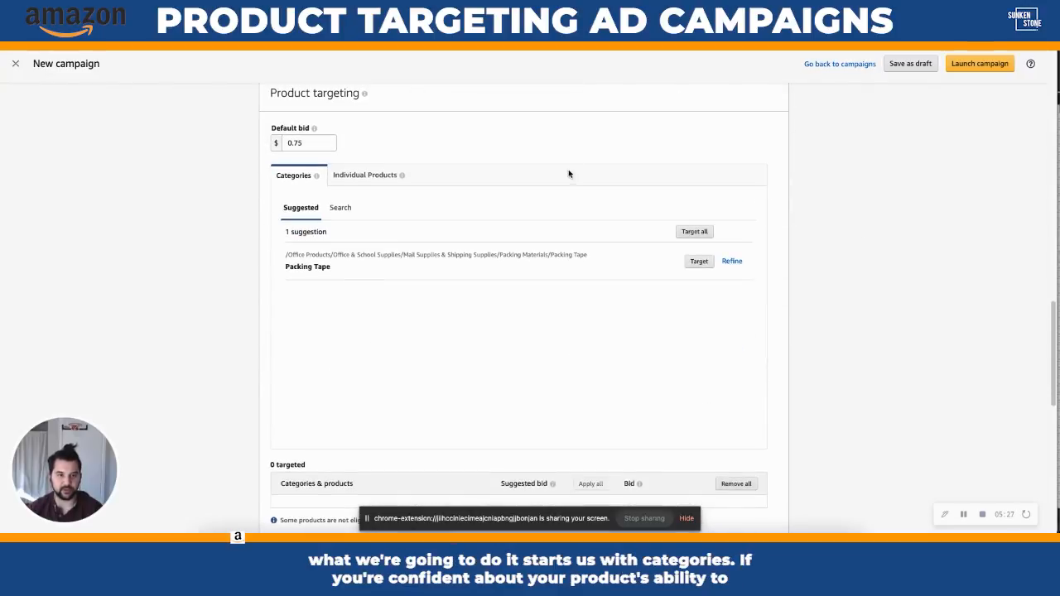
scroll(624, 212, up, 1)
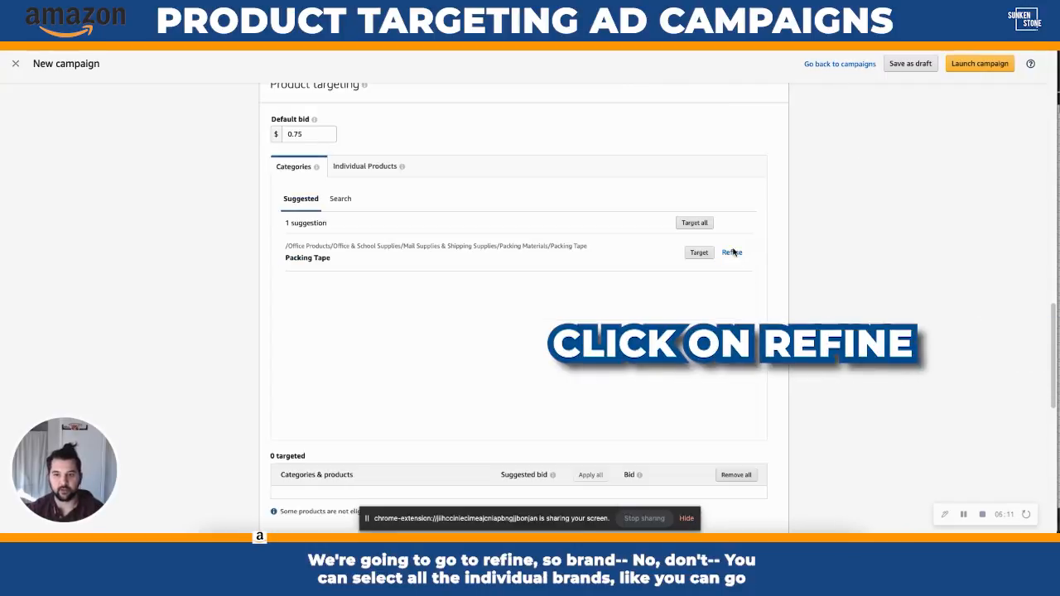
click(729, 252)
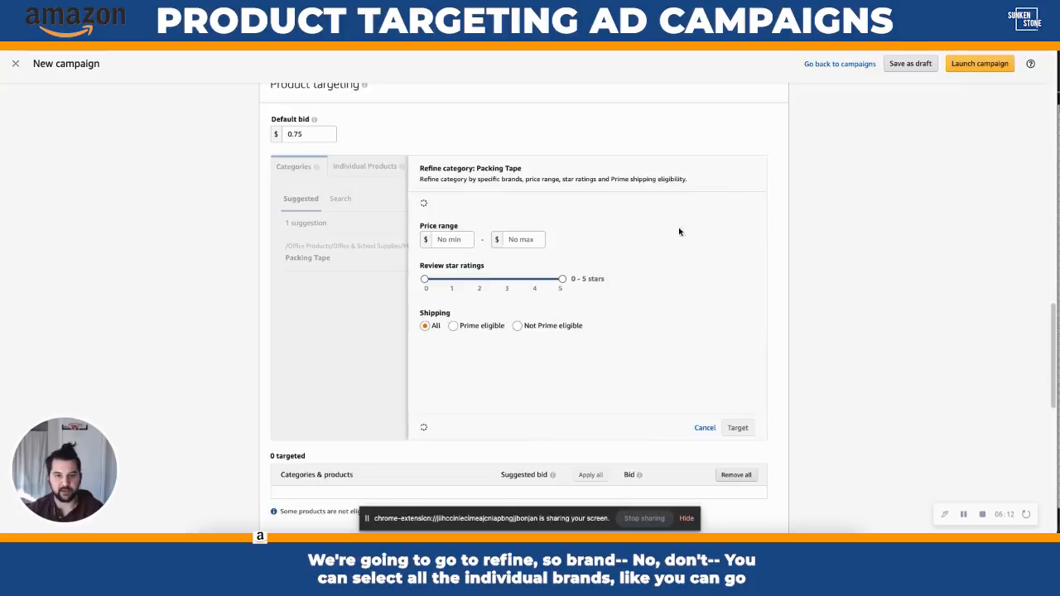
- Look through the brands available for refining the Packing Tape category without selecting any
click(554, 218)
scroll(455, 322, down, 5)
click(488, 198)
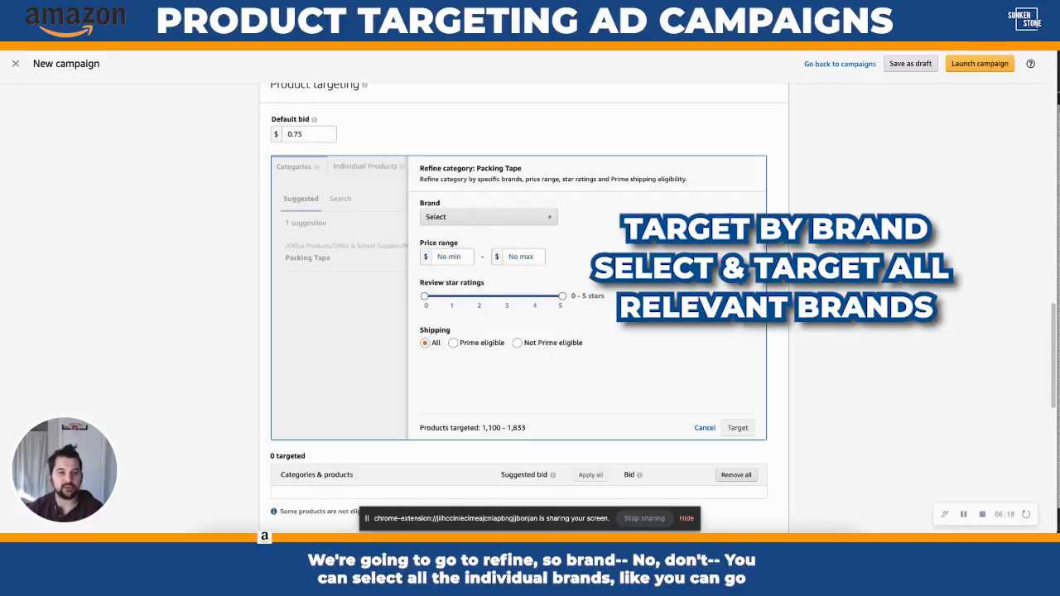
click(528, 219)
scroll(504, 304, down, 8)
scroll(468, 323, up, 8)
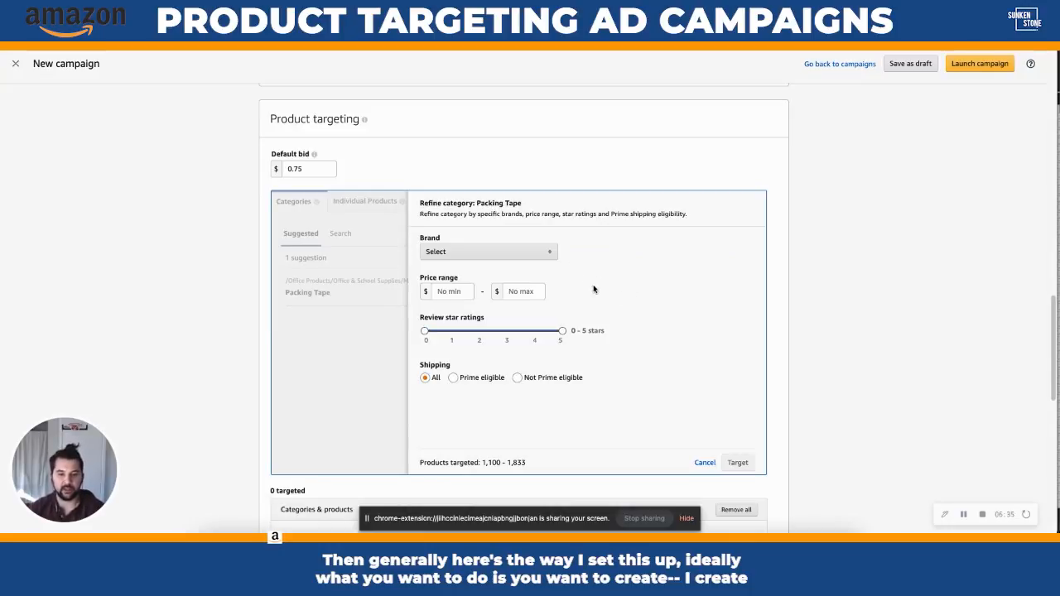
- Target the Packing Tape category refined to a maximum price of $12.99 and review ratings of 0–4 stars
click(526, 292)
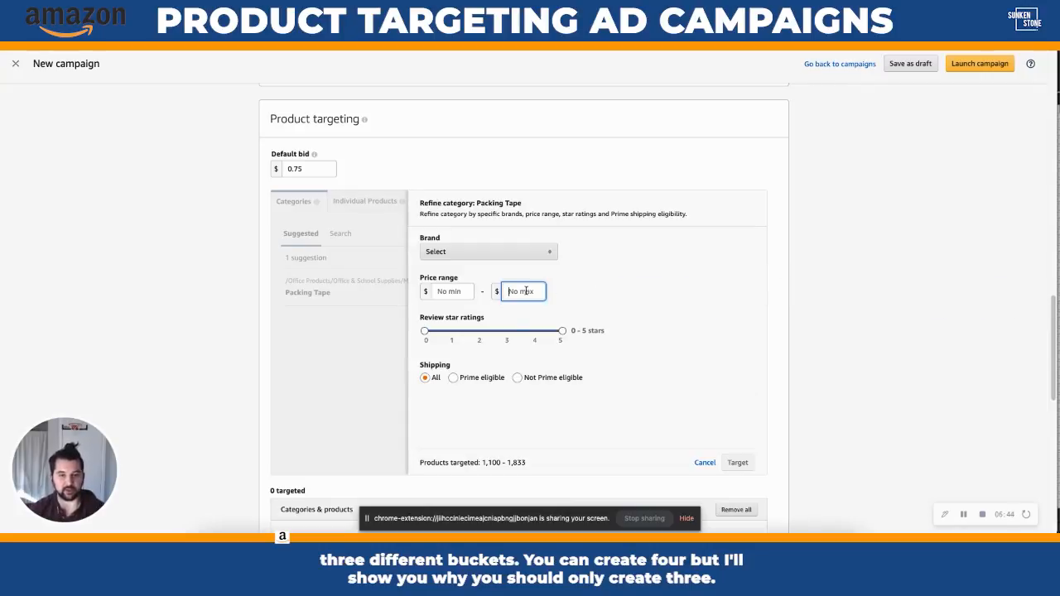
scroll(649, 281, up, 8)
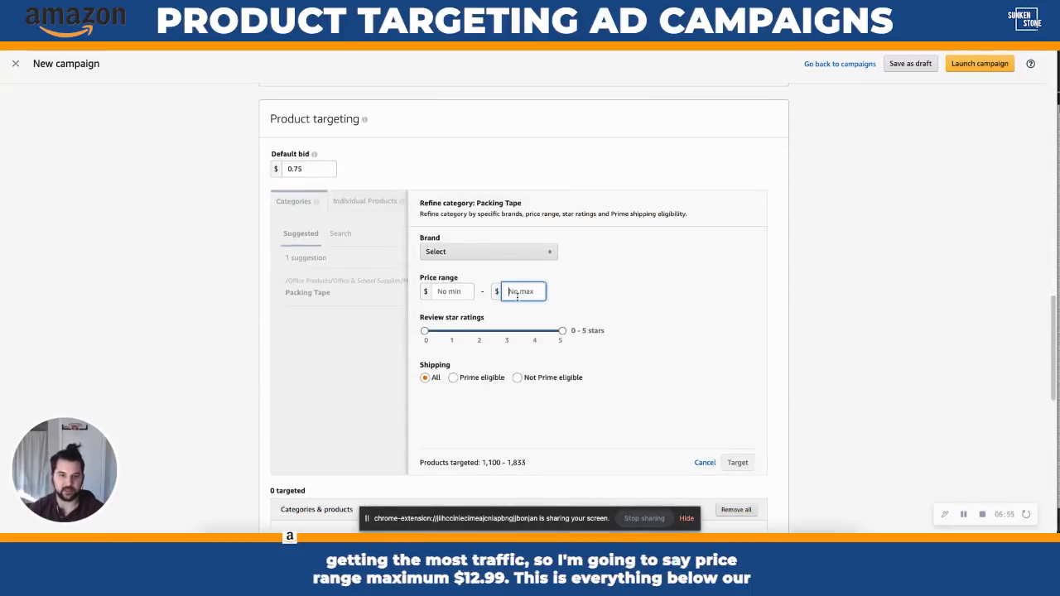
text(12.99)
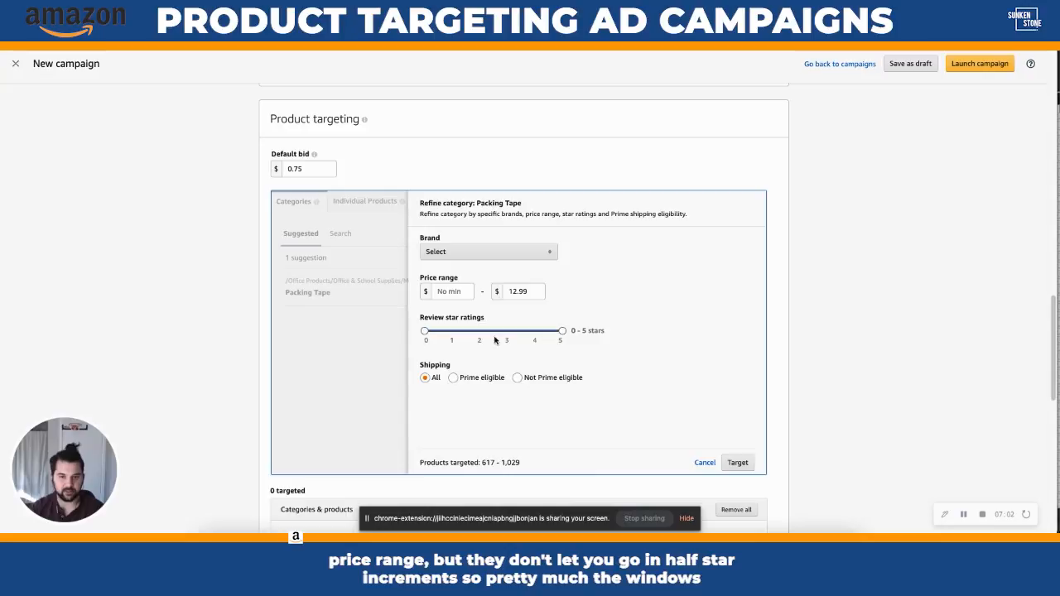
click(558, 330)
drag(557, 330, 535, 331)
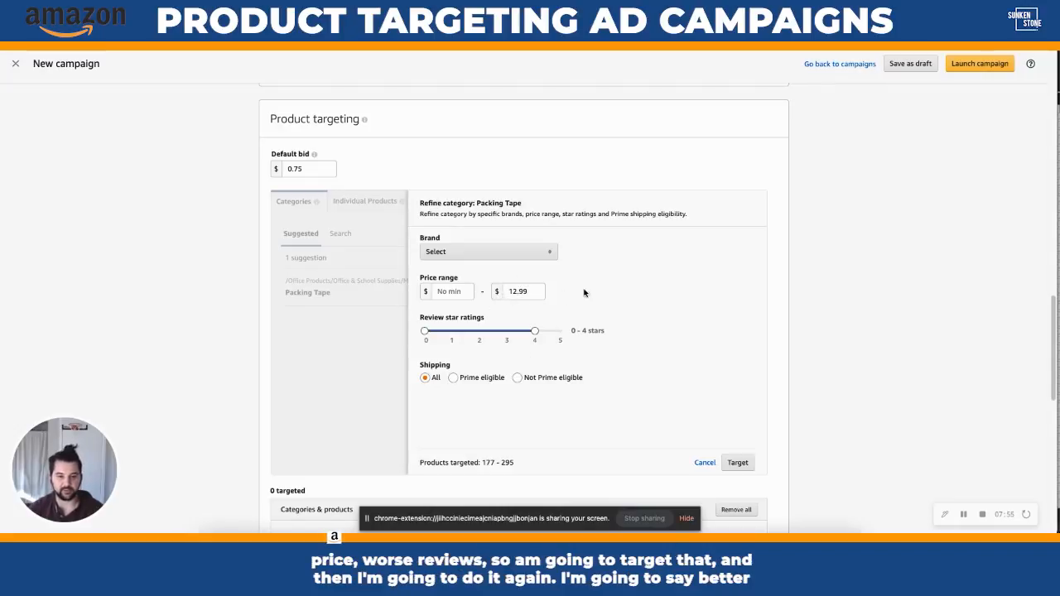
scroll(722, 333, down, 1)
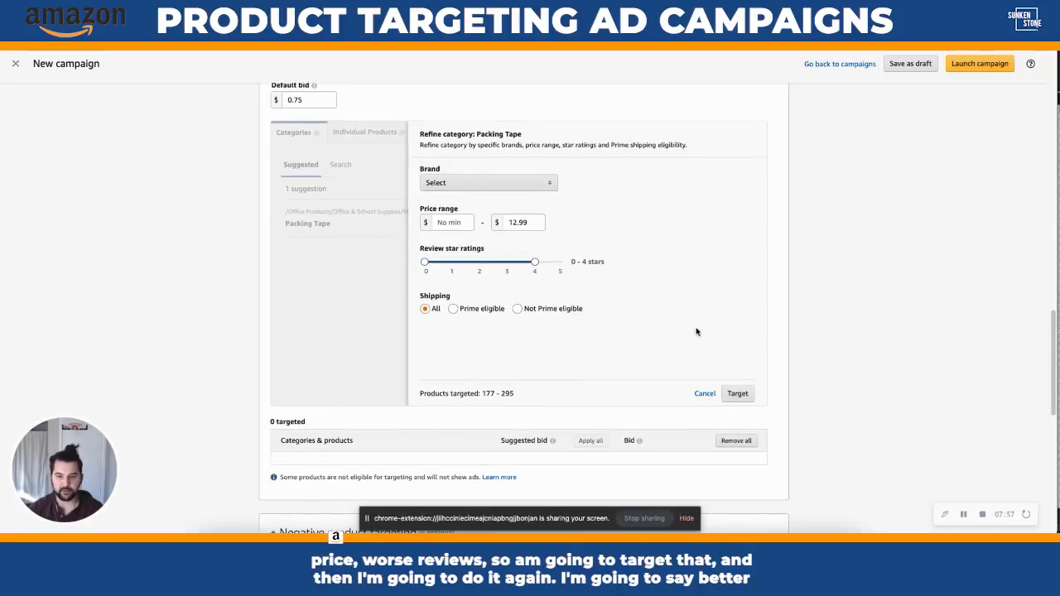
click(745, 395)
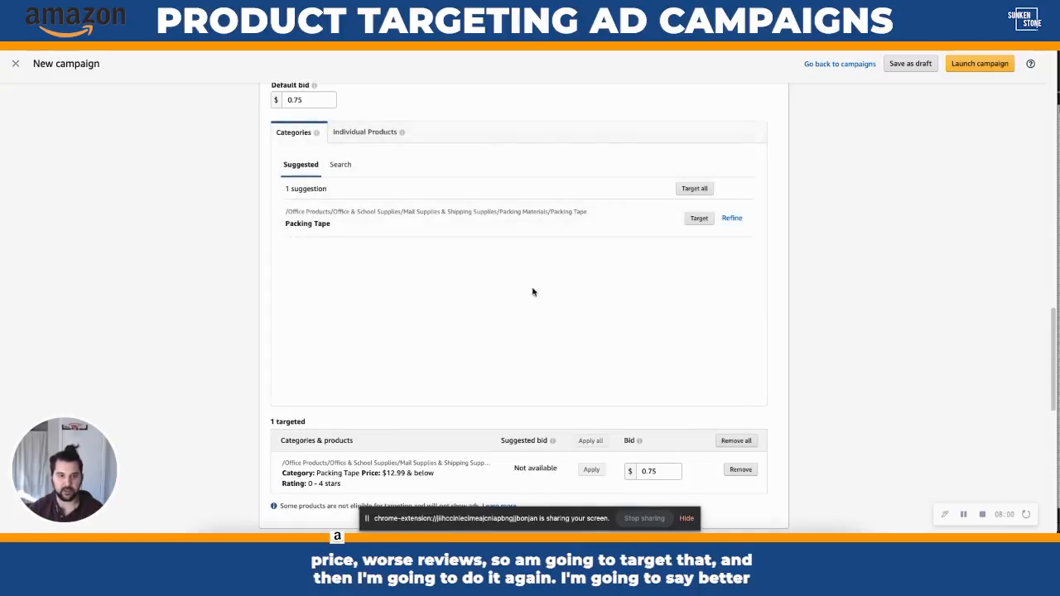
- Add a second Packing Tape category target with a minimum price of $12.99 and review ratings of 4–5 stars
click(732, 218)
drag(425, 262, 535, 261)
click(454, 220)
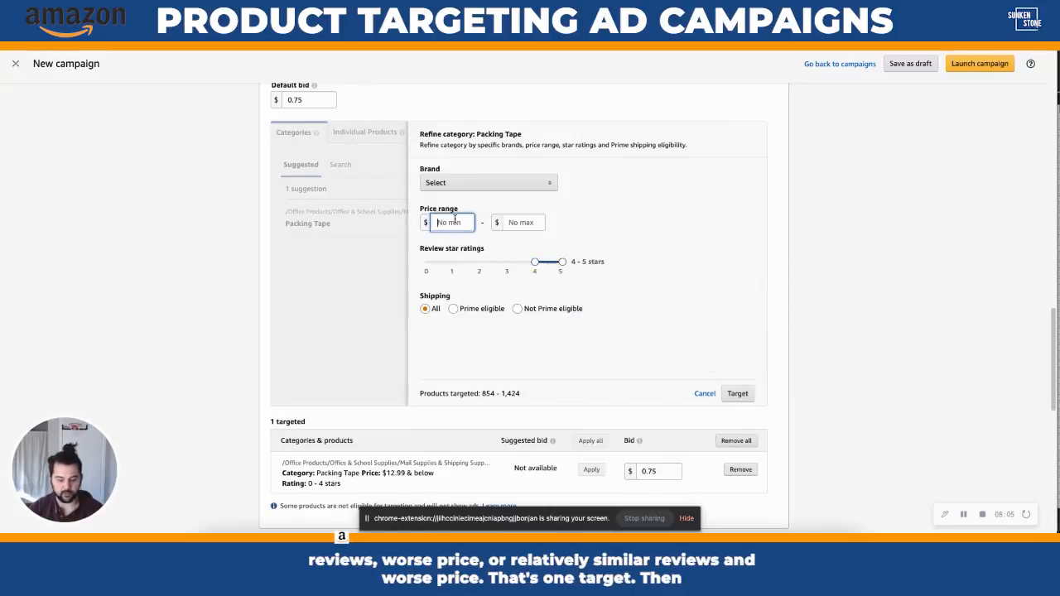
text(12.99)
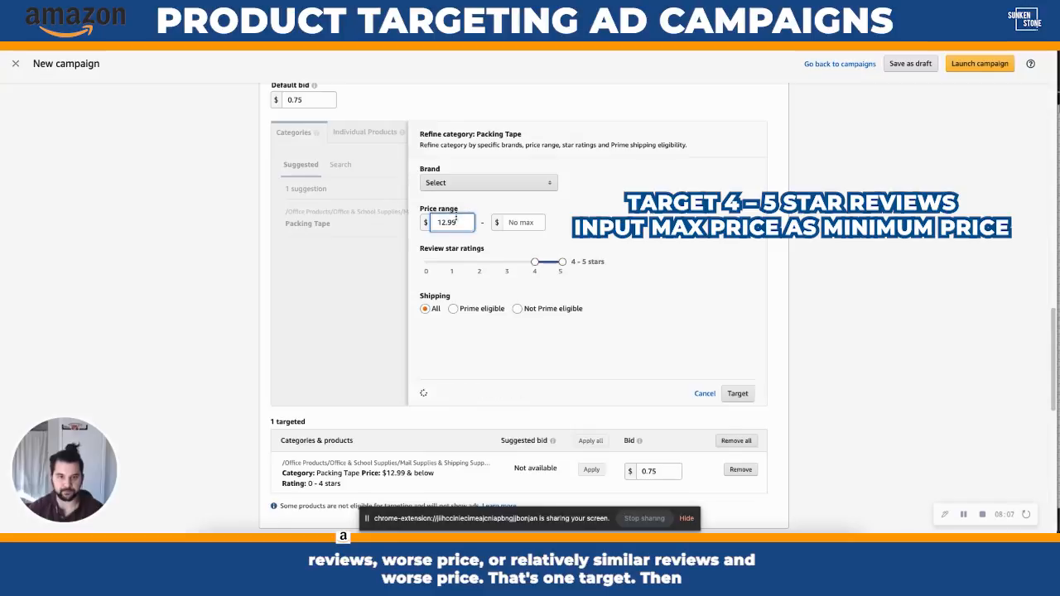
click(636, 225)
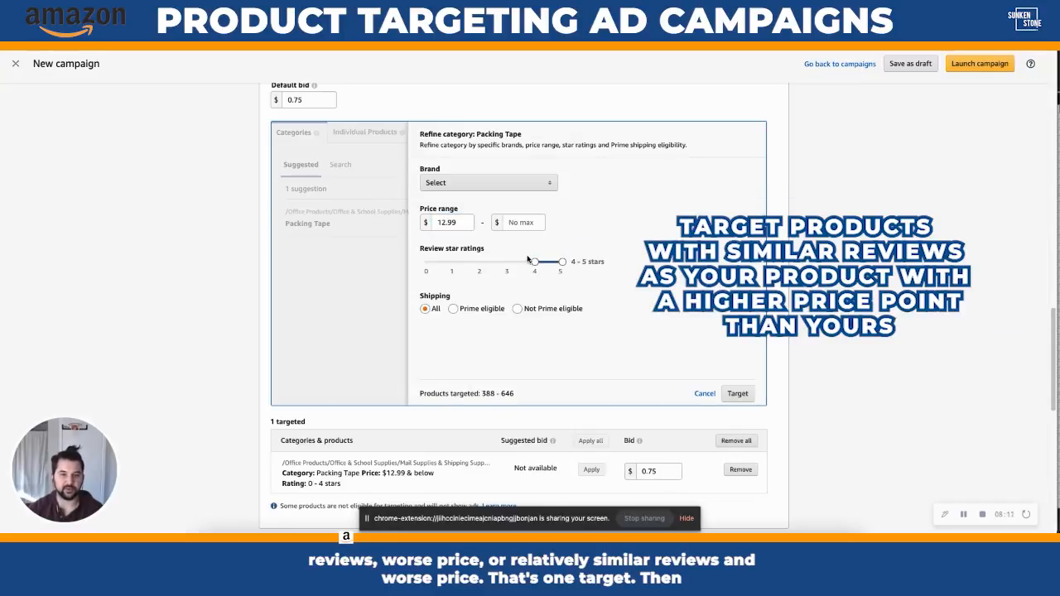
click(738, 393)
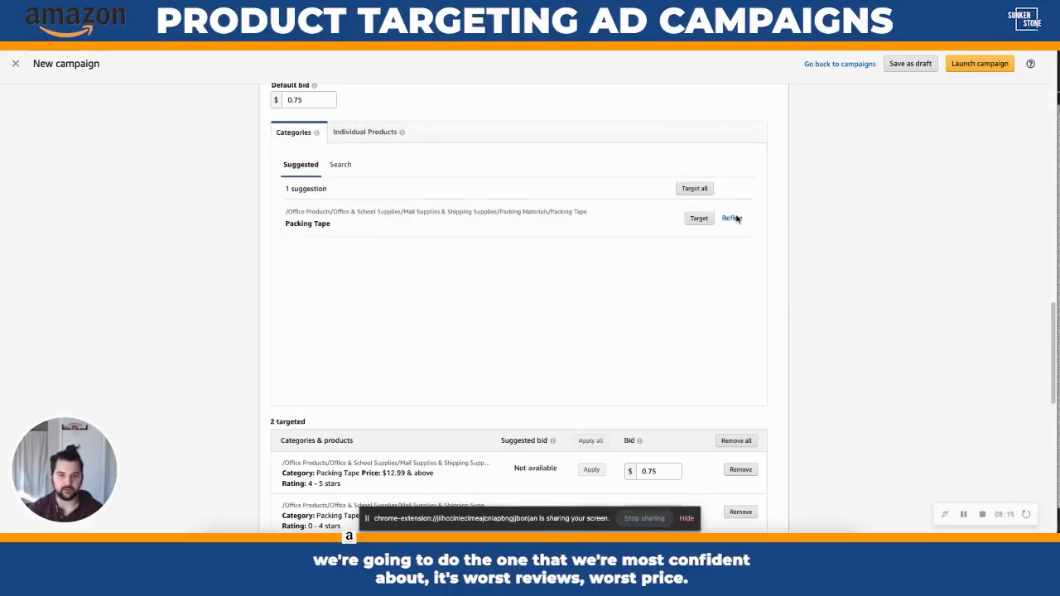
- Add a third Packing Tape category target with a minimum price of $12.99 and review ratings of 0–4 stars
click(734, 219)
drag(557, 265, 534, 263)
click(443, 222)
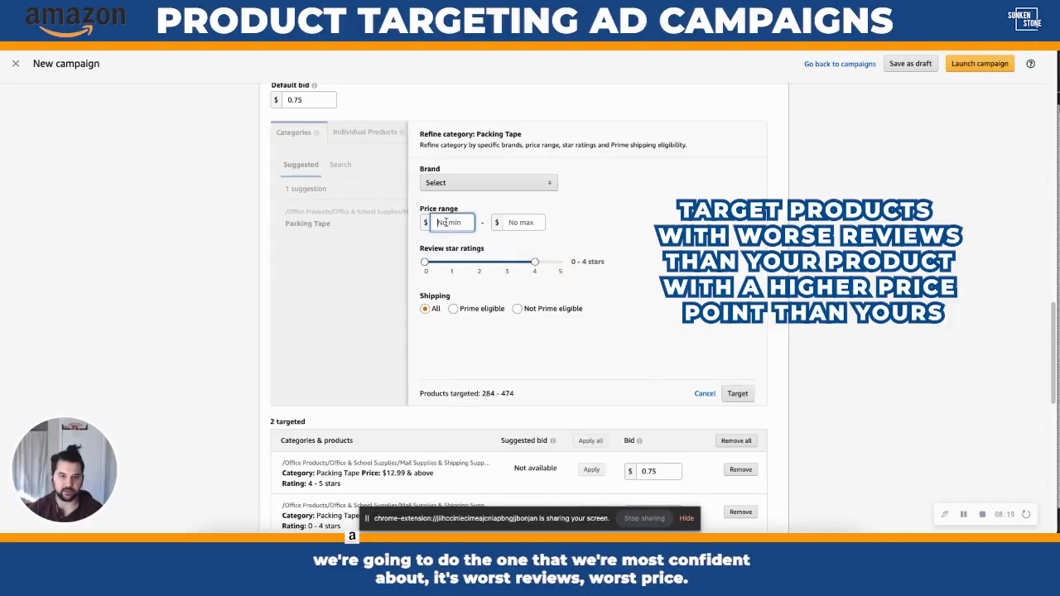
text(12)
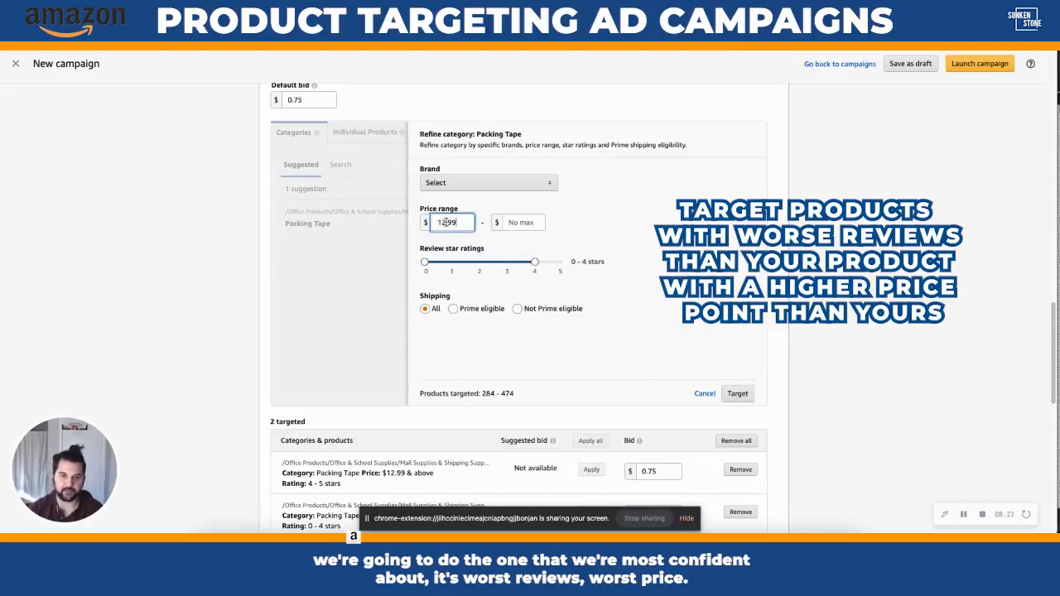
text(.99)
click(737, 393)
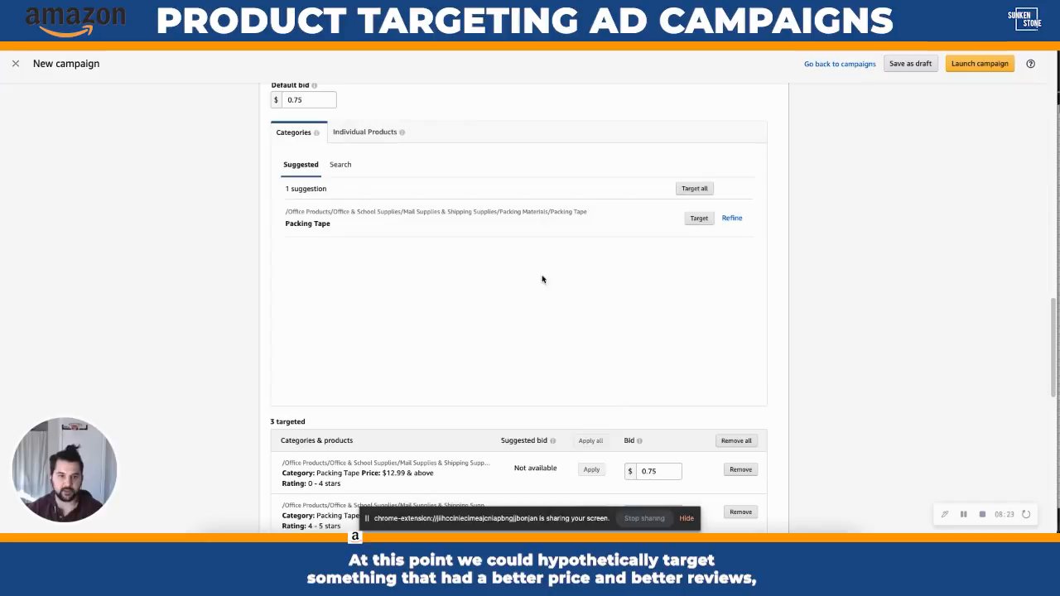
- Set the bid of the Packing Tape target priced $12.99 and above with 0–4 stars to $1.00
scroll(596, 302, down, 1)
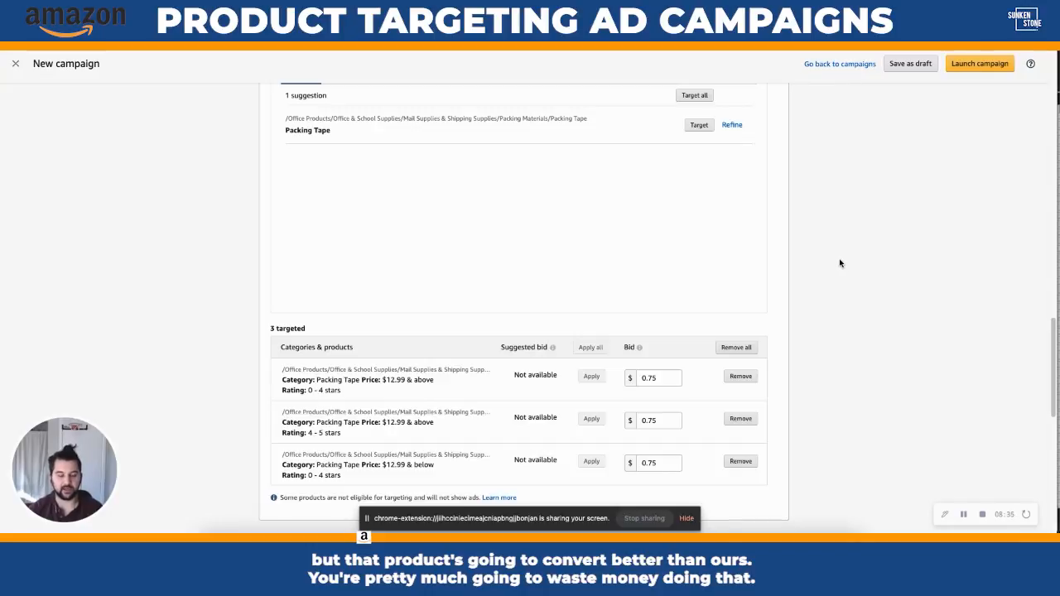
scroll(833, 277, down, 1)
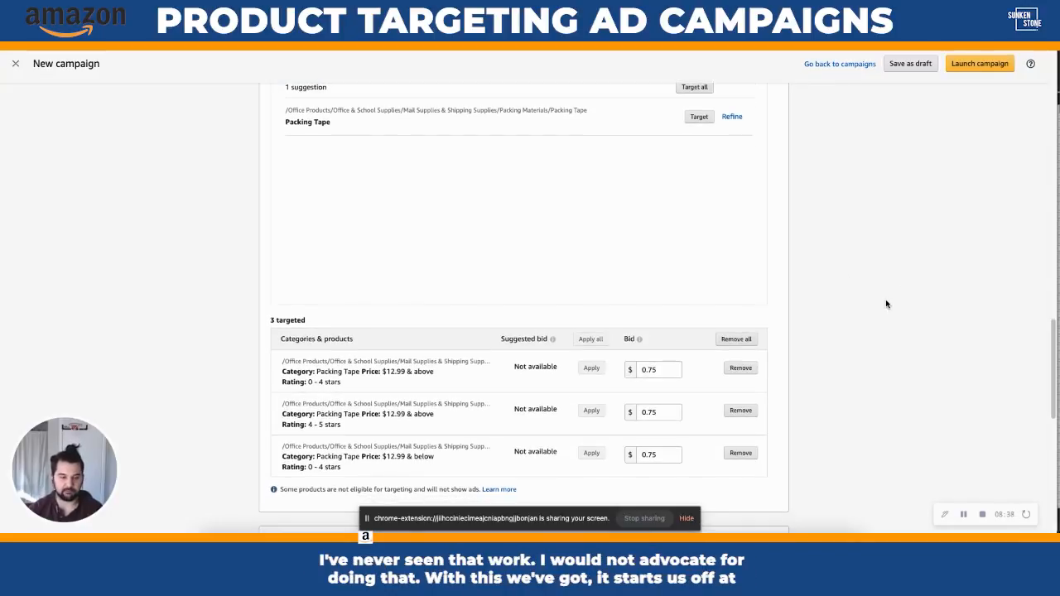
scroll(893, 293, down, 1)
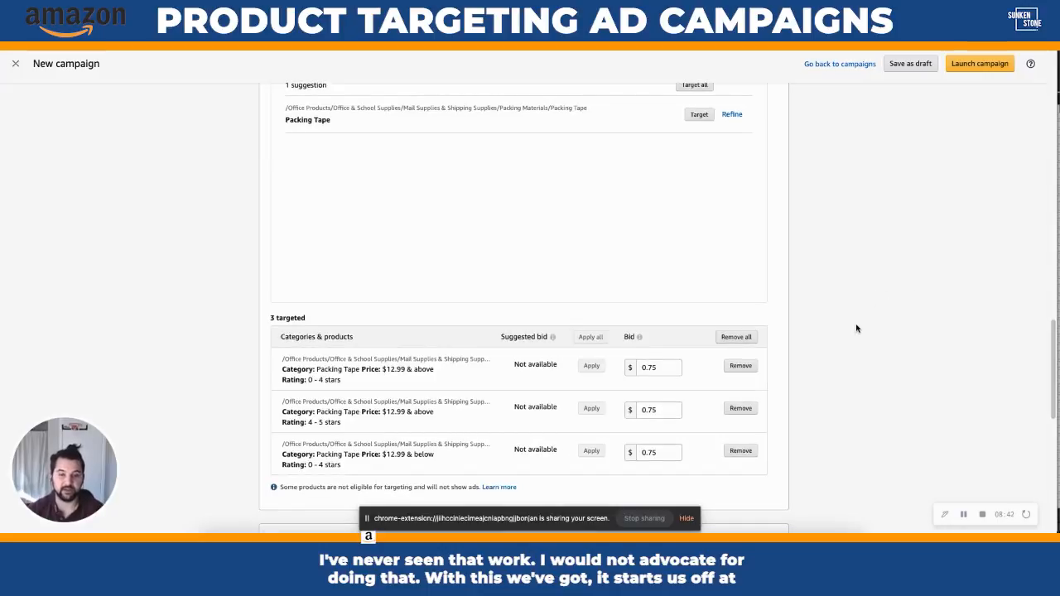
scroll(857, 328, down, 1)
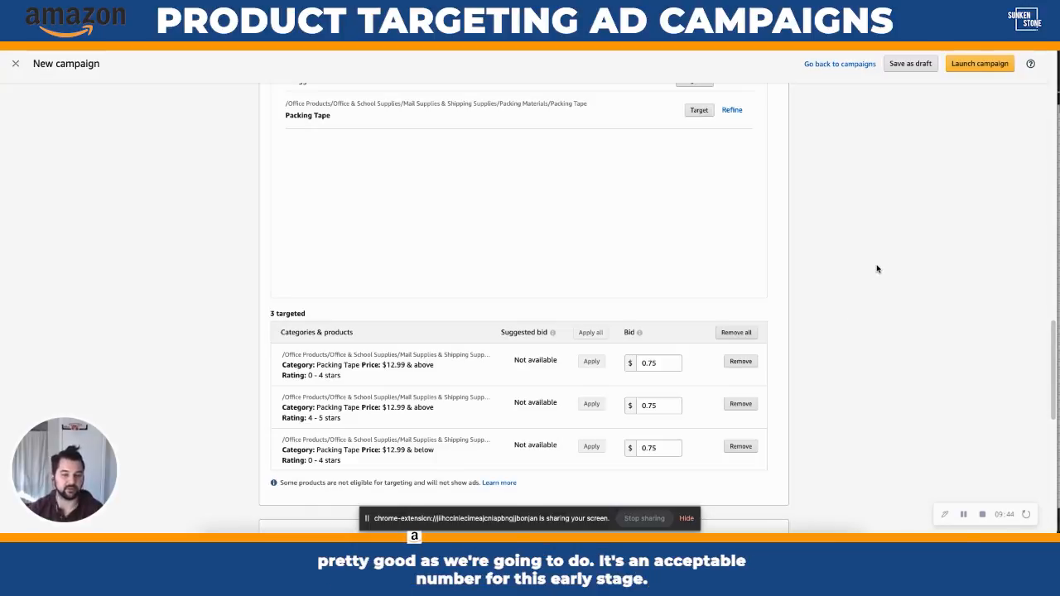
scroll(878, 269, down, 2)
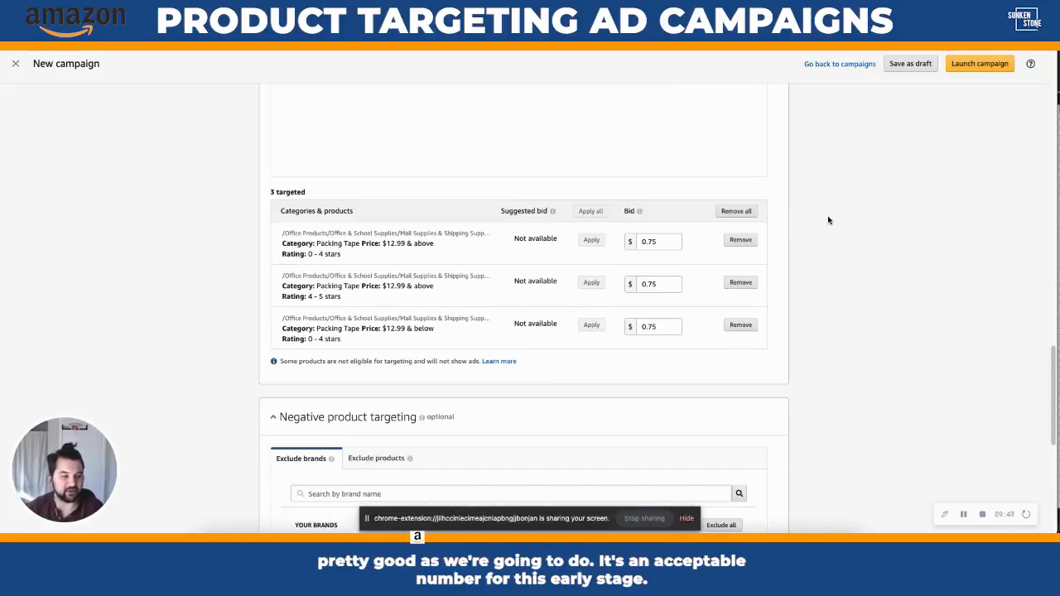
scroll(870, 232, down, 1)
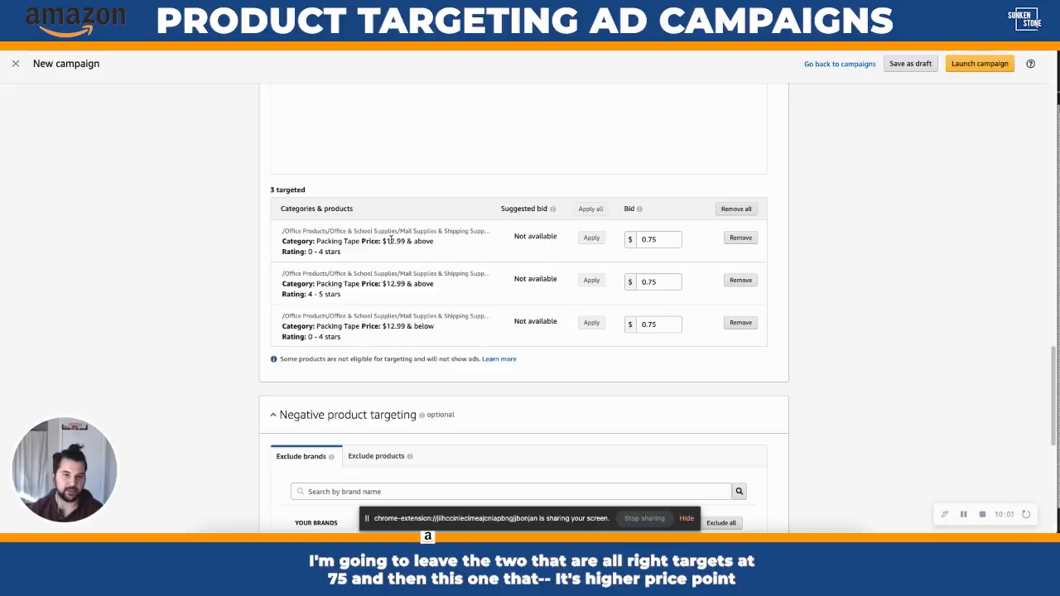
double_click(662, 239)
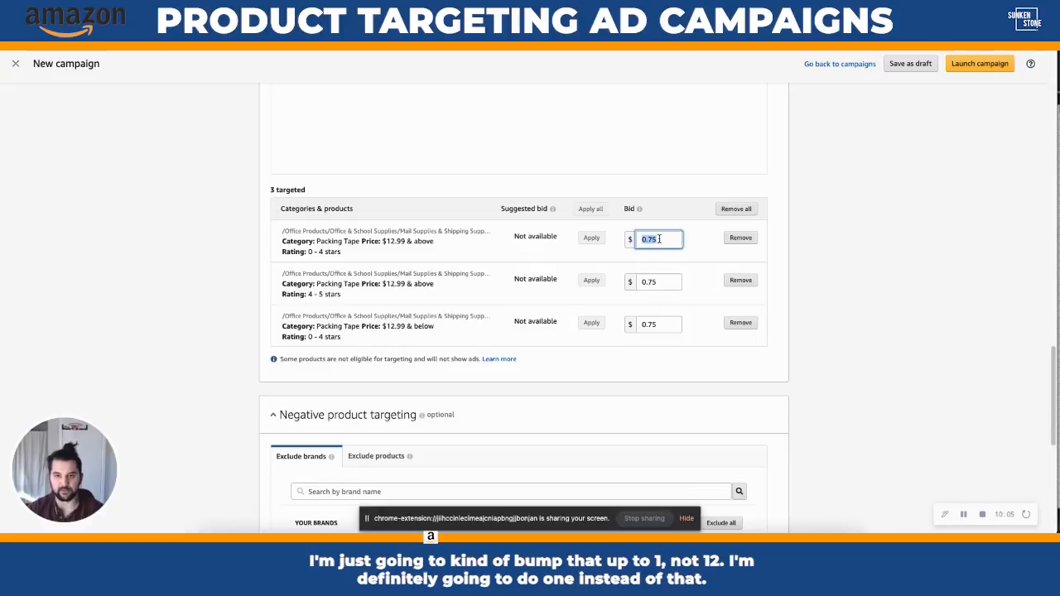
text(12)
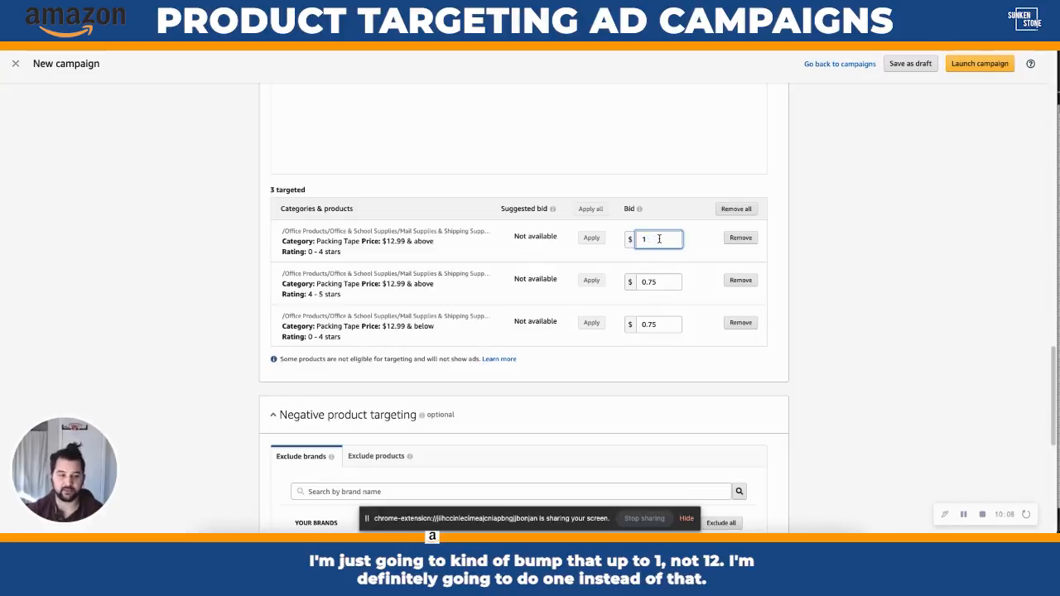
click(866, 236)
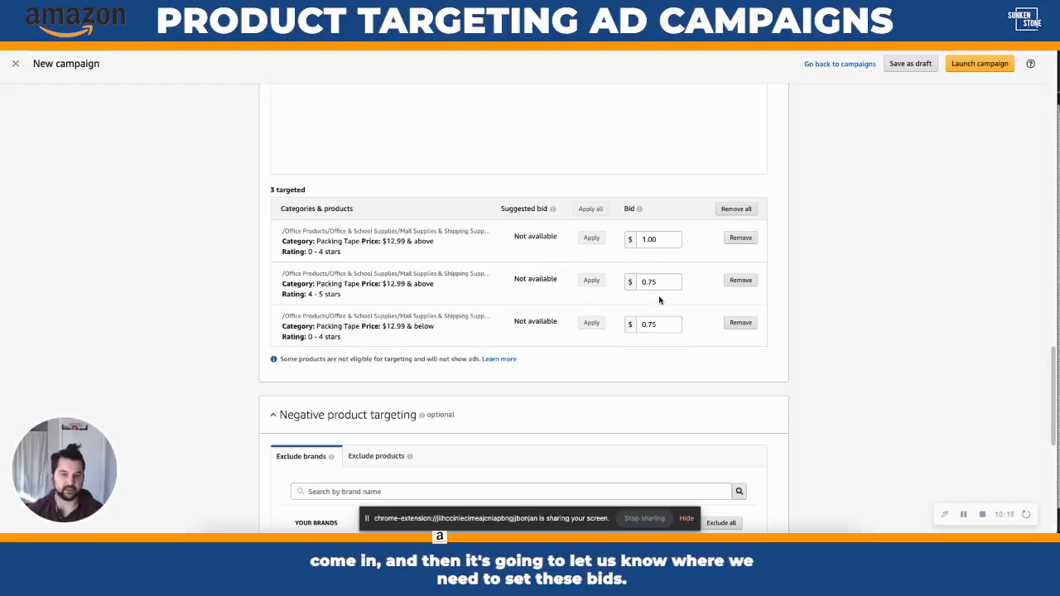
- Review the campaign's daily budget and settings along with the ad group's added products
scroll(166, 307, up, 6)
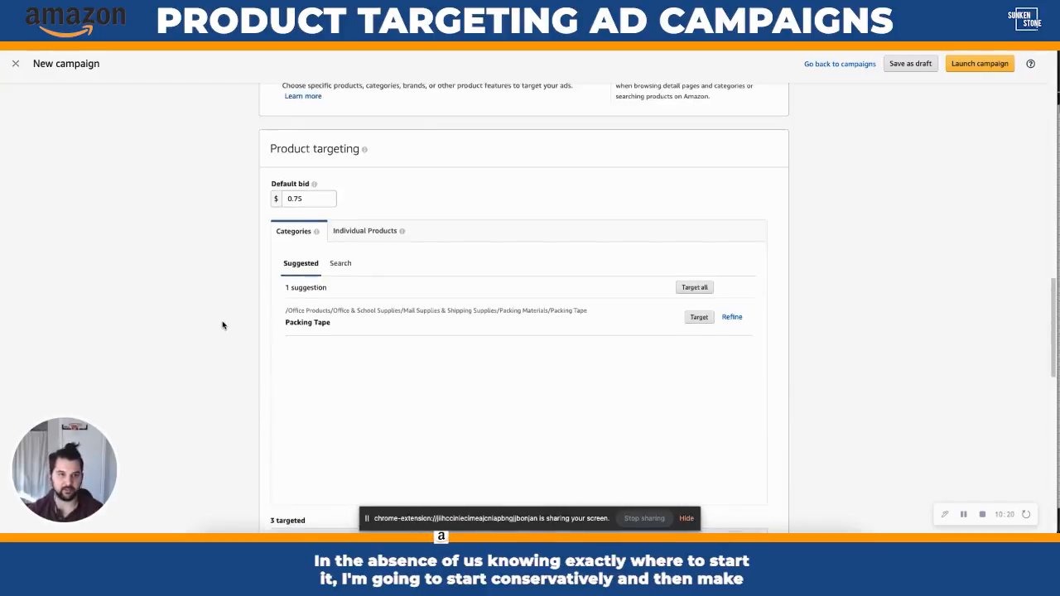
scroll(228, 301, up, 5)
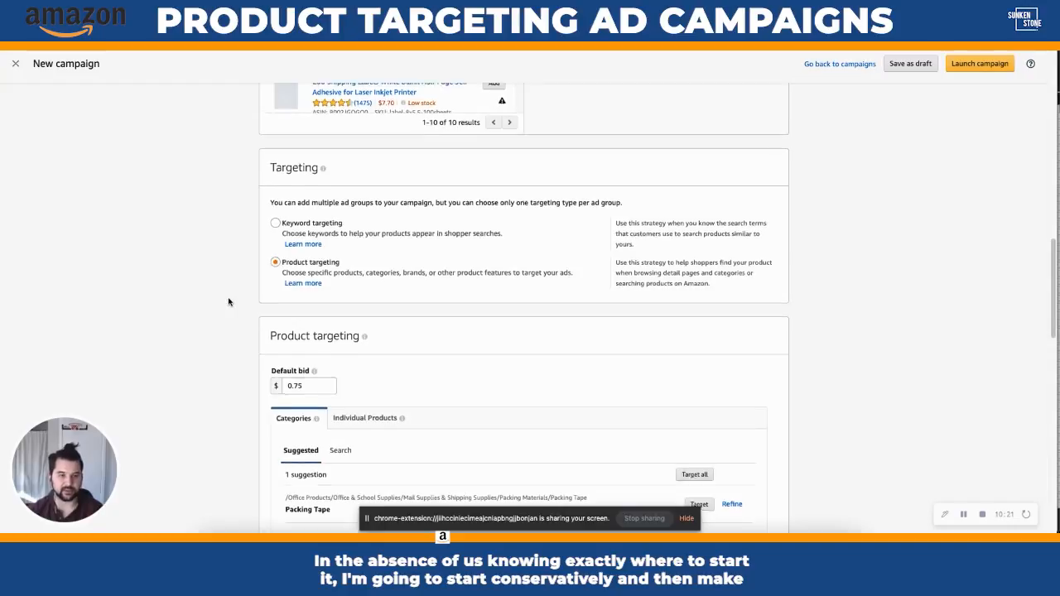
scroll(228, 302, up, 8)
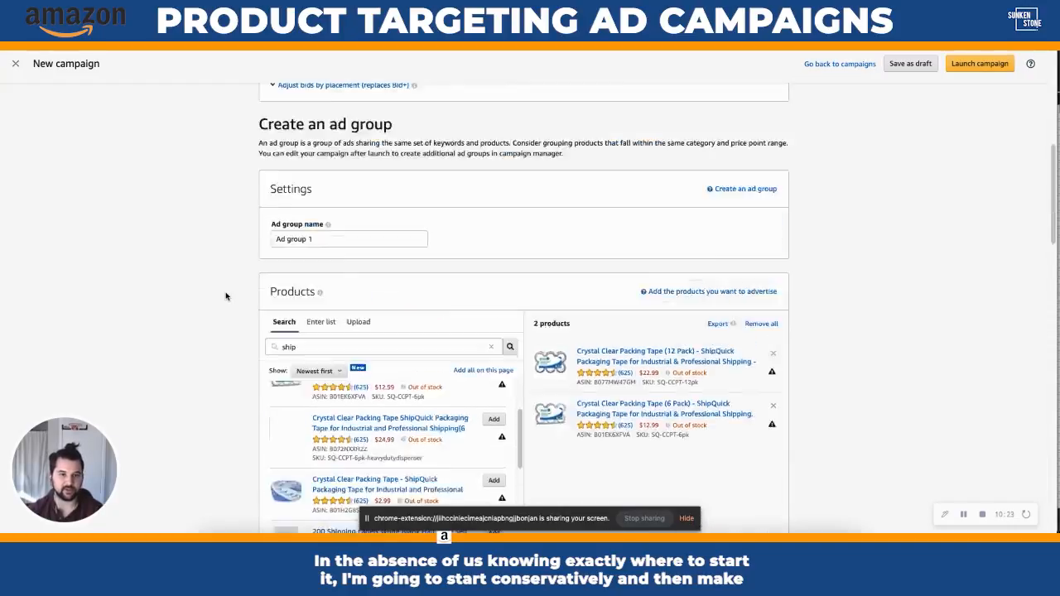
scroll(226, 296, up, 3)
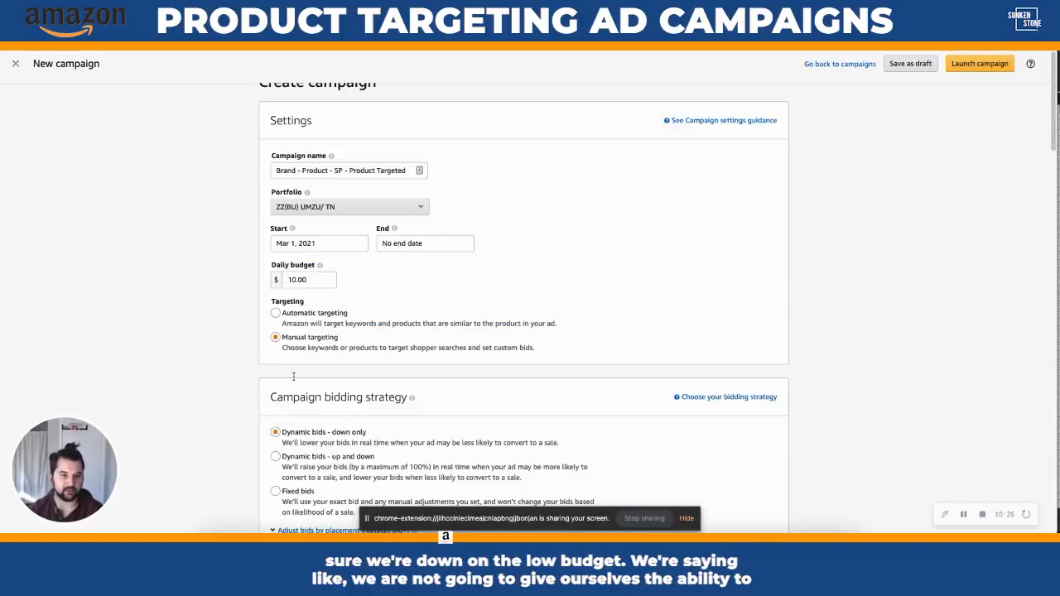
scroll(229, 316, down, 8)
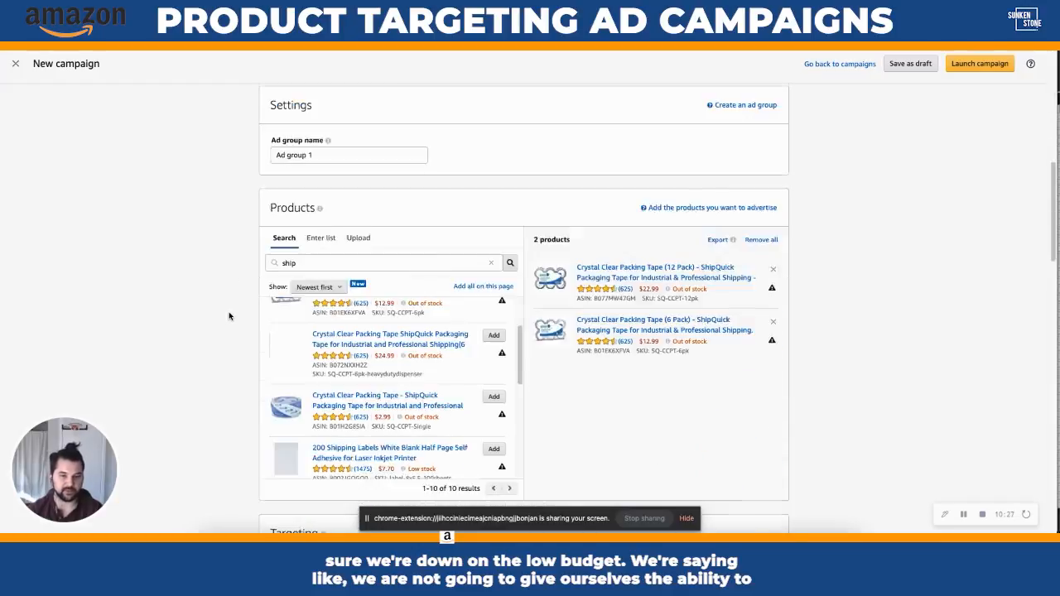
- Review the ad group's three Packing Tape category targets with their price and rating refinements and their bids
scroll(229, 315, down, 5)
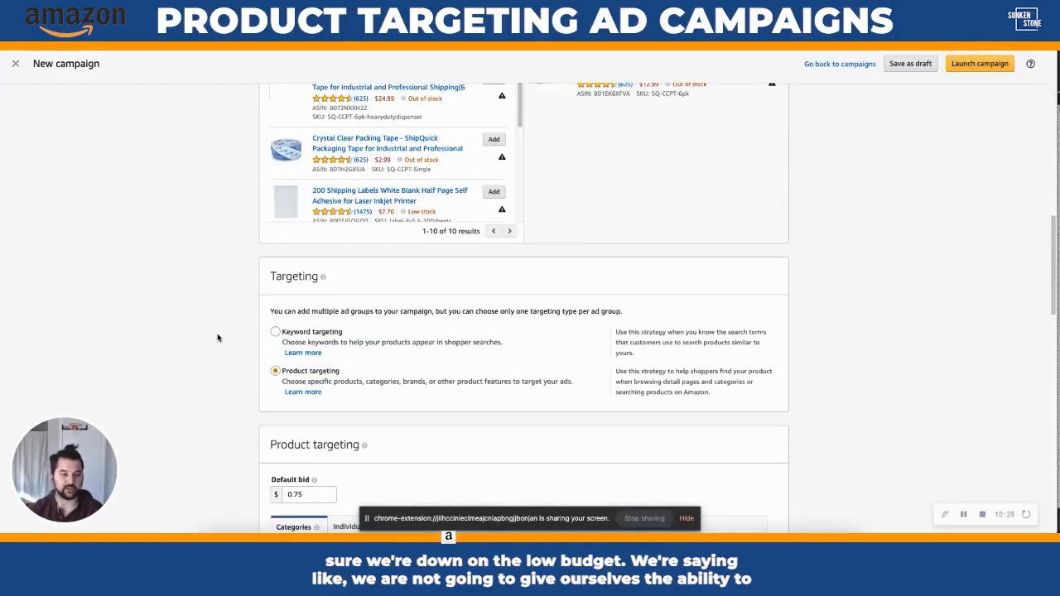
scroll(231, 308, down, 2)
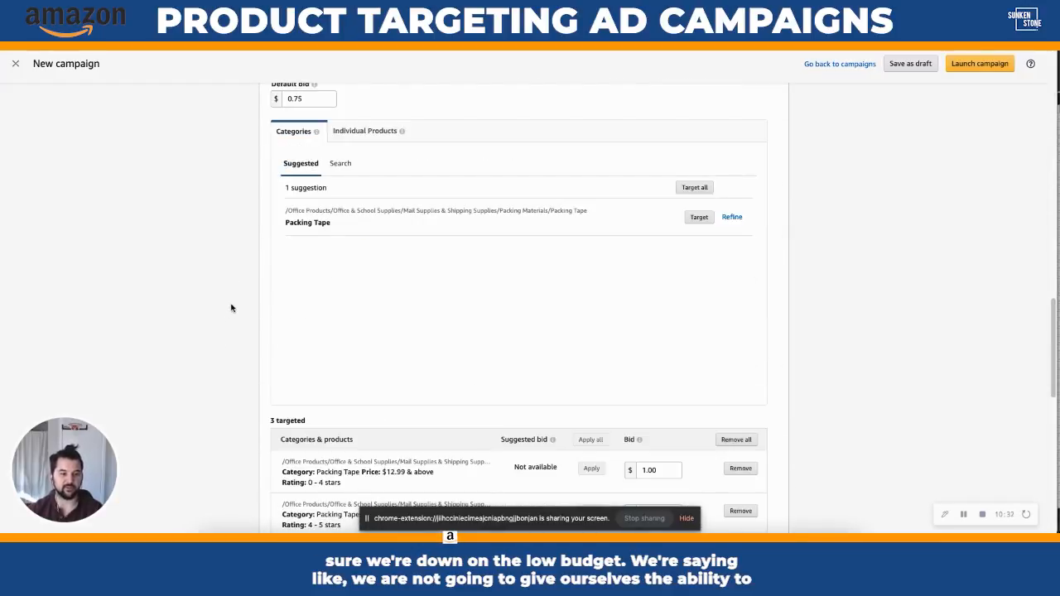
scroll(231, 308, down, 1)
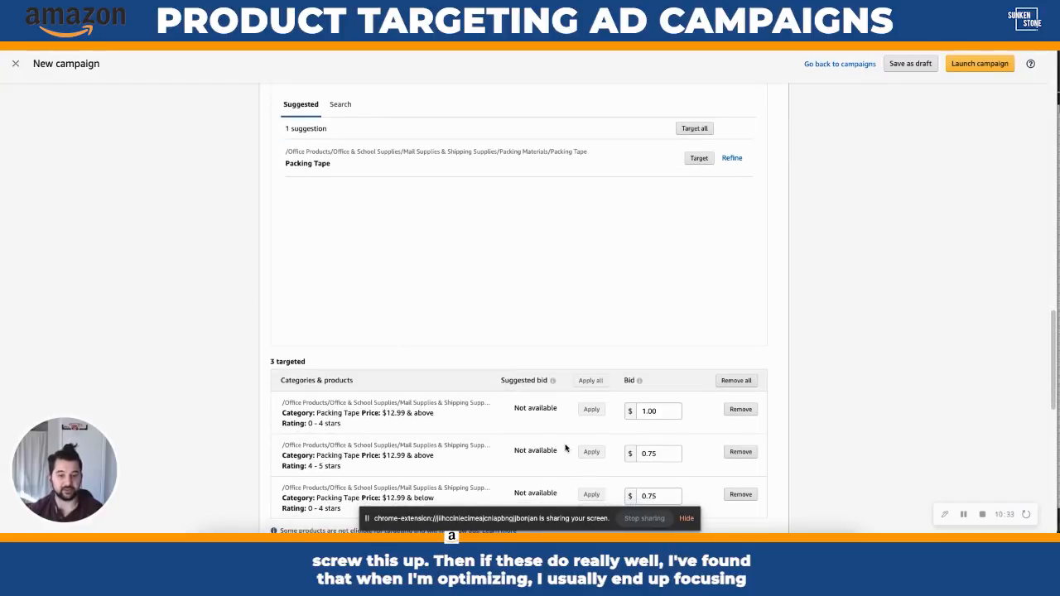
scroll(206, 348, down, 1)
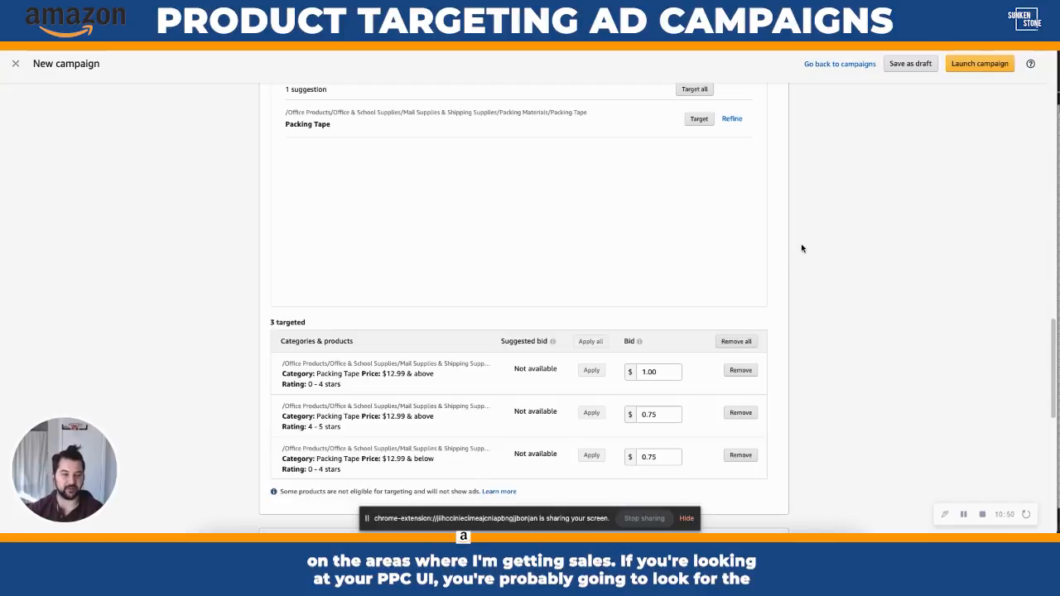
scroll(838, 284, down, 1)
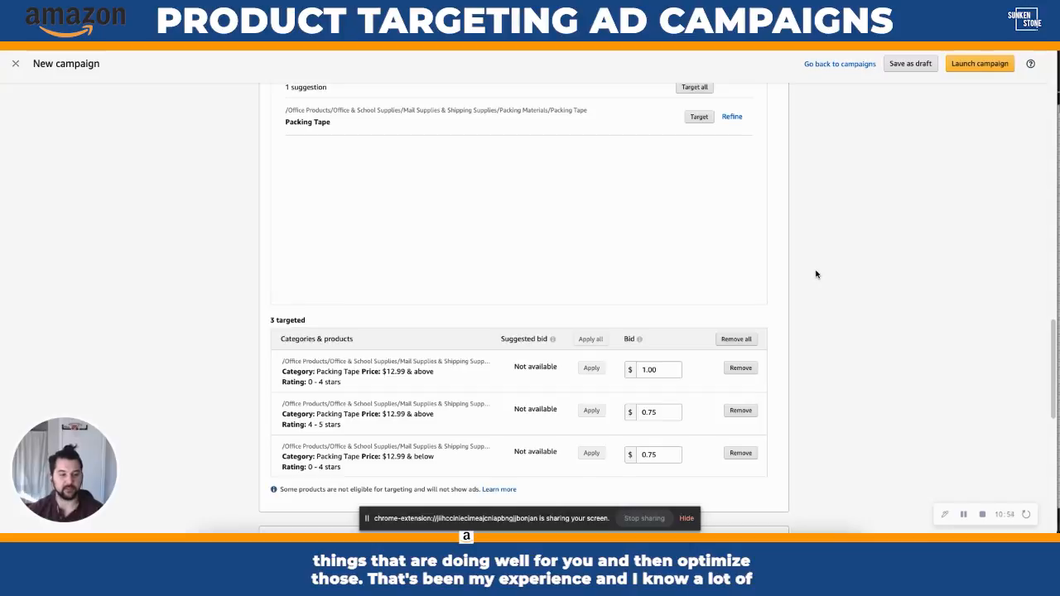
scroll(816, 274, down, 1)
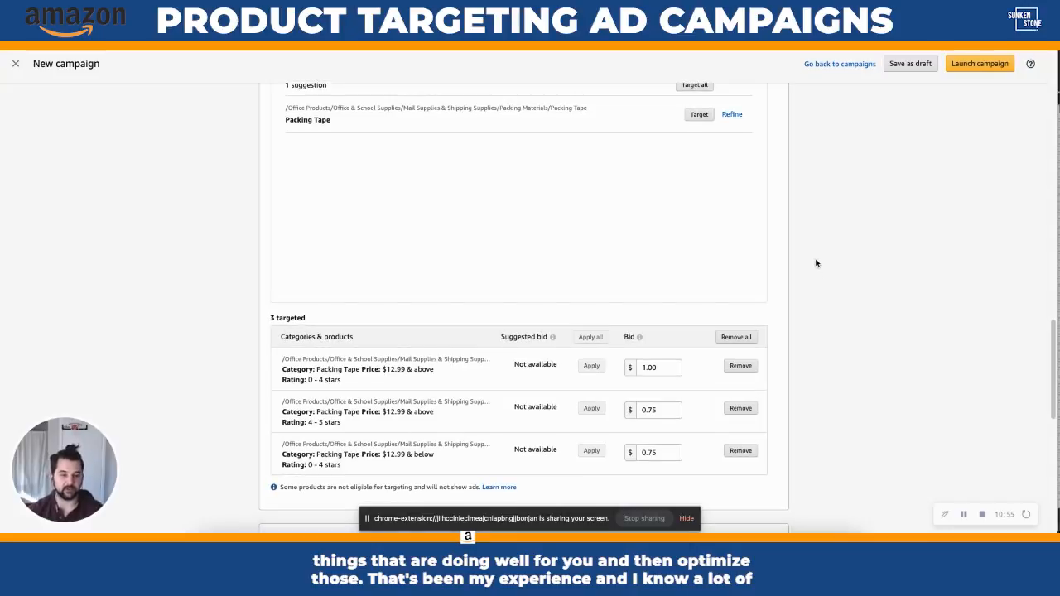
scroll(838, 295, down, 1)
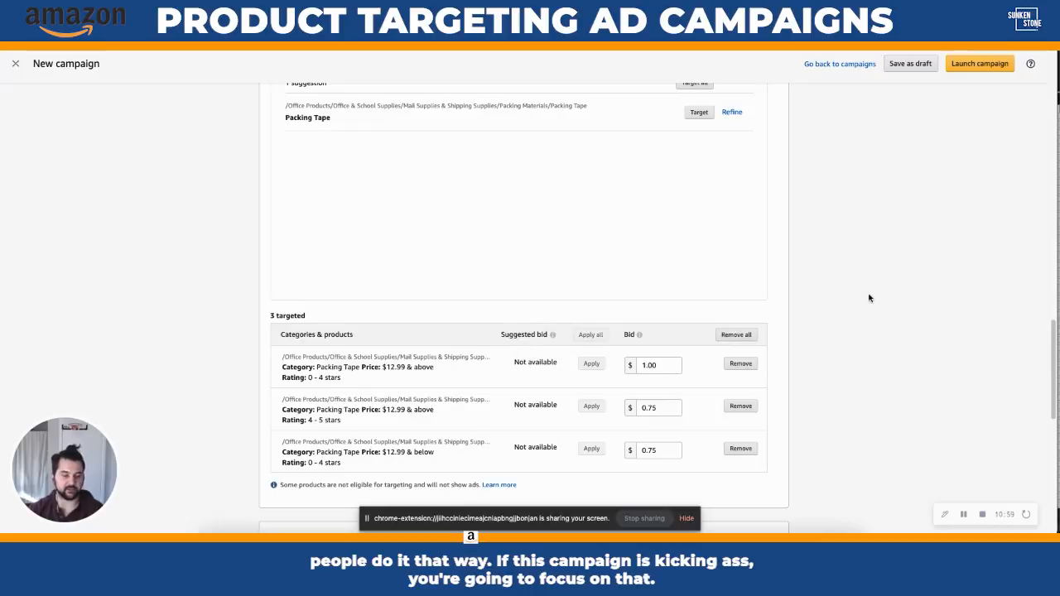
- Exclude all of the account's own brands through negative product targeting
scroll(870, 290, down, 3)
scroll(871, 277, down, 1)
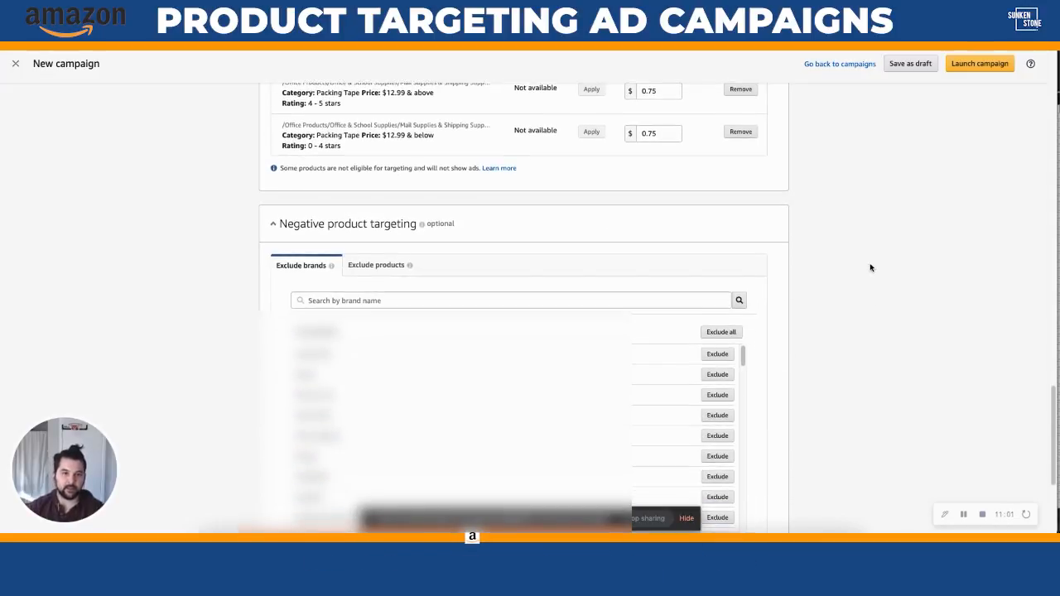
scroll(843, 269, down, 1)
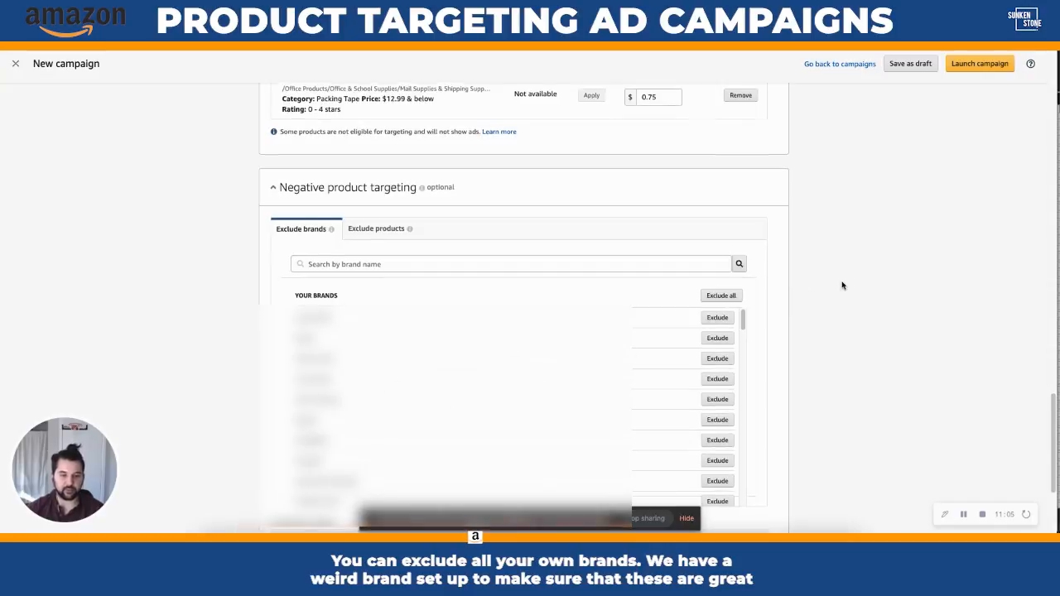
scroll(837, 288, down, 1)
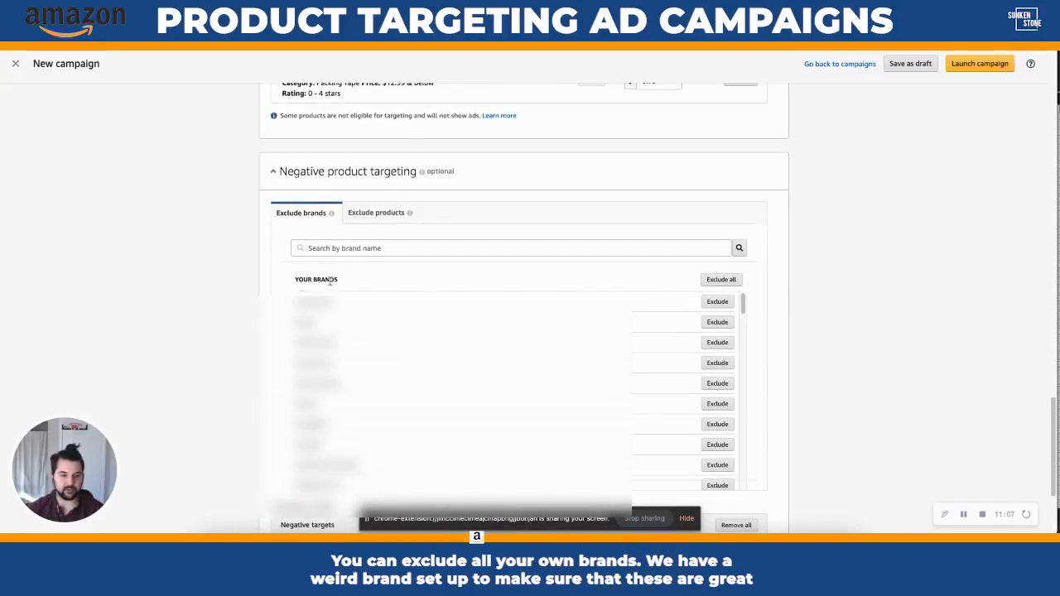
click(729, 280)
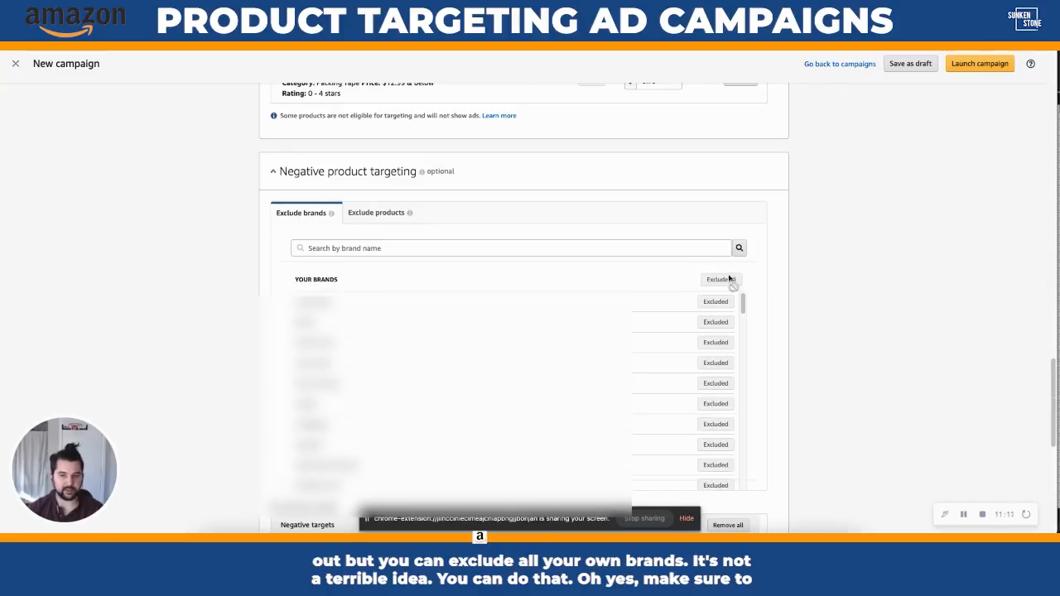
scroll(835, 331, down, 3)
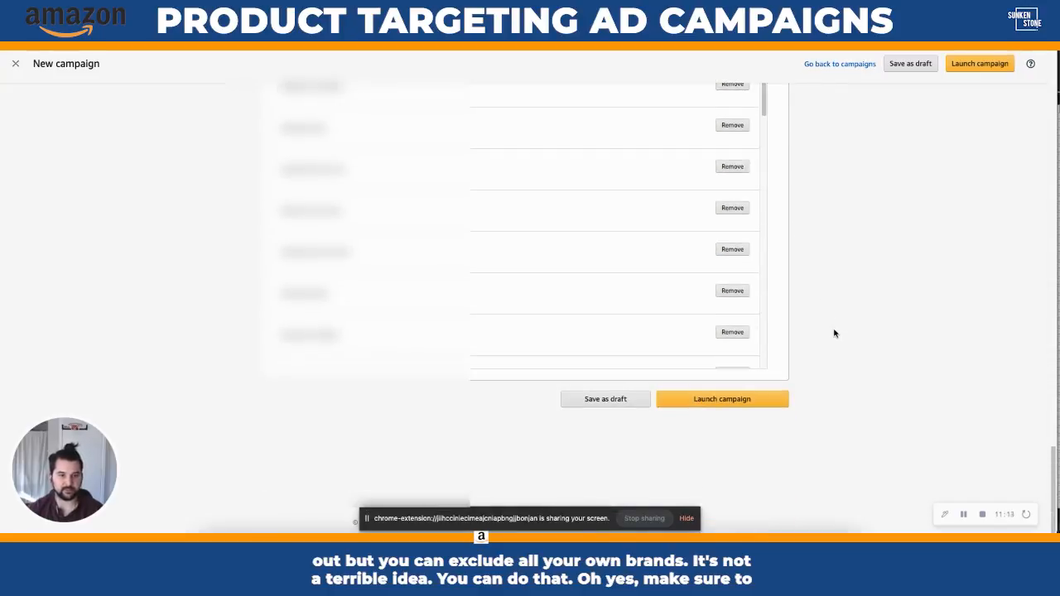
- Rename the ad group as "Brand - Product - SP - Product Targeting - Category"
scroll(835, 332, up, 10)
scroll(834, 333, up, 8)
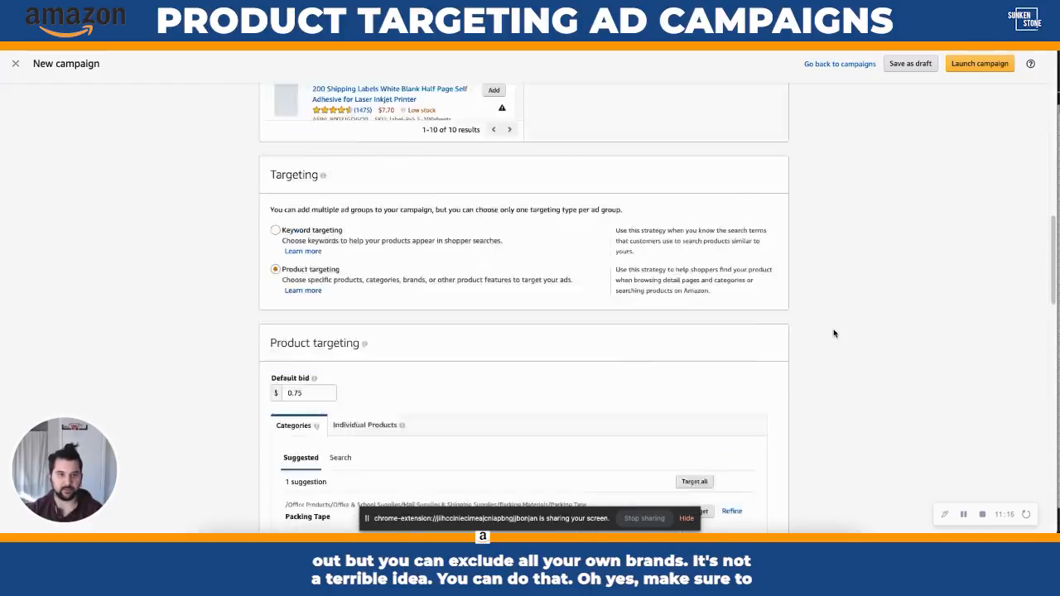
click(352, 224)
key(ctrl+a)
text(Category)
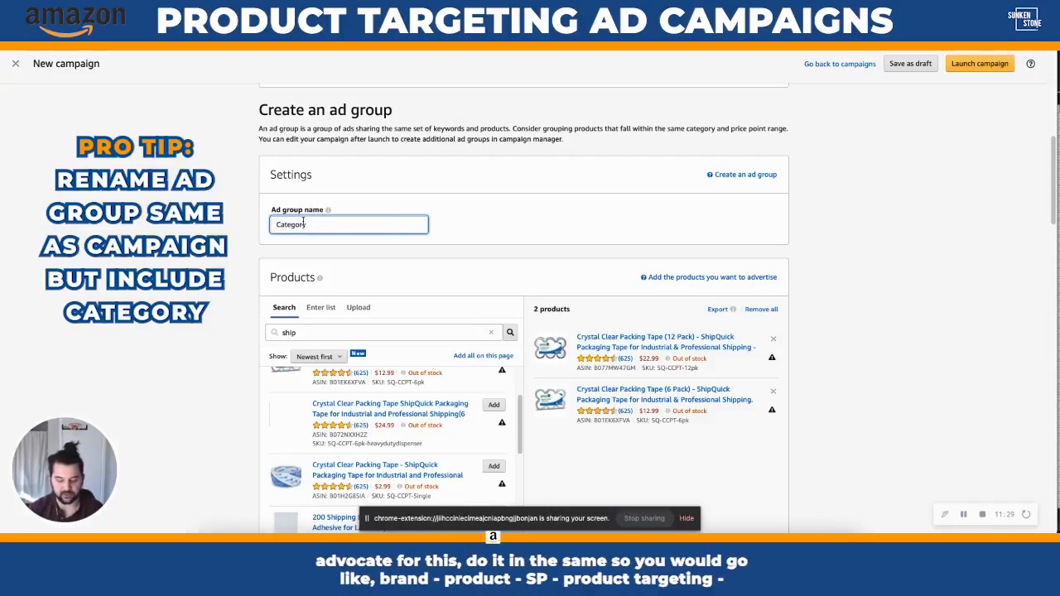
text(Brand )
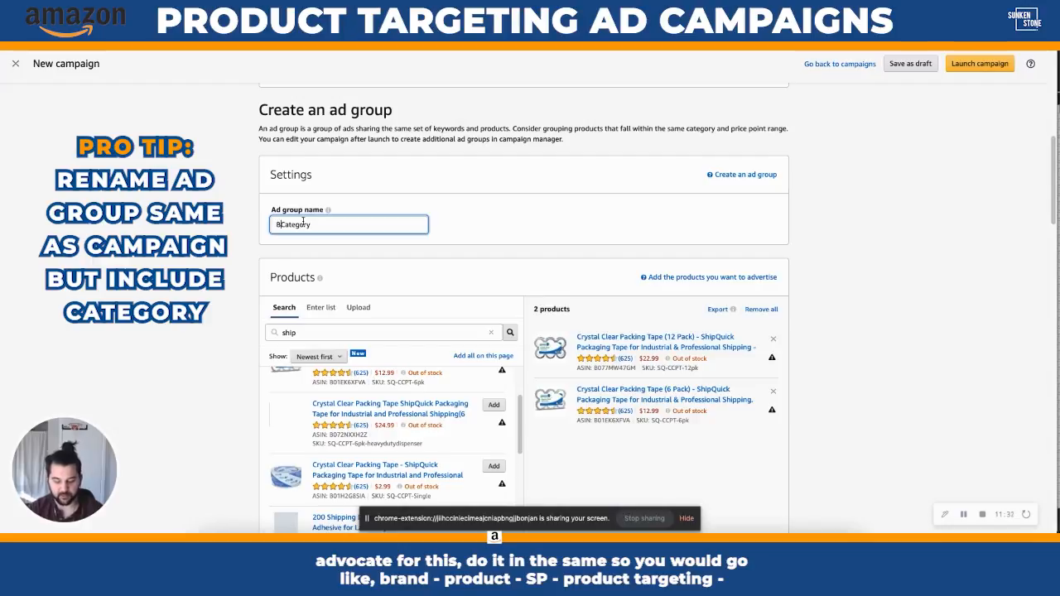
text(- Product )
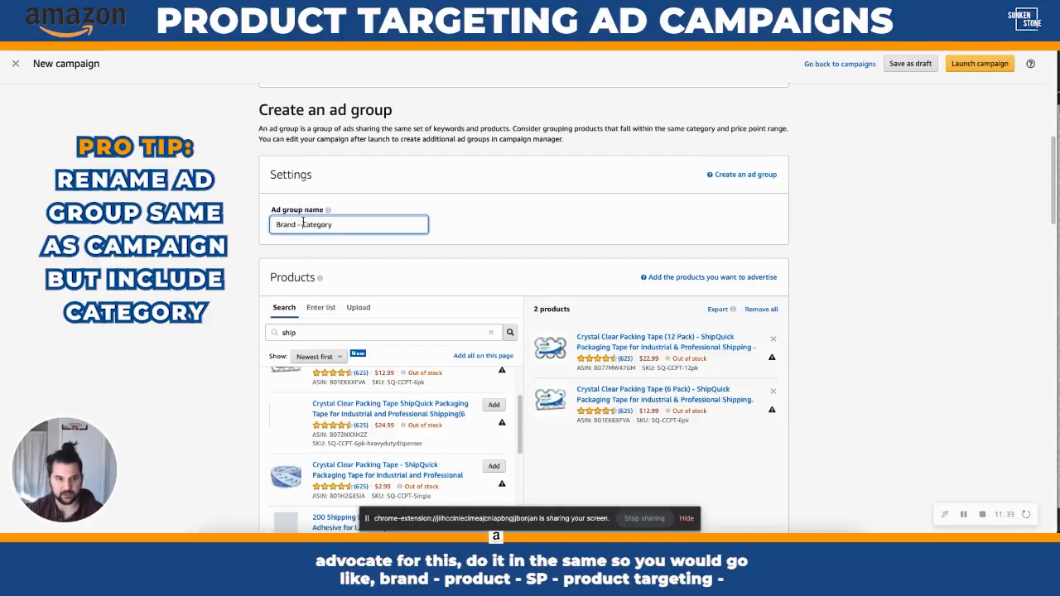
text(- )
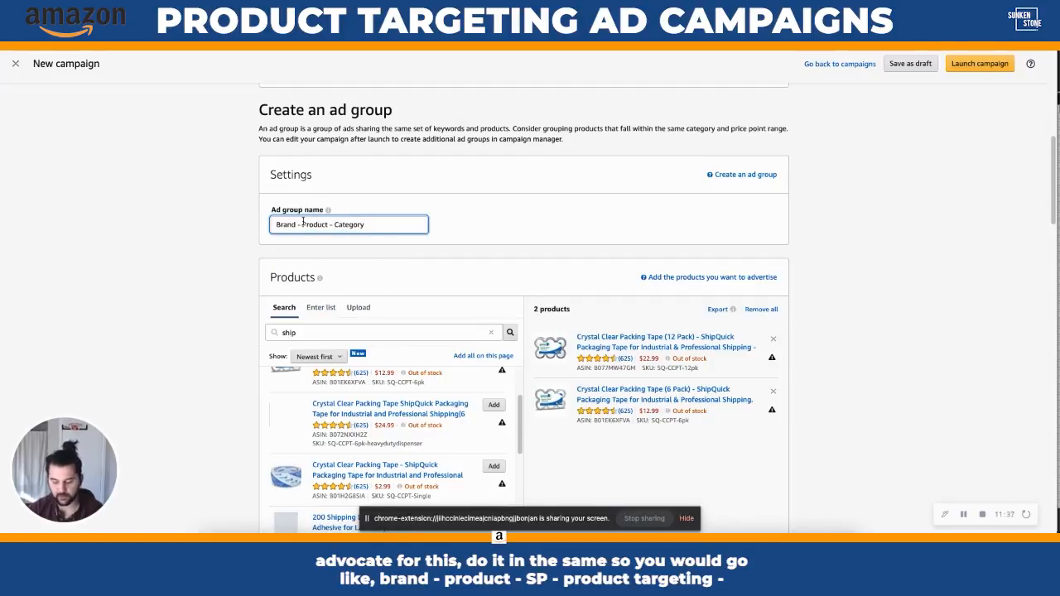
text(SP - Produ)
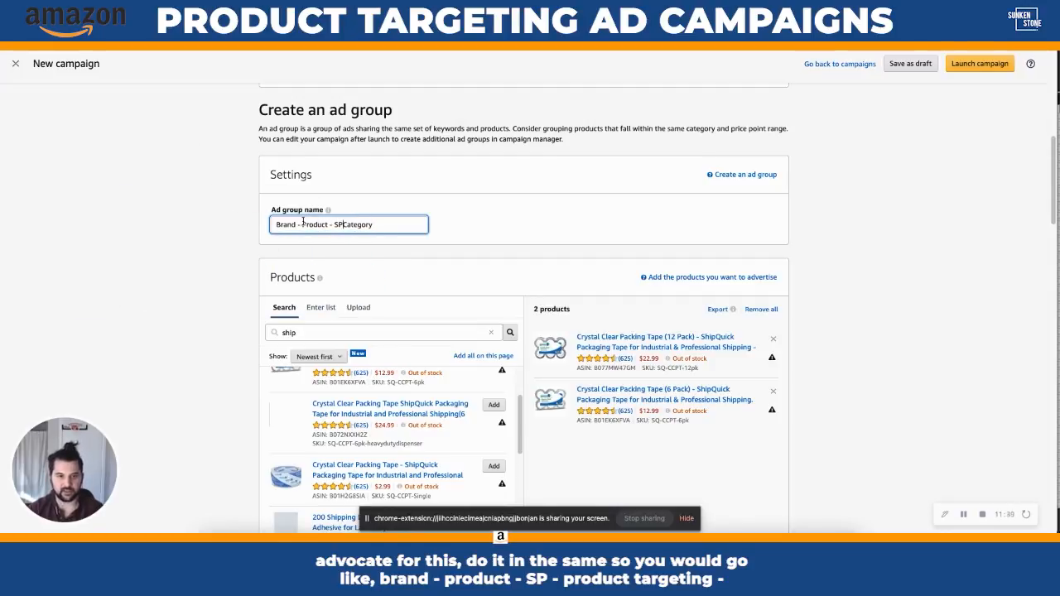
text(ct Targeting 0)
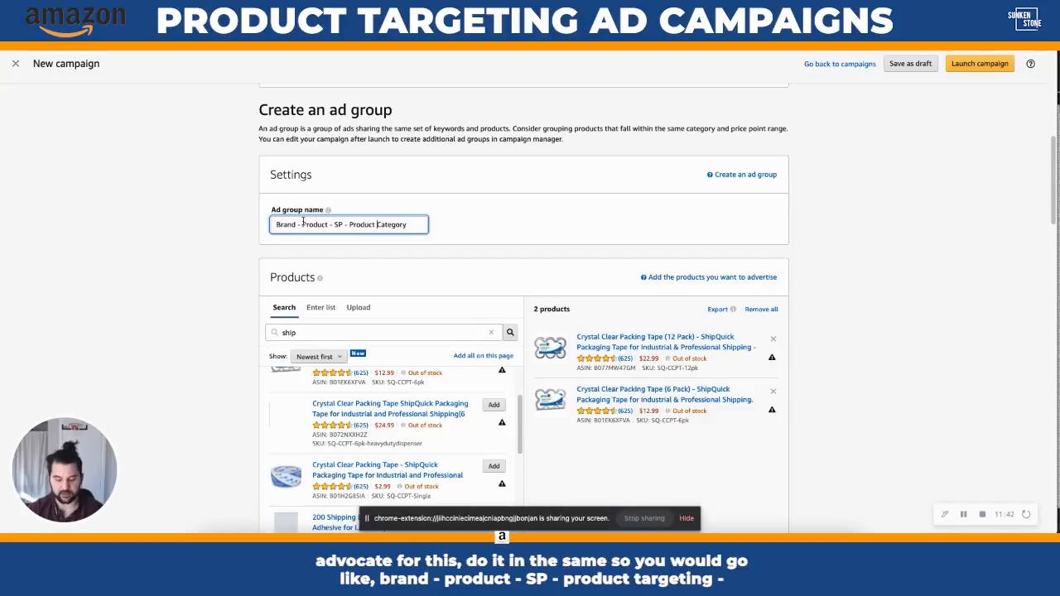
key(BackSpace)
key(BackSpace)
text(-)
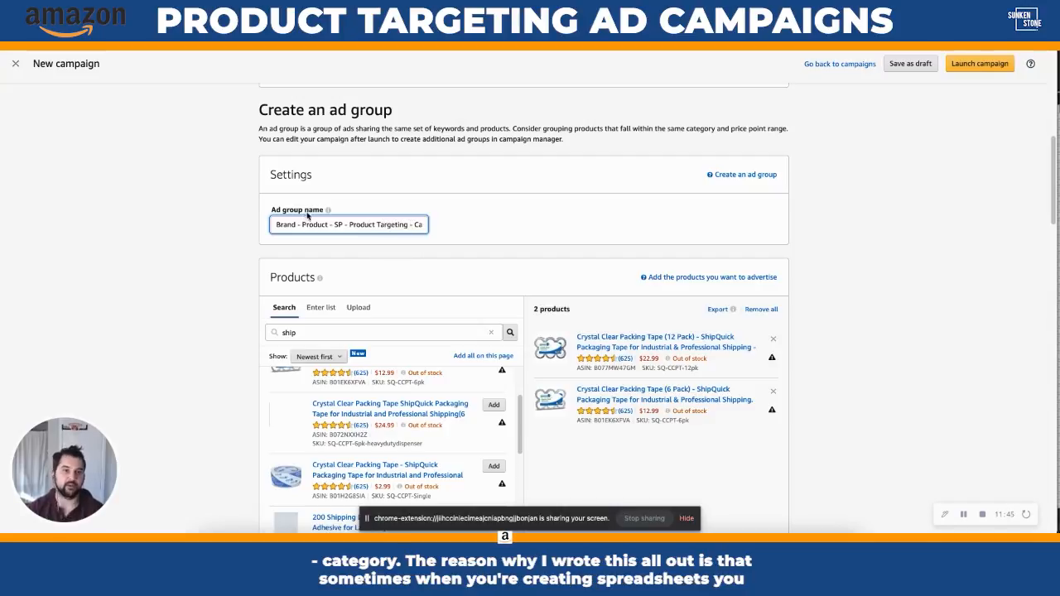
- Check the full ad group name and look over the campaign form from the ad group down to its end and back to the settings
drag(296, 226, 454, 232)
click(382, 224)
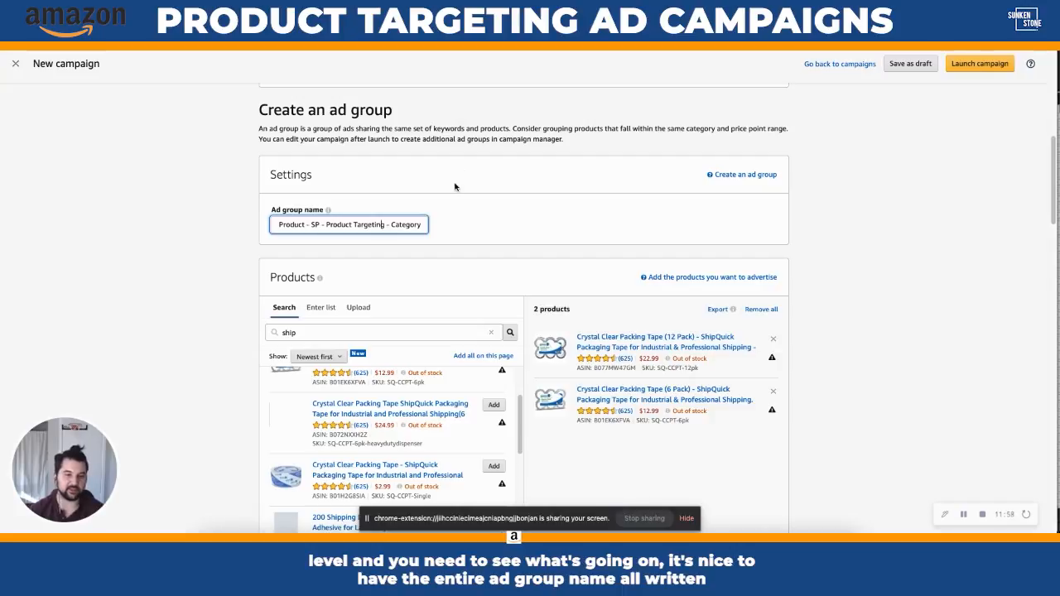
triple_click(402, 224)
click(519, 199)
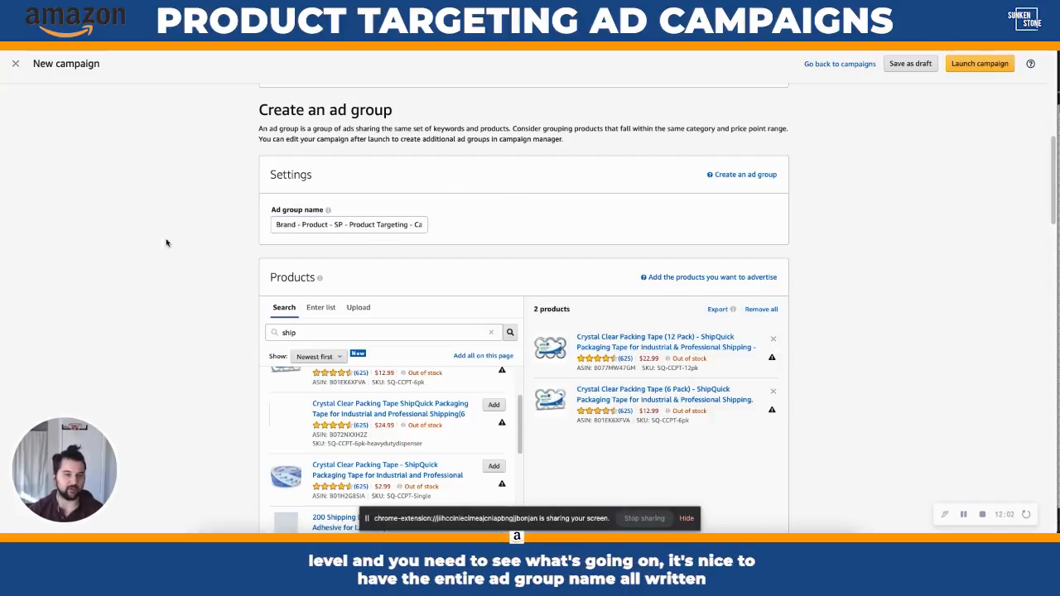
scroll(845, 274, down, 15)
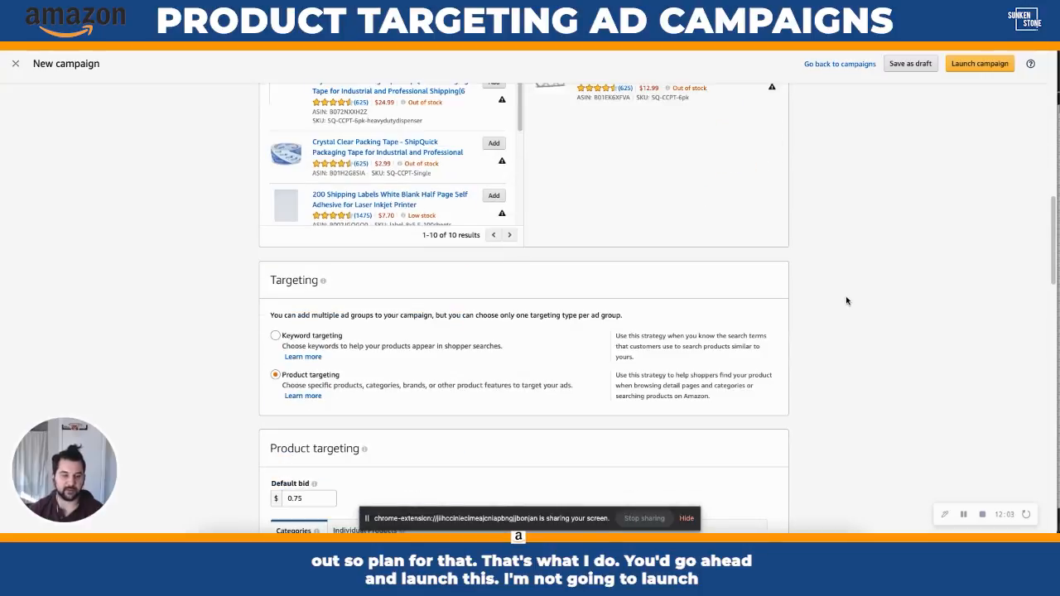
scroll(845, 306, down, 15)
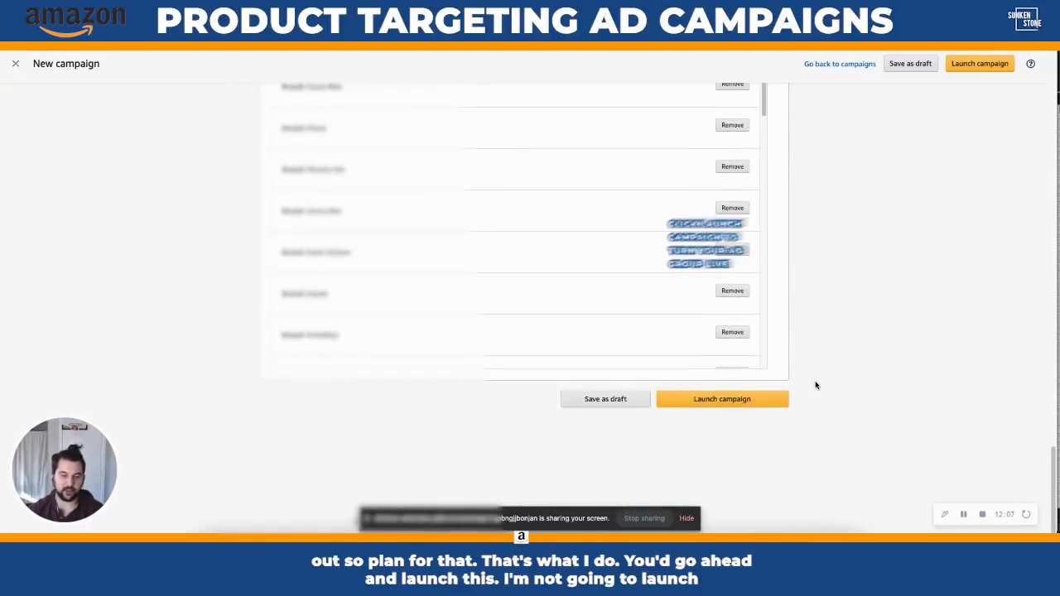
scroll(830, 338, up, 20)
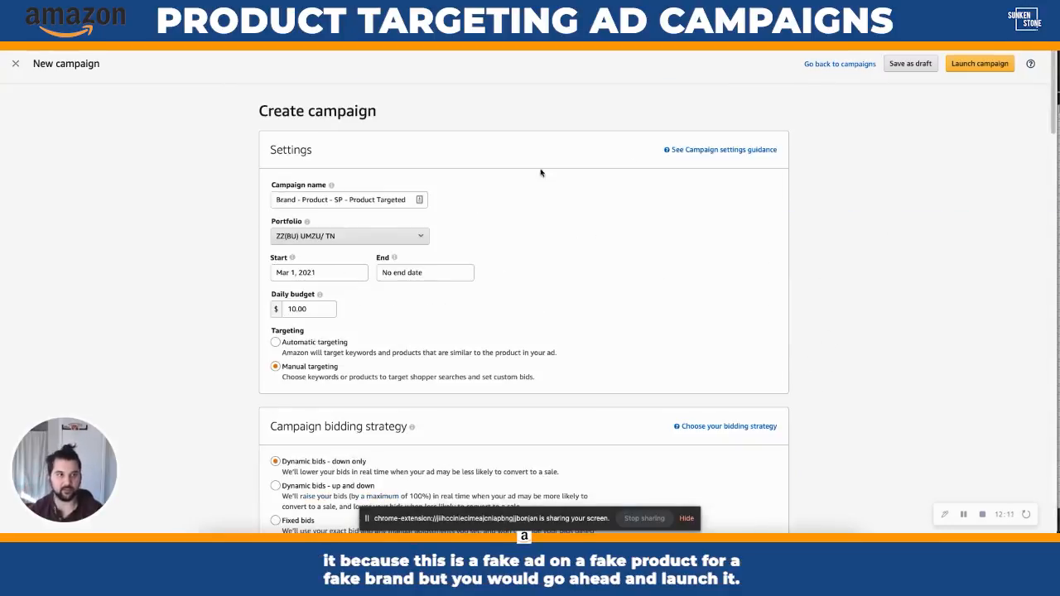
- Leave the campaign form without saving and start a new Sponsored Products campaign
click(16, 65)
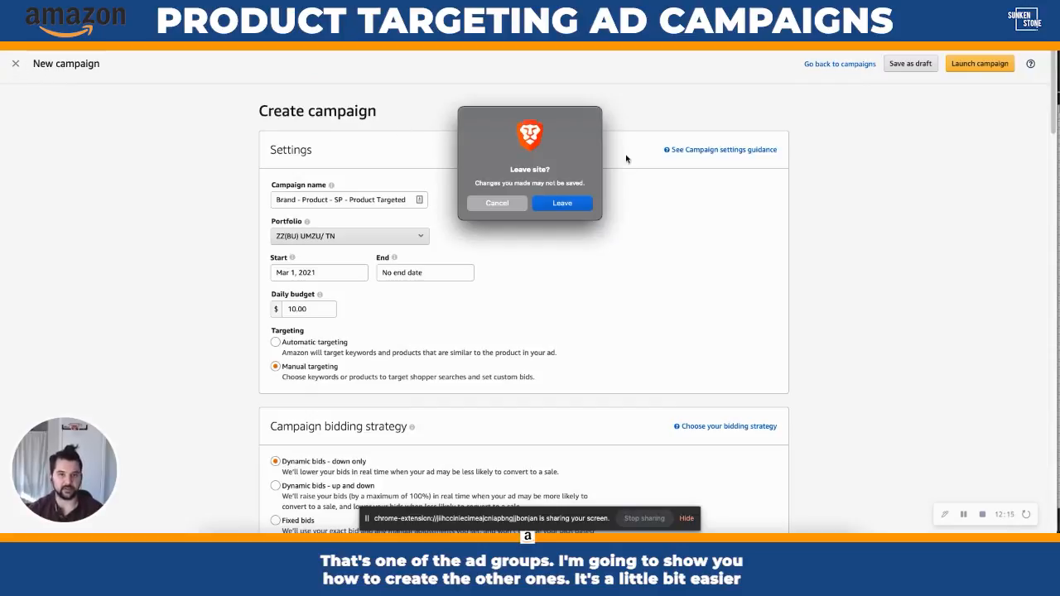
click(571, 205)
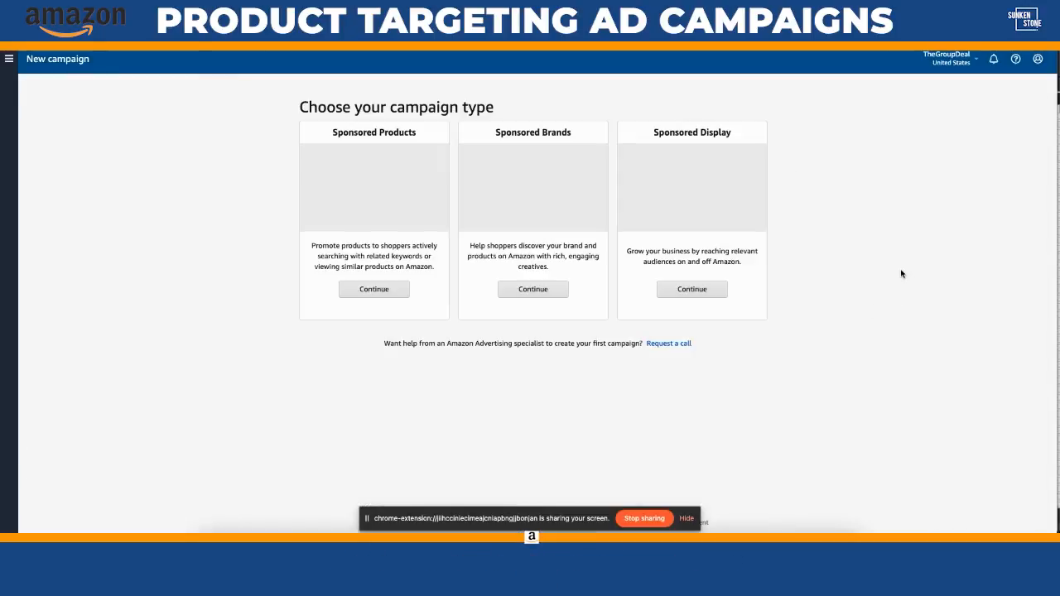
click(392, 295)
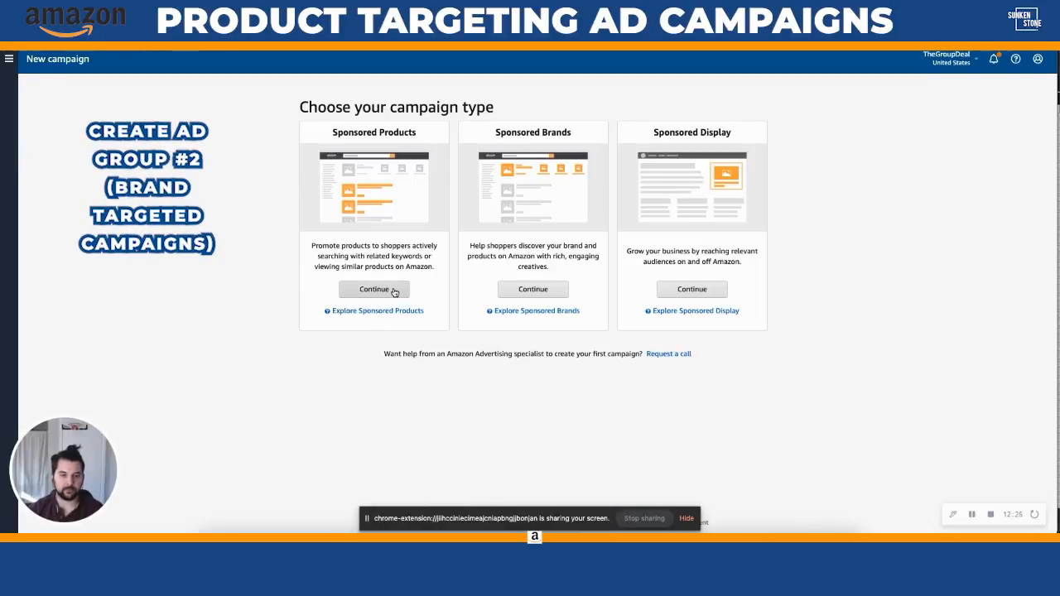
click(395, 294)
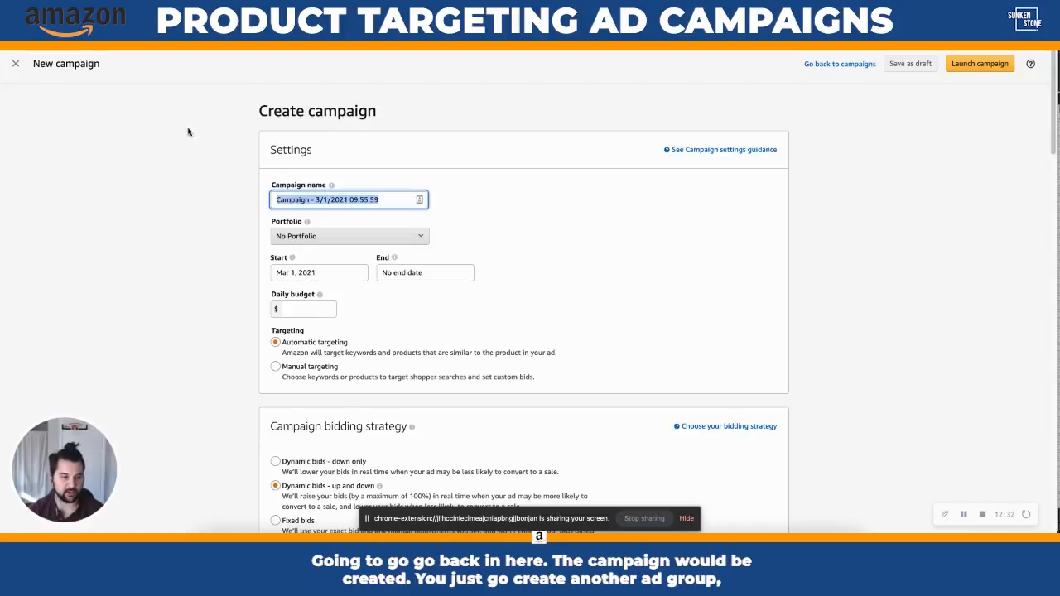
click(903, 193)
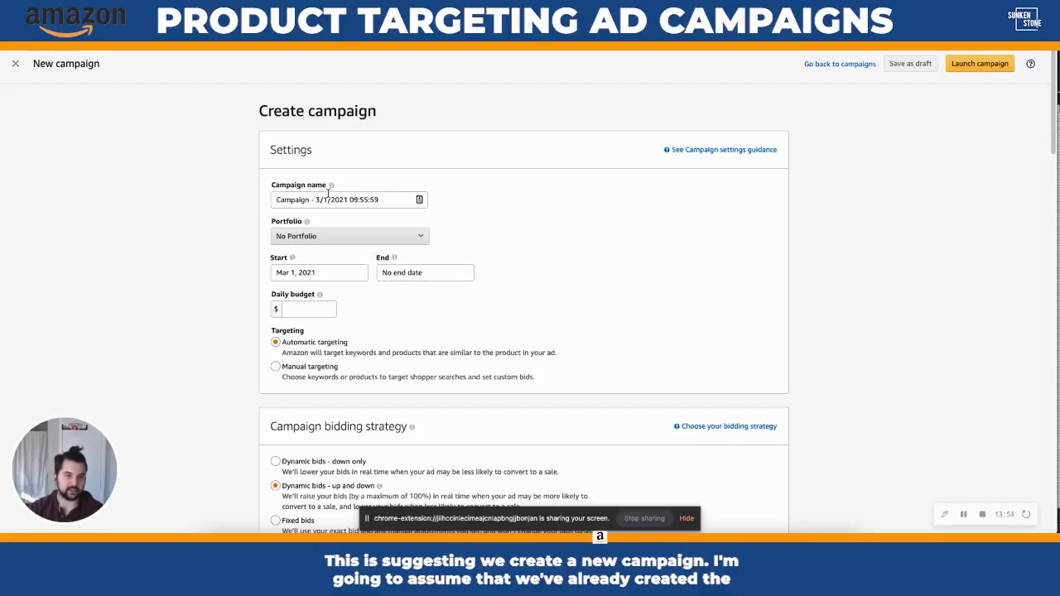
- Rename the new campaign's ad group as "Brand - Product - SP - Product Targeted - Brand"
scroll(920, 282, down, 2)
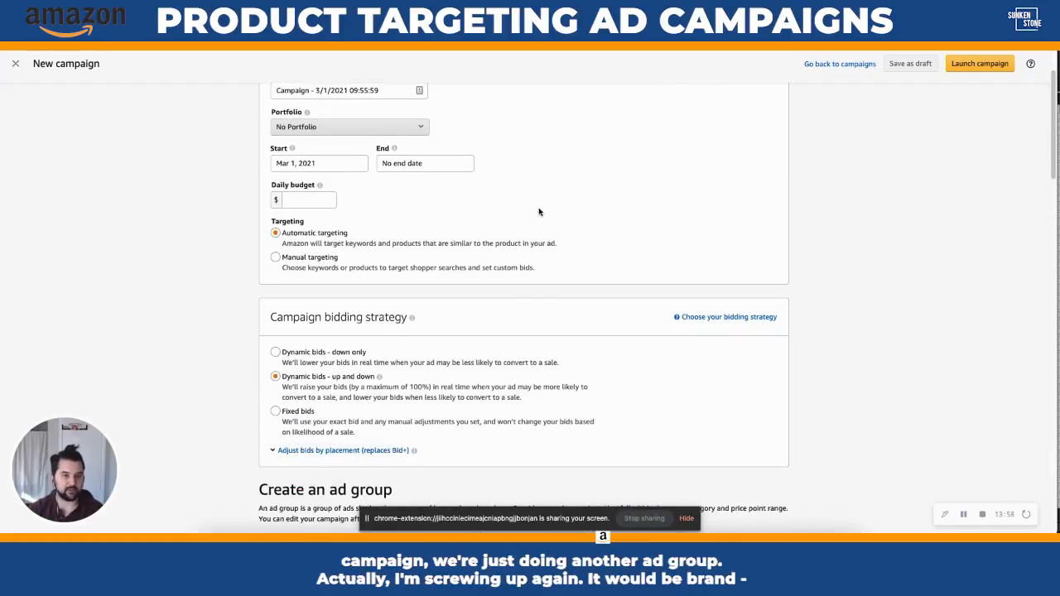
scroll(544, 241, down, 1)
scroll(544, 241, down, 2)
scroll(377, 285, down, 3)
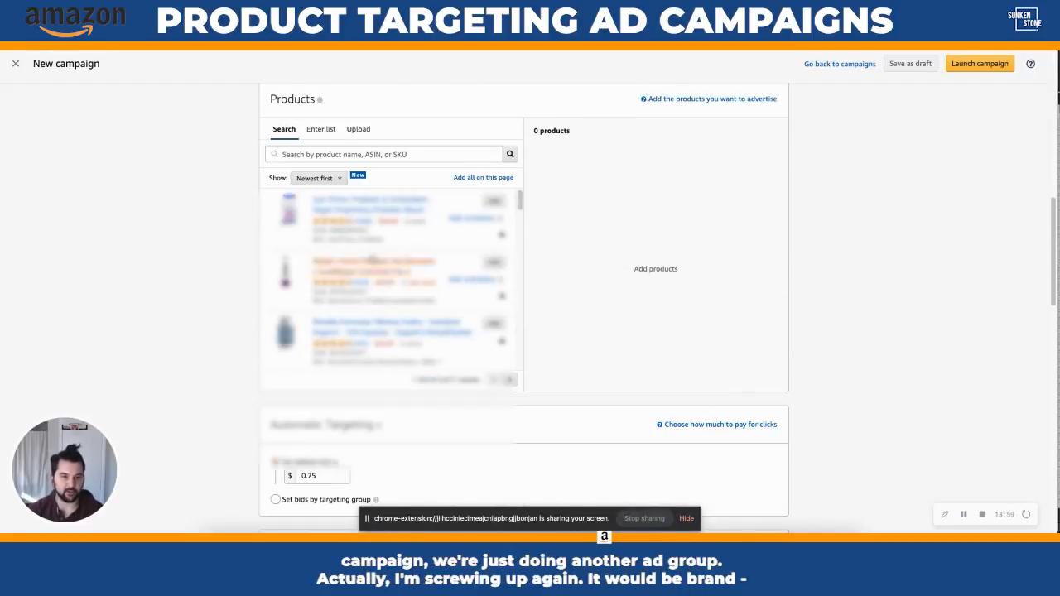
scroll(373, 207, up, 1)
triple_click(366, 116)
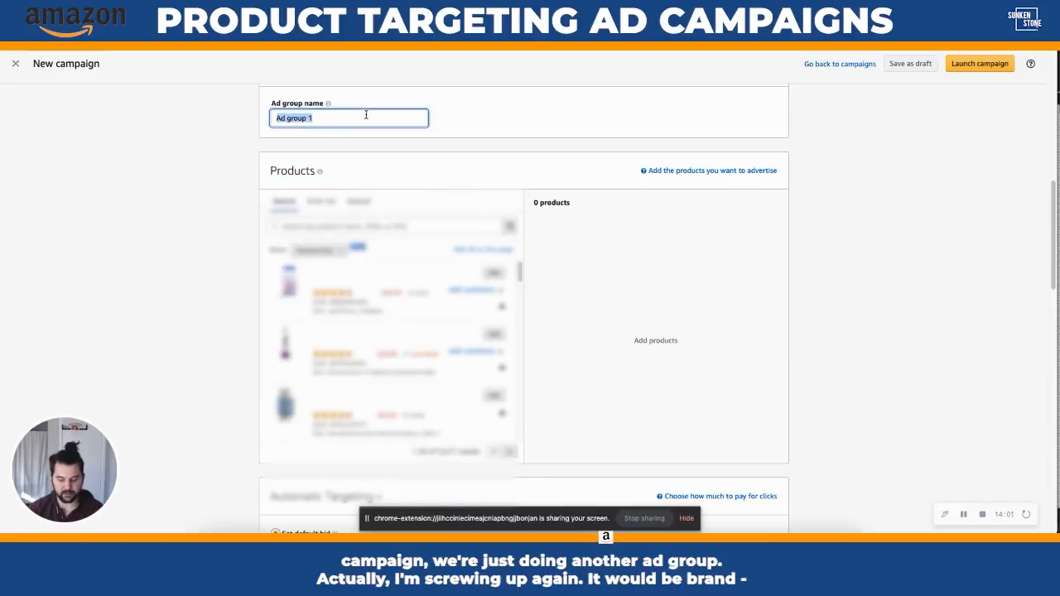
text(Brand)
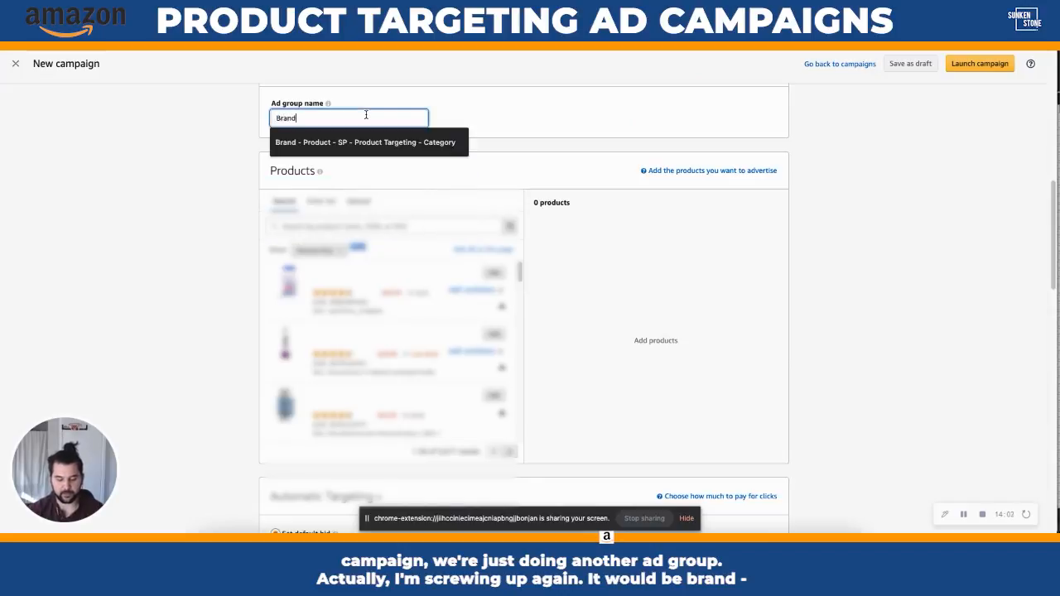
double_click(313, 118)
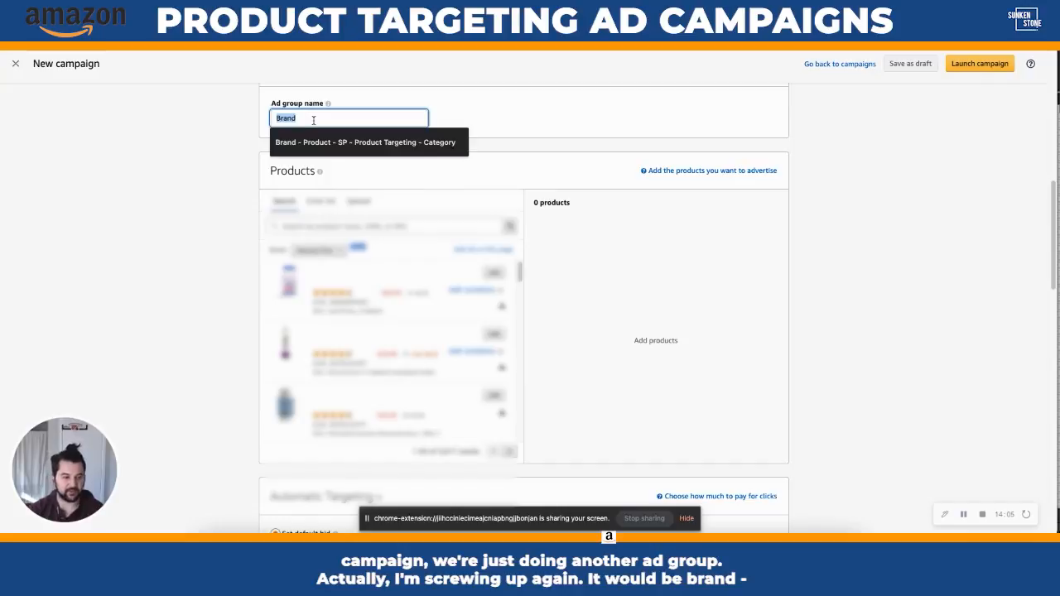
key(BackSpace)
click(313, 118)
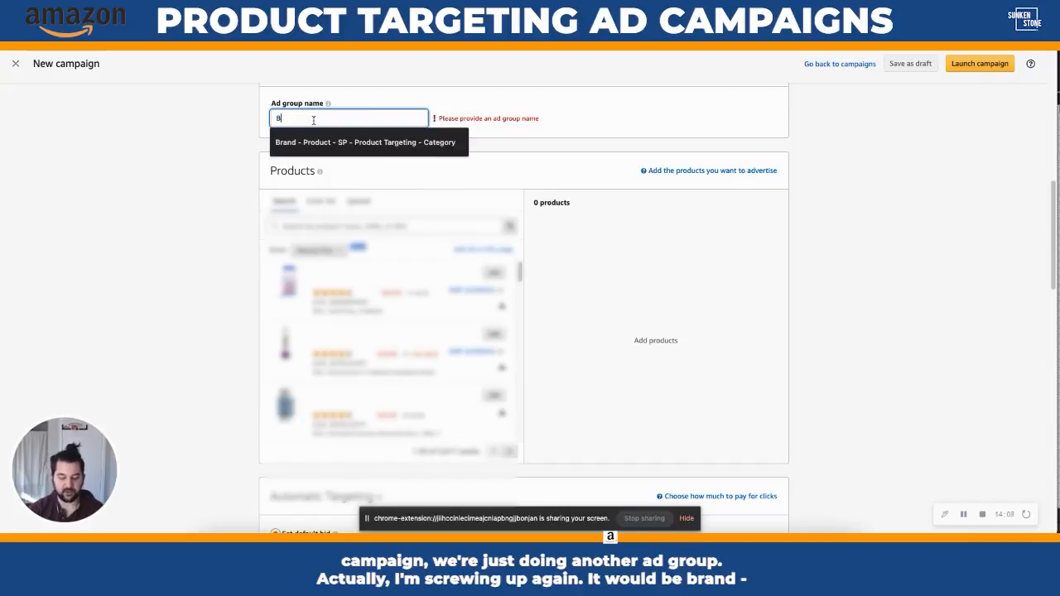
text(Brand 0)
key(BackSpace)
text(- Product - SP - Product T)
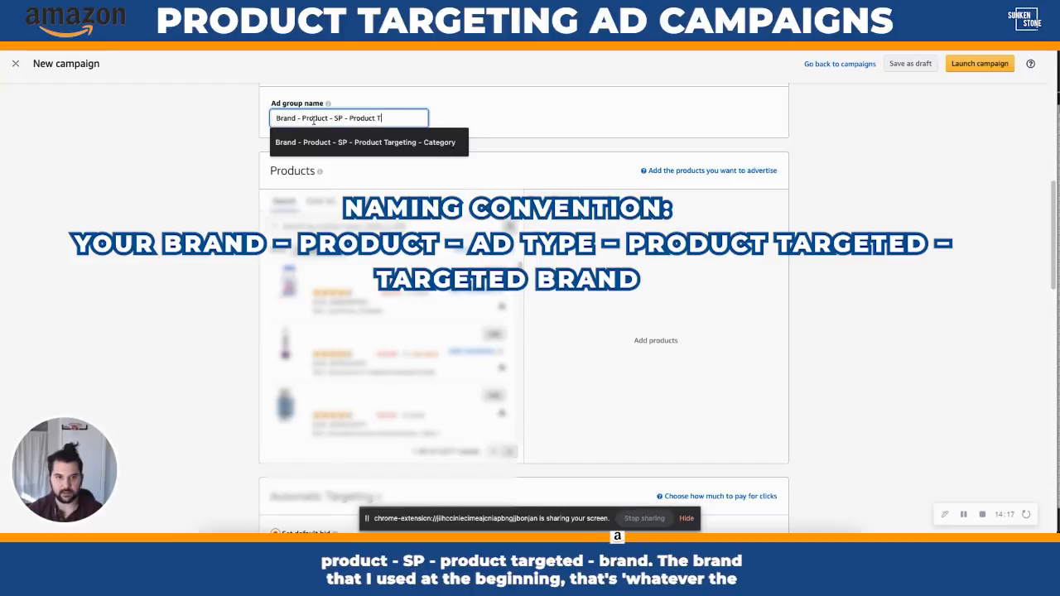
key(BackSpace)
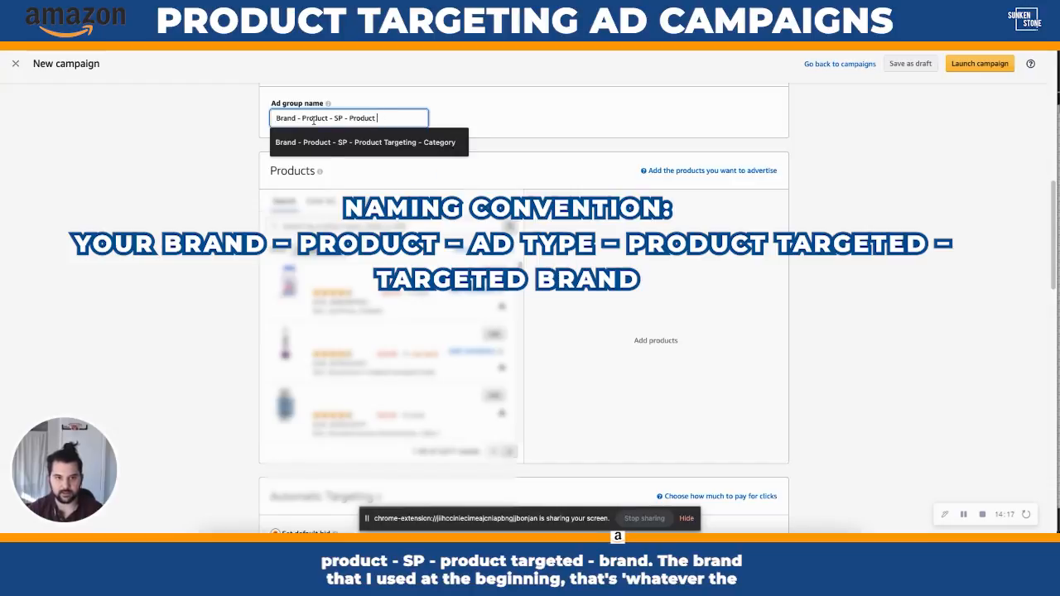
text(Targeted )
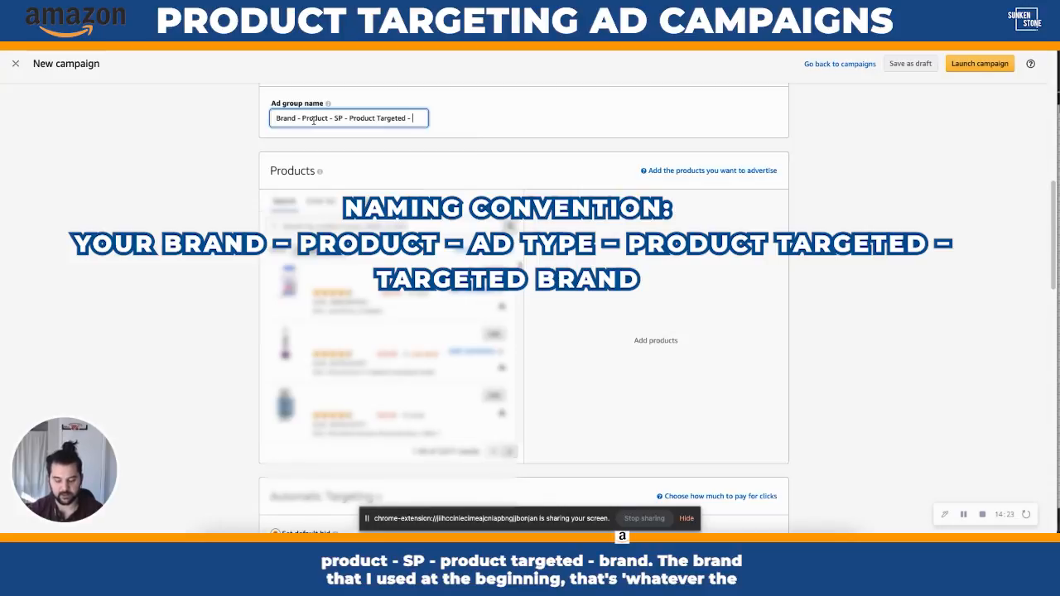
text(- Brand)
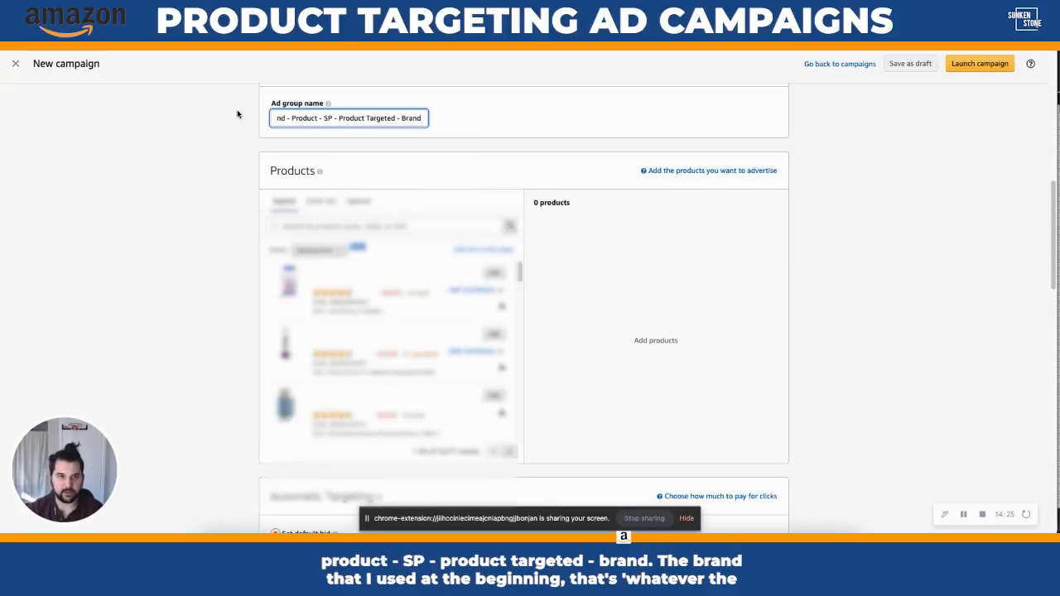
- Put double quotation marks around the first "Brand" and around "Product" in the ad group name, and check the name's ending
key(ctrl+a)
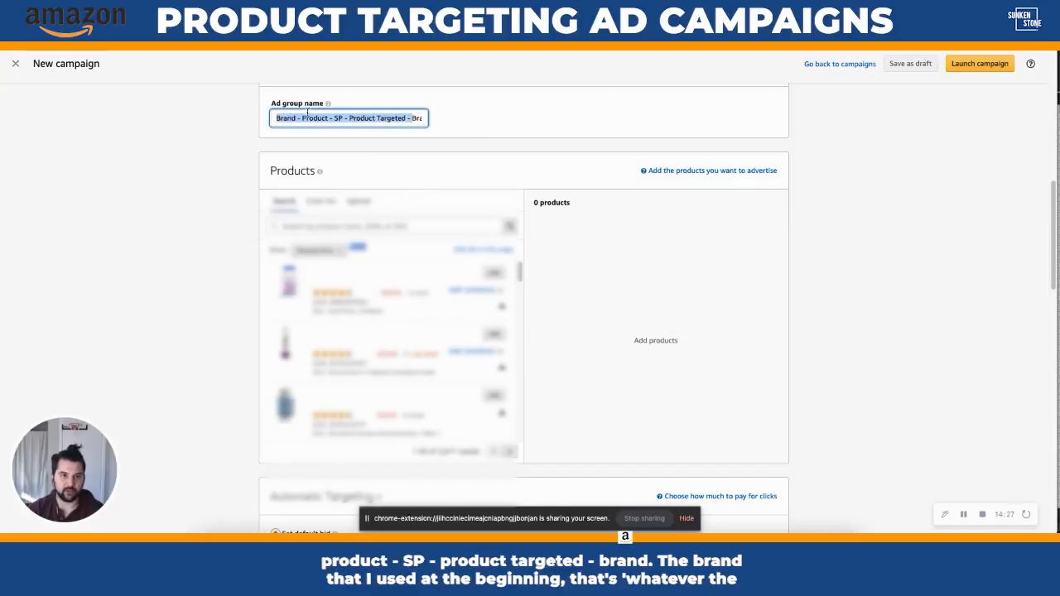
click(295, 118)
text(")
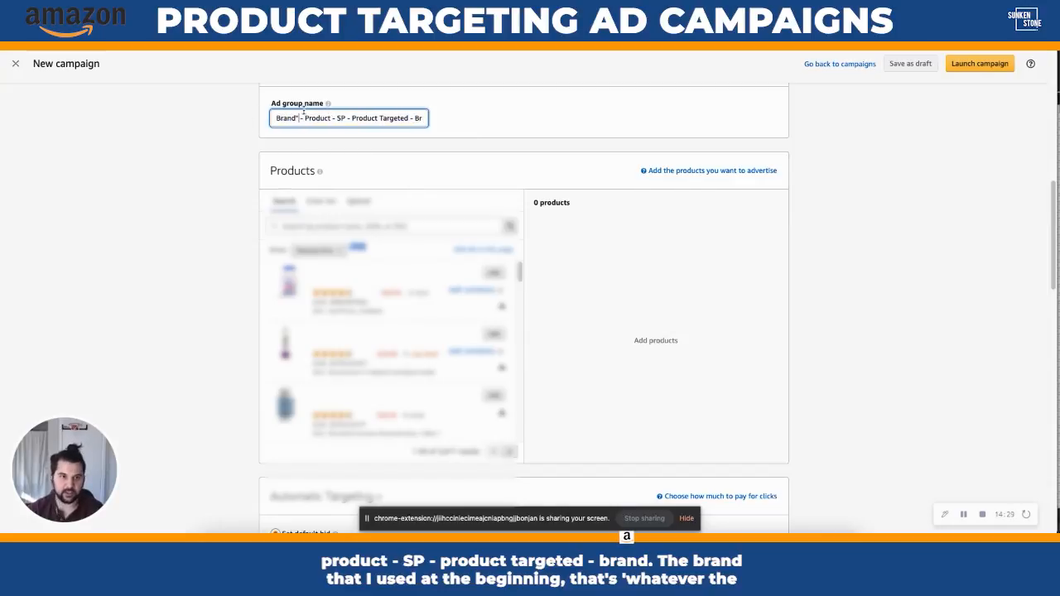
text(")
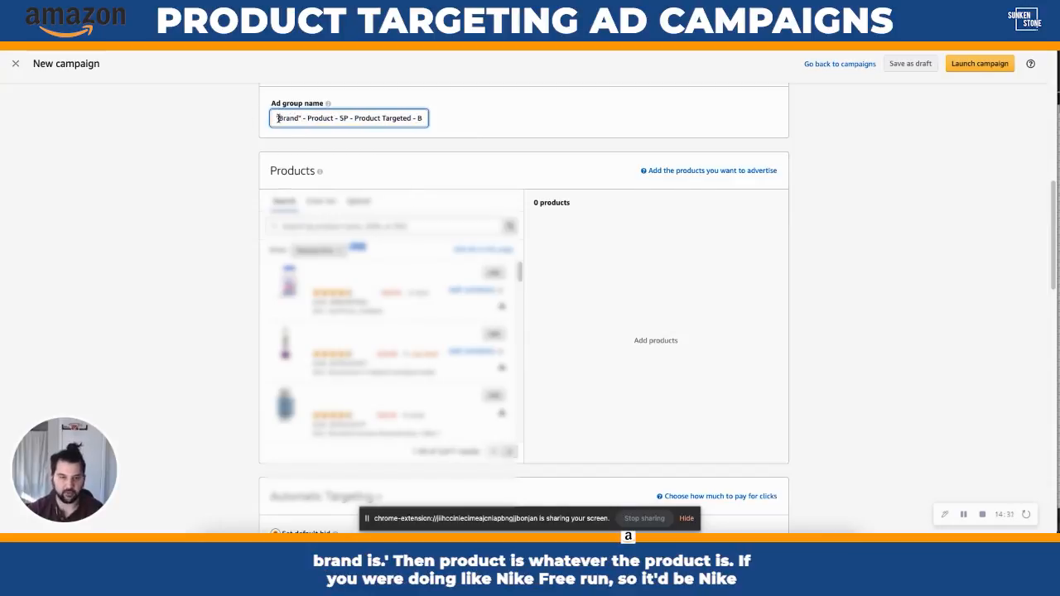
text(")
click(337, 118)
text(")
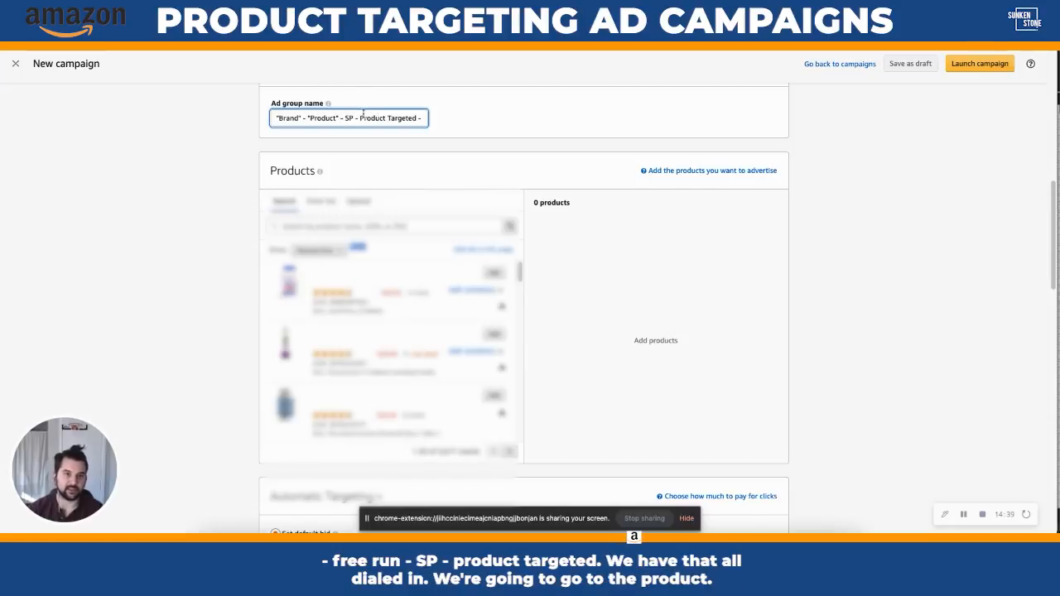
drag(390, 117, 462, 120)
click(408, 117)
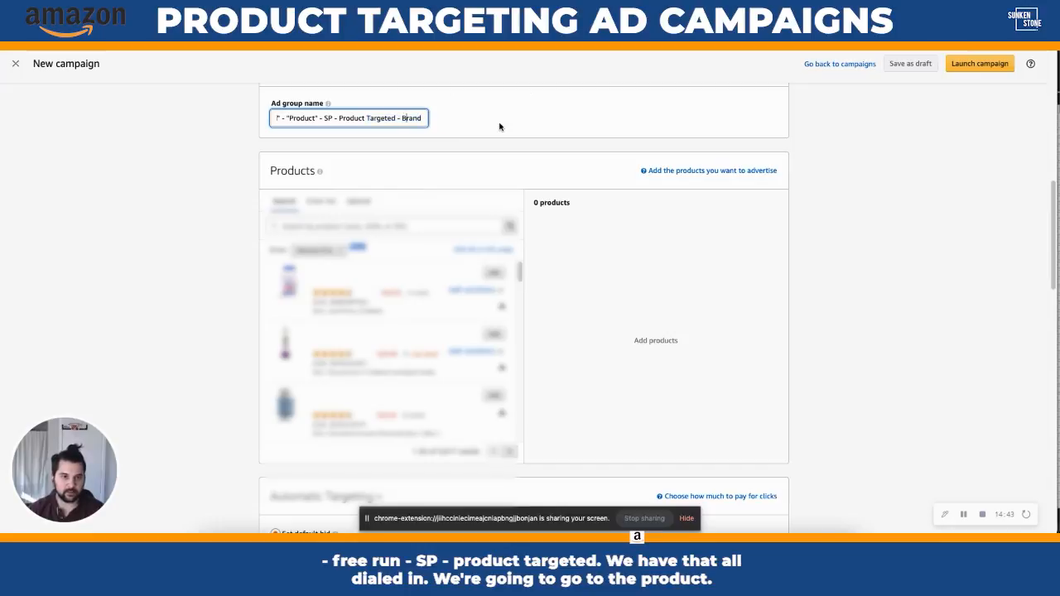
- Search the products to advertise for "shipquick" and add the two single tape listings, SKUs SQ-CCPT-Single and SQ-CCPT-Single-FBA
scroll(492, 135, down, 1)
scroll(509, 158, down, 1)
click(395, 189)
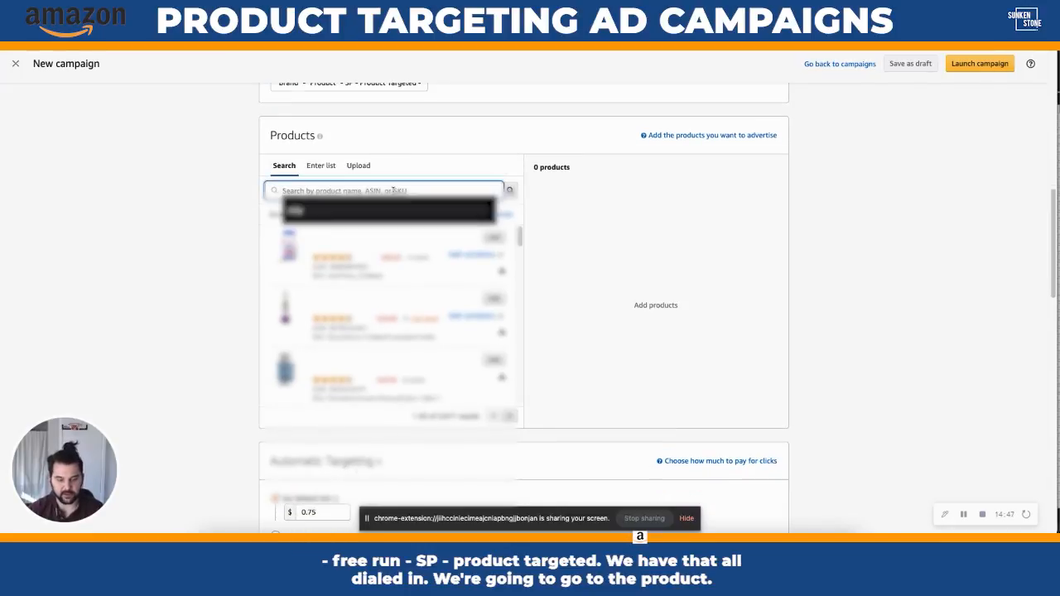
text(shipquick)
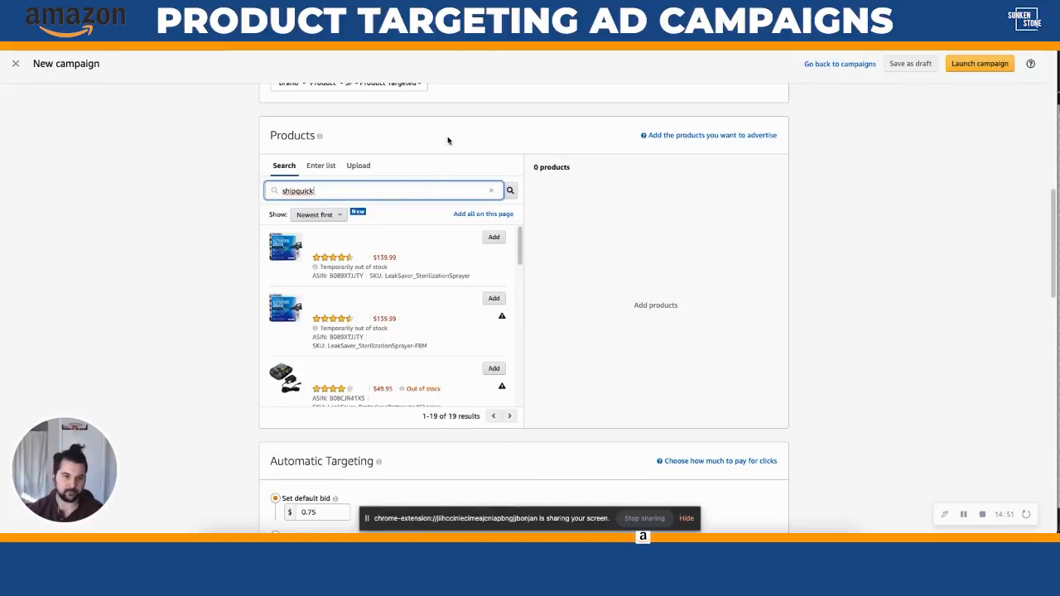
scroll(455, 163, down, 1)
scroll(441, 248, down, 6)
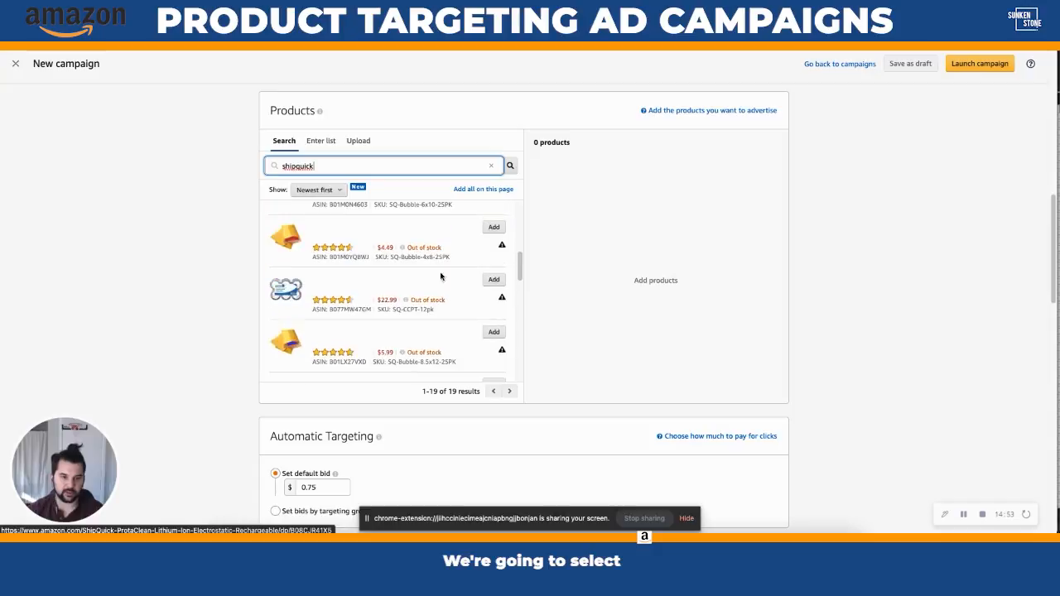
scroll(441, 279, down, 8)
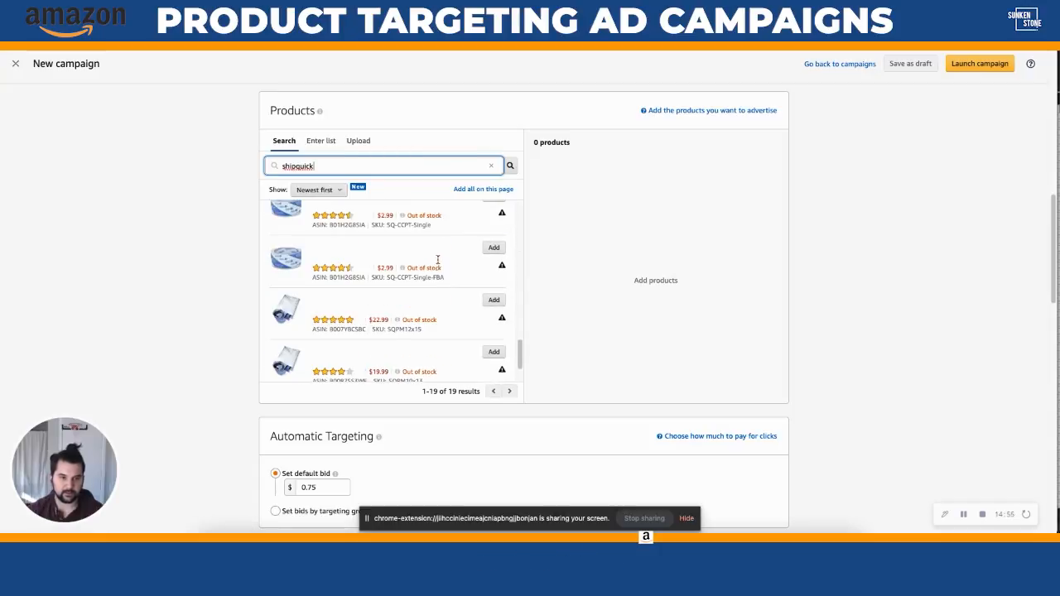
click(493, 213)
click(494, 265)
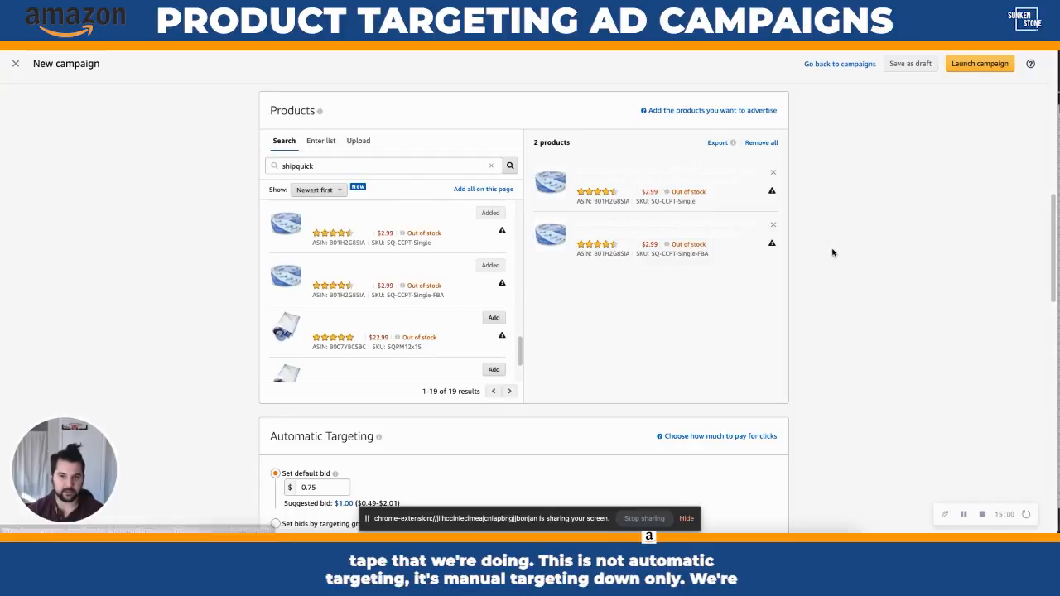
- Switch the campaign to manual targeting with the "Dynamic bids - down only" bidding strategy
scroll(213, 246, down, 4)
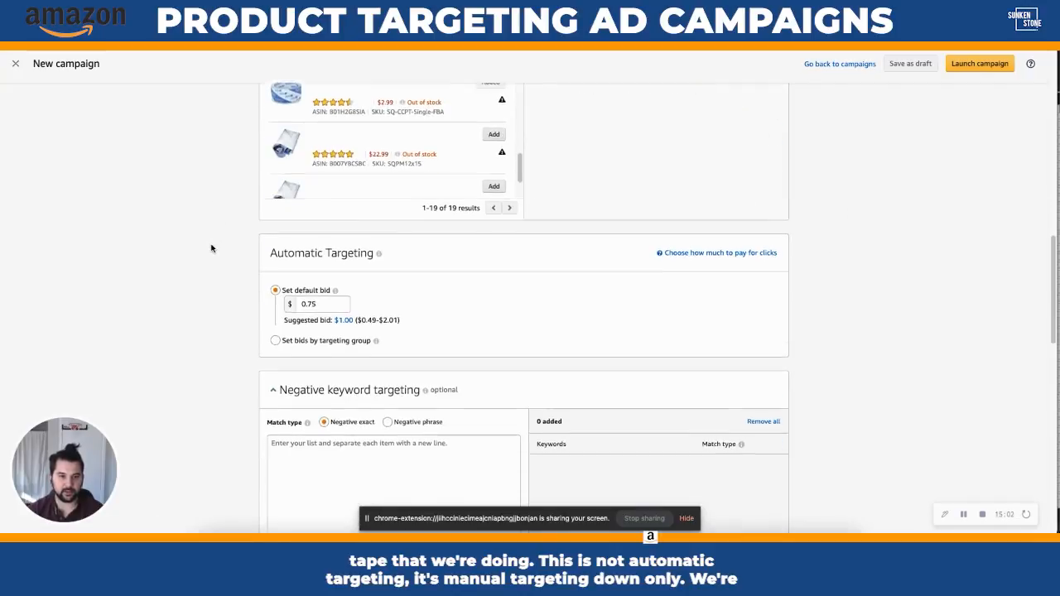
scroll(281, 217, up, 5)
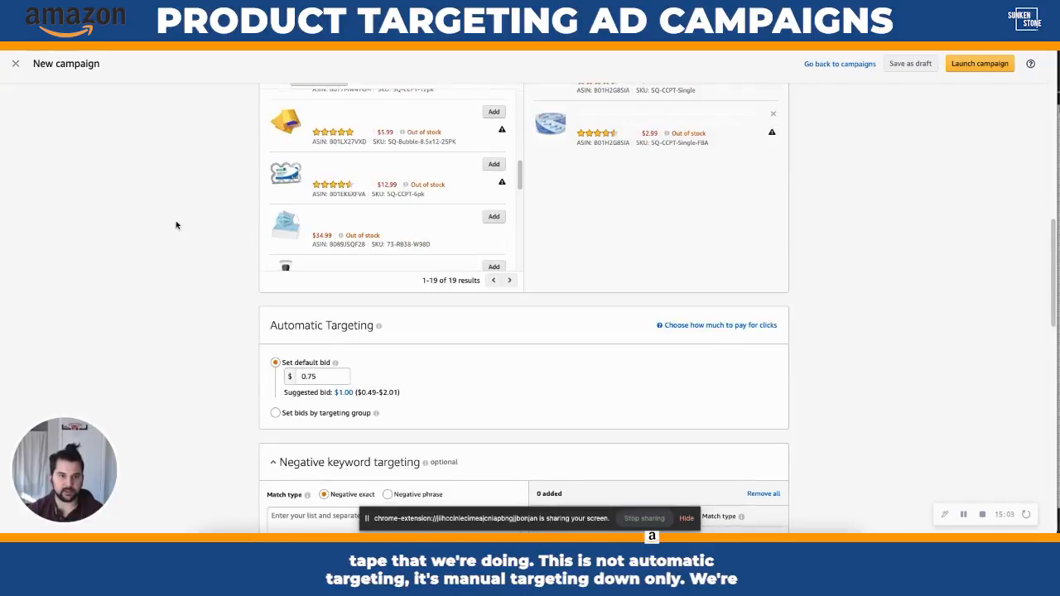
scroll(199, 215, up, 5)
click(275, 281)
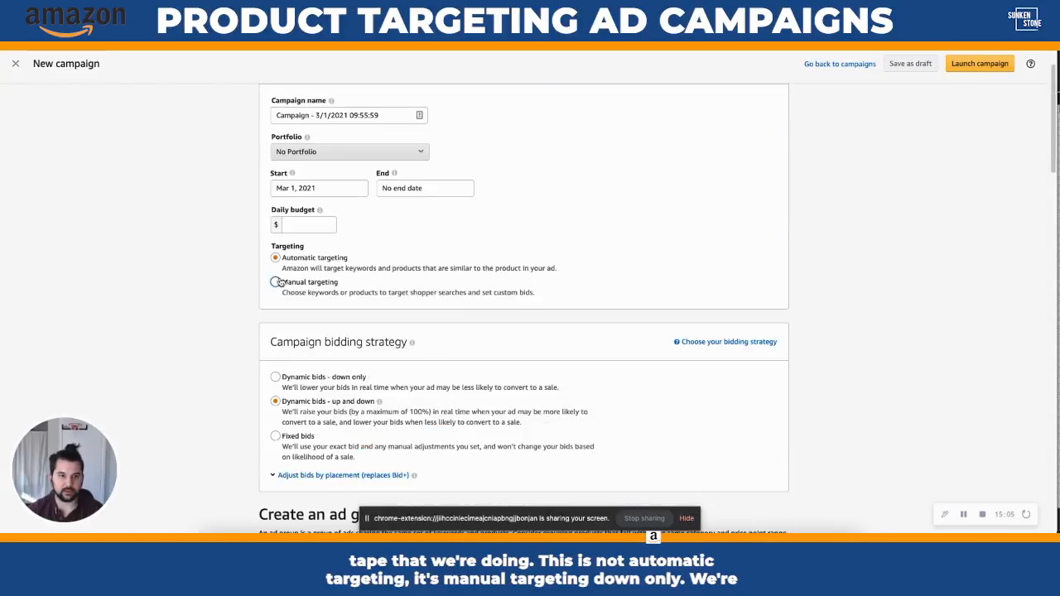
scroll(207, 334, down, 8)
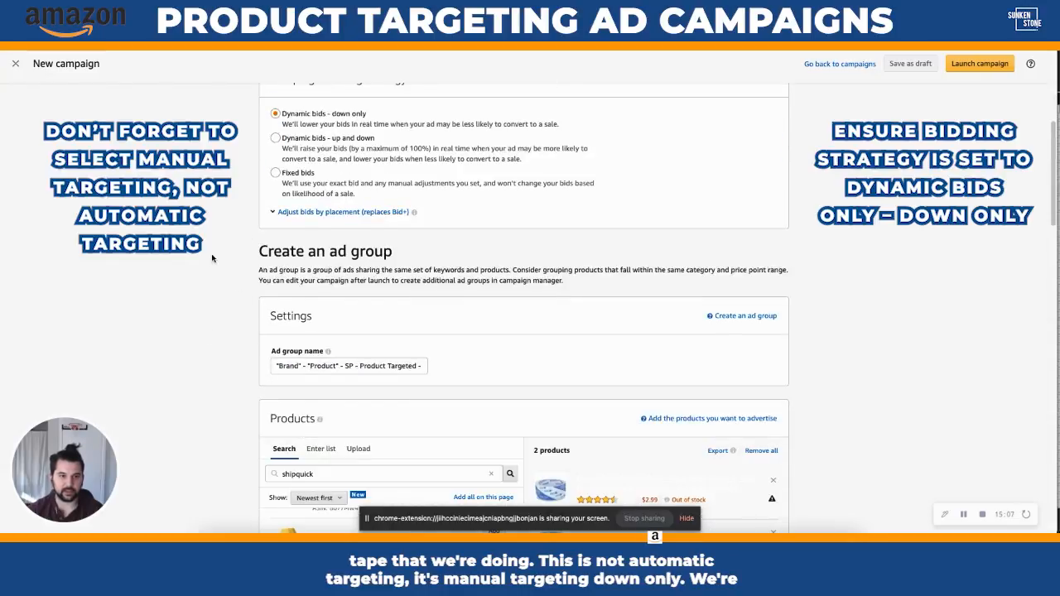
- Choose product targeting for the ad group and search the individual products to target for "shipquick"
scroll(217, 265, down, 3)
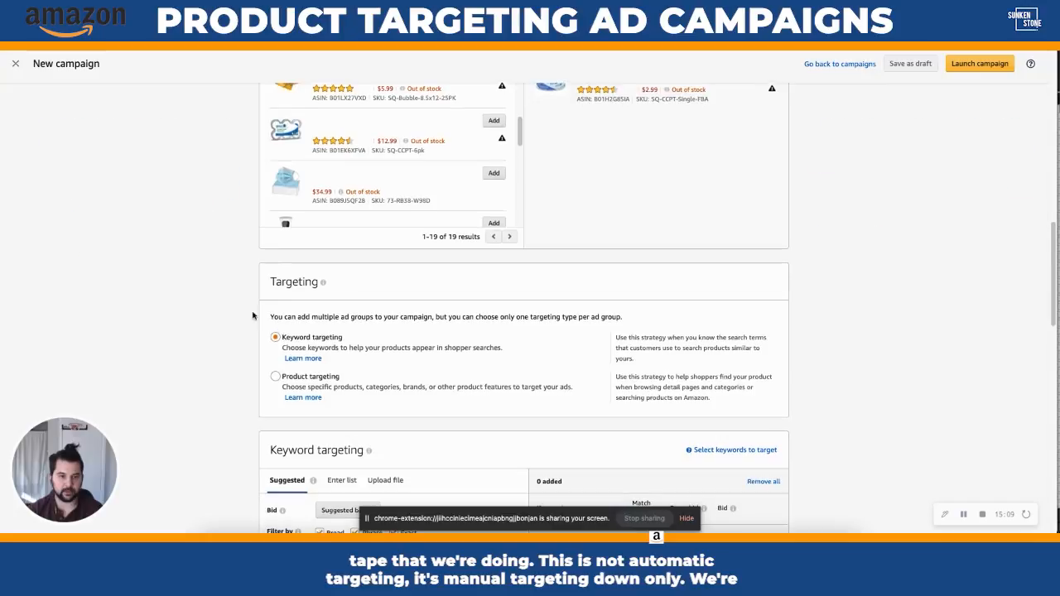
click(275, 376)
scroll(220, 306, down, 5)
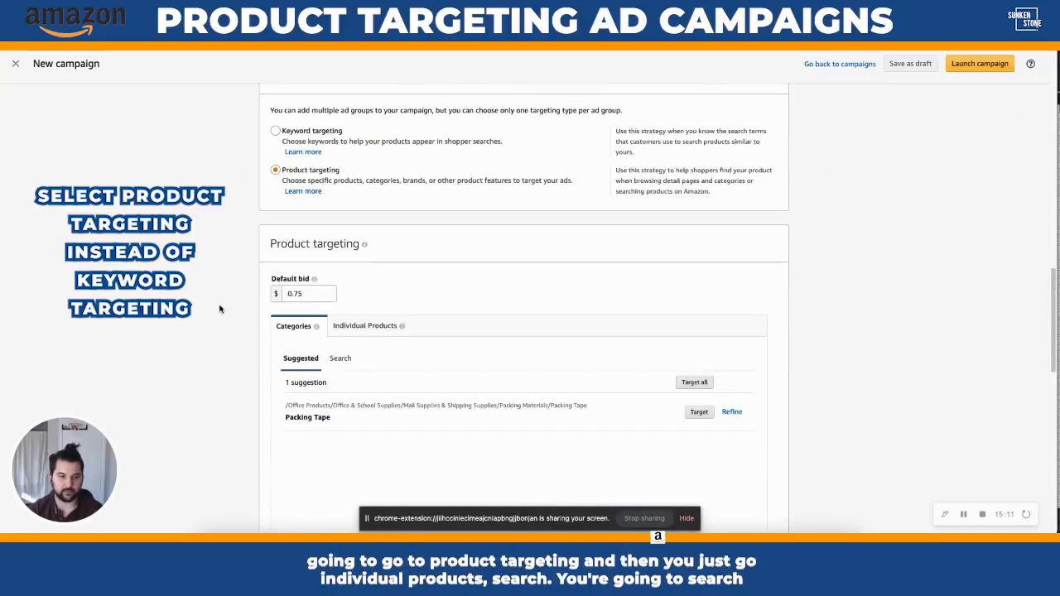
click(401, 329)
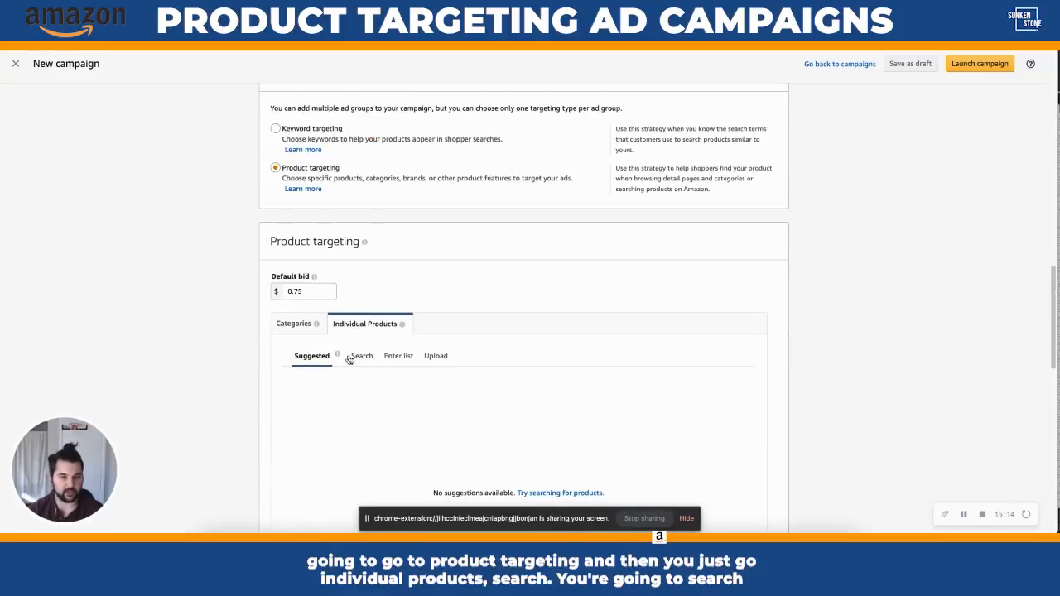
click(360, 358)
scroll(403, 331, down, 2)
click(406, 287)
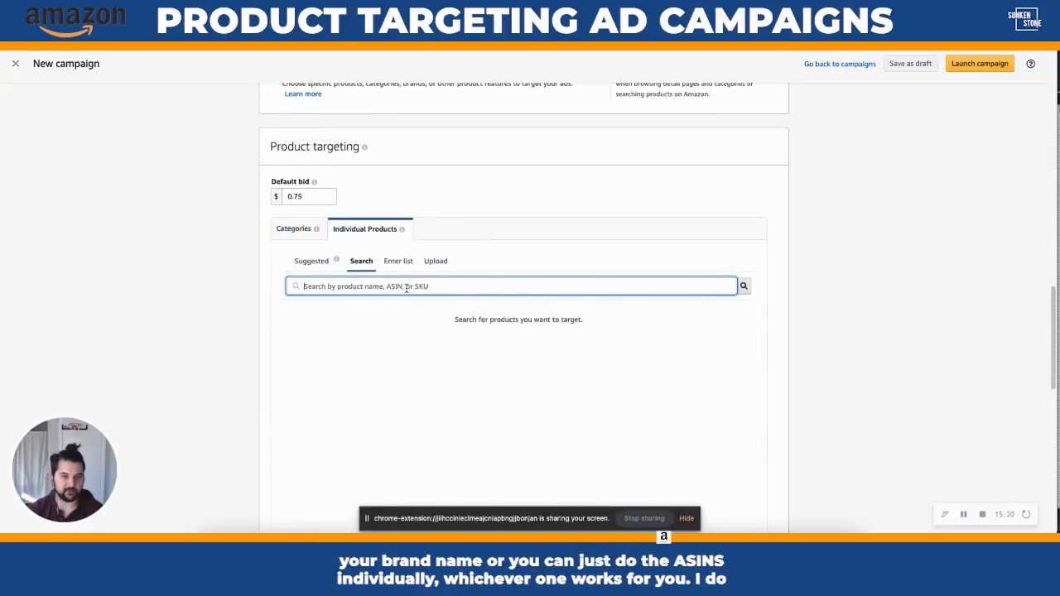
text(shipqu)
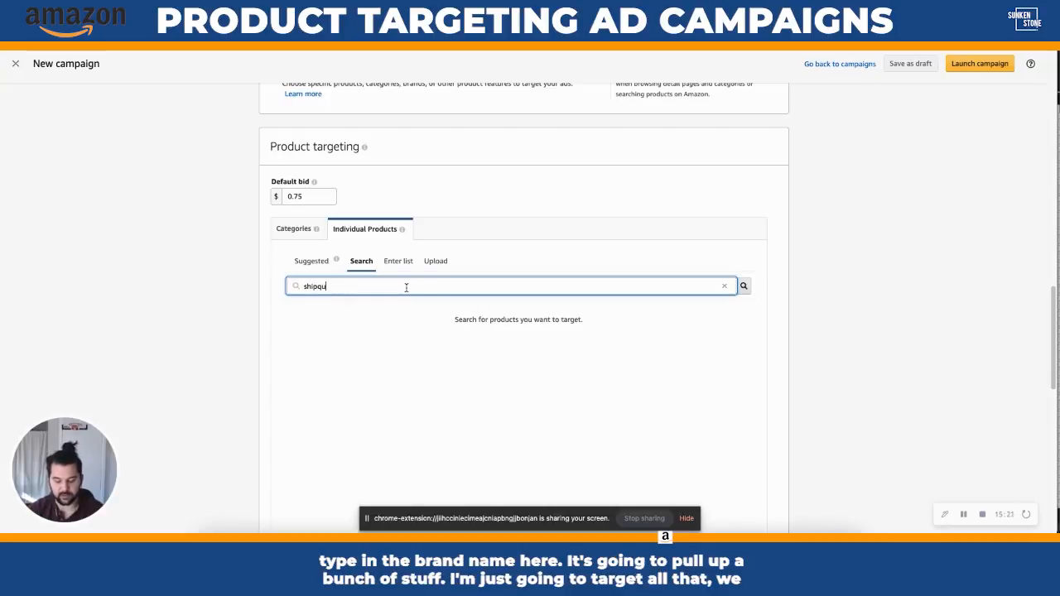
key(Return)
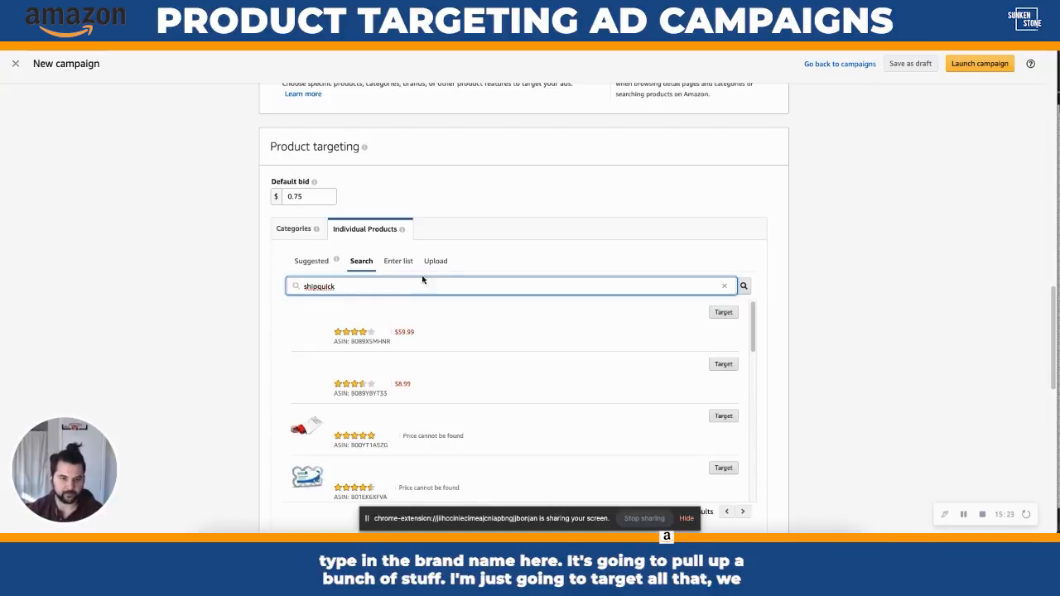
- Look over the individual product results, the targeted list and the negative product targeting options, and return to the campaign settings
scroll(519, 229, down, 1)
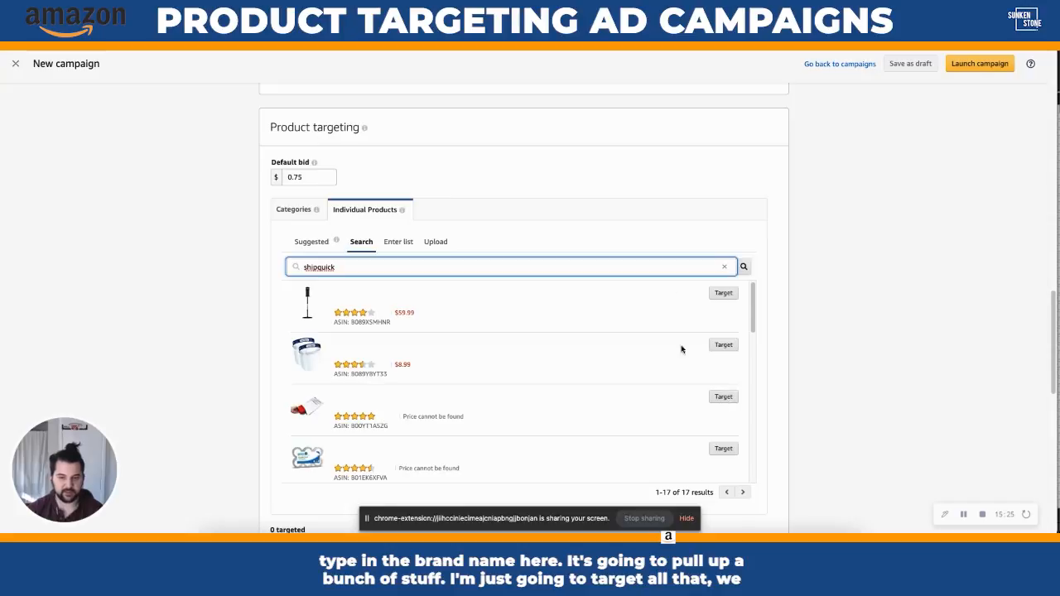
scroll(684, 348, down, 3)
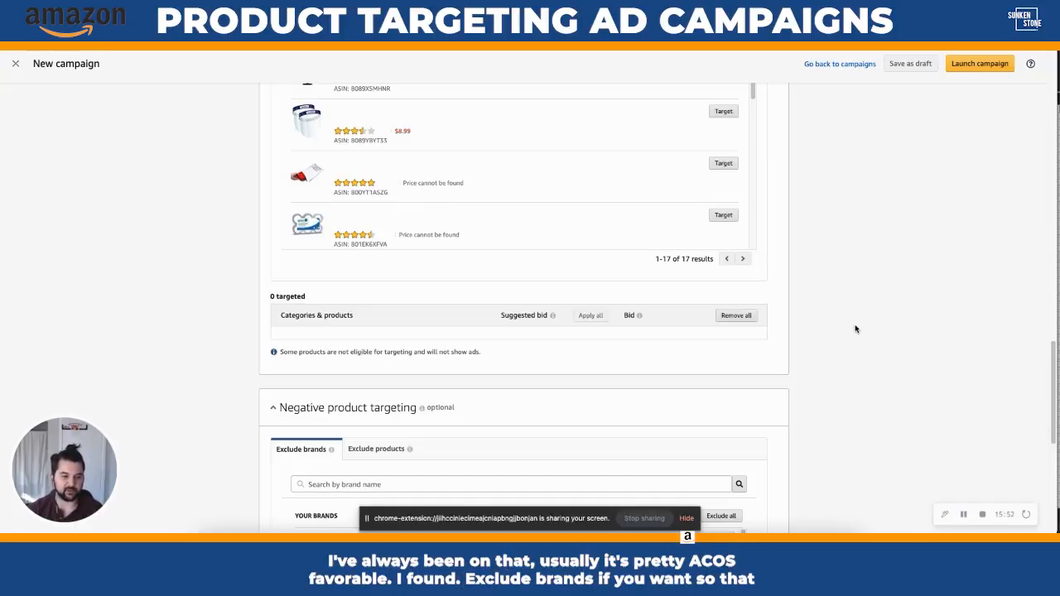
scroll(860, 327, down, 3)
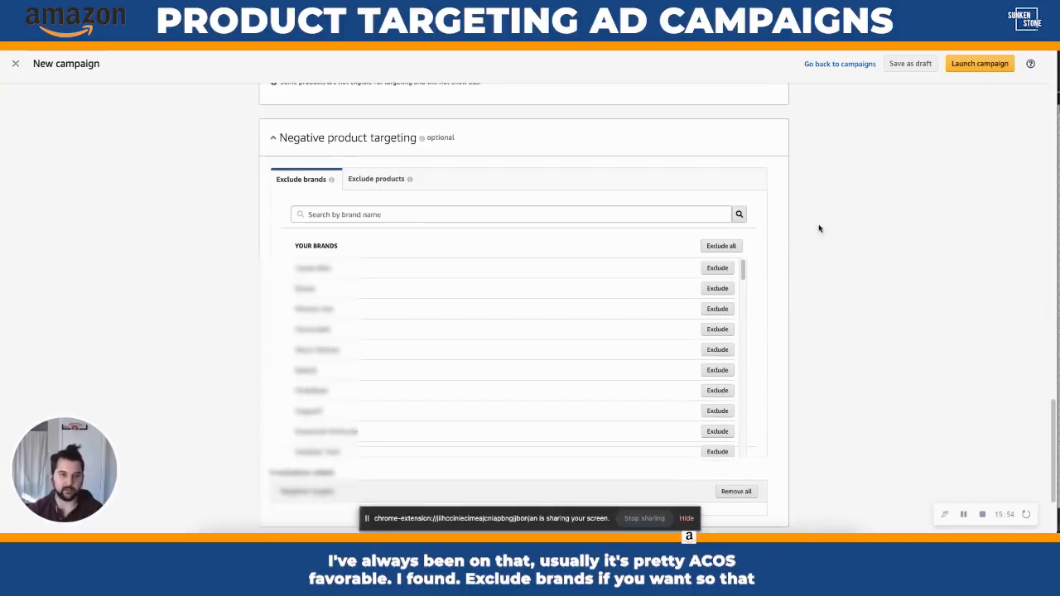
scroll(761, 290, down, 2)
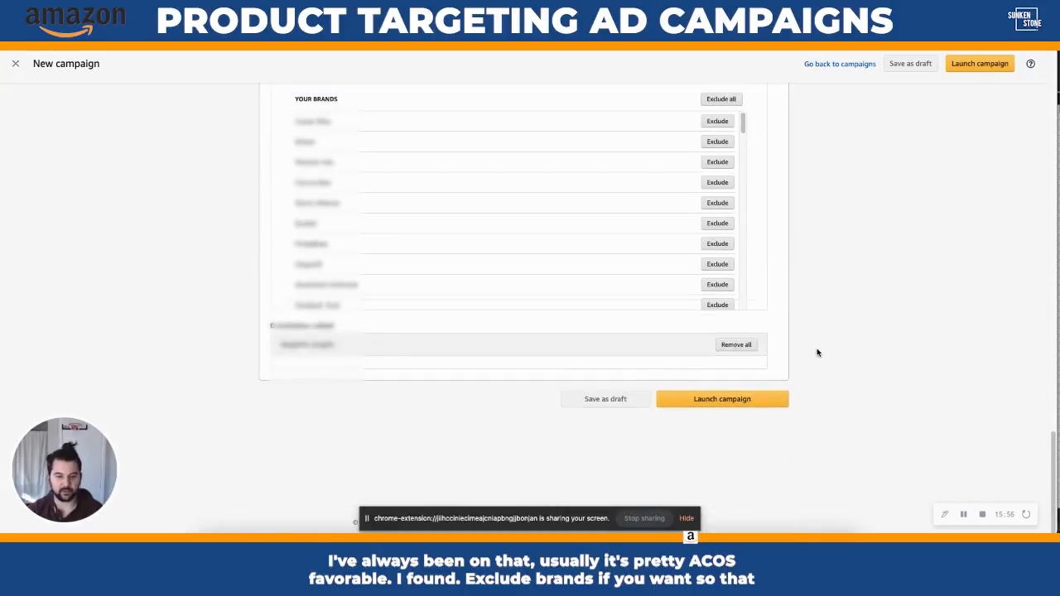
scroll(818, 353, up, 1)
scroll(841, 299, up, 20)
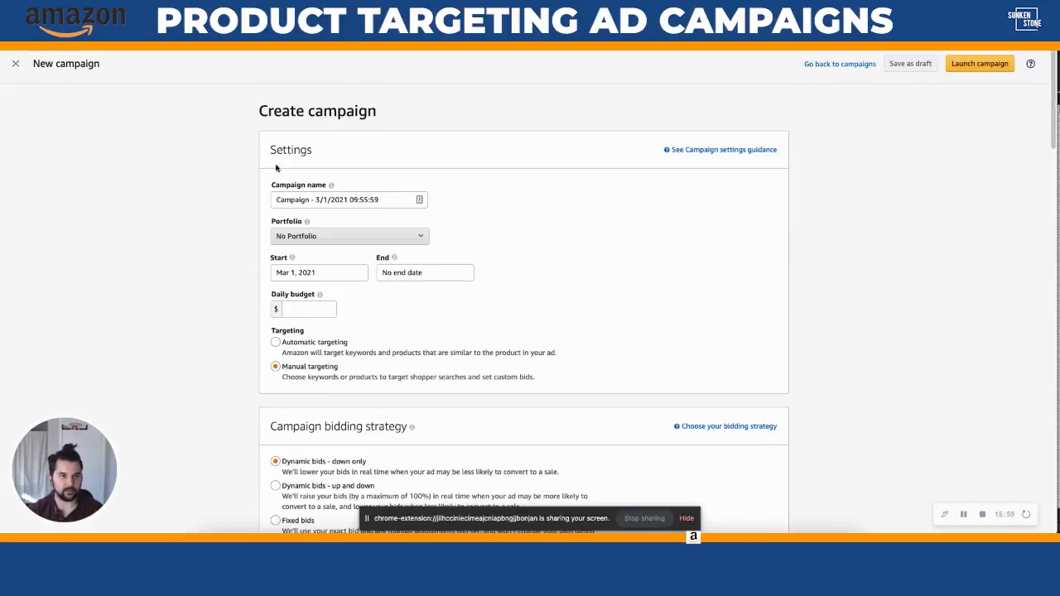
- Rename the ad group to "Brand" - "Product" - SP - Product Targeted - Suggested, keeping the quotation marks around Brand and Product
scroll(370, 207, down, 6)
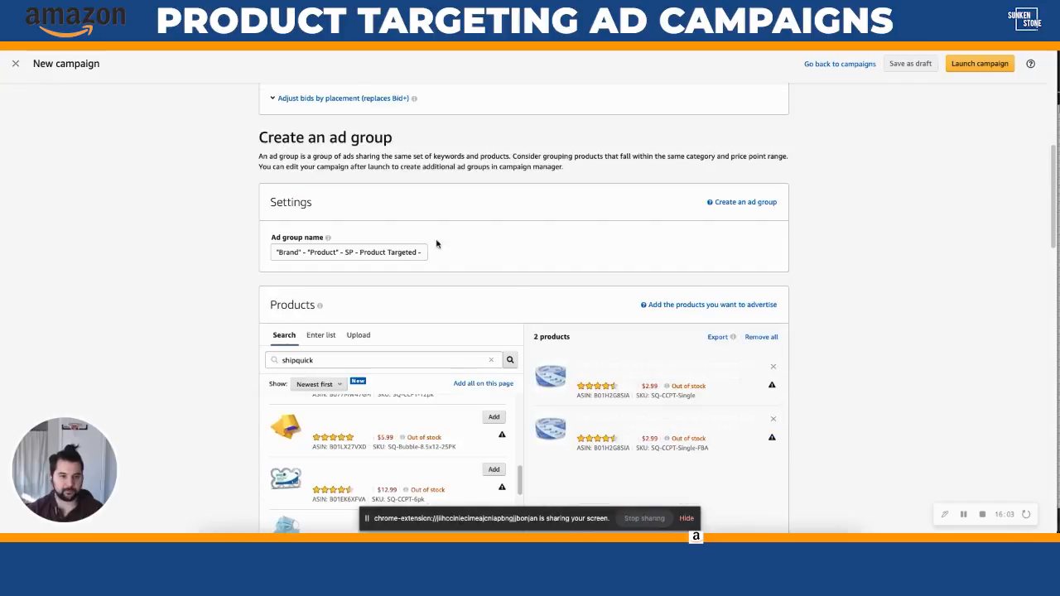
triple_click(323, 252)
key(BackSpace)
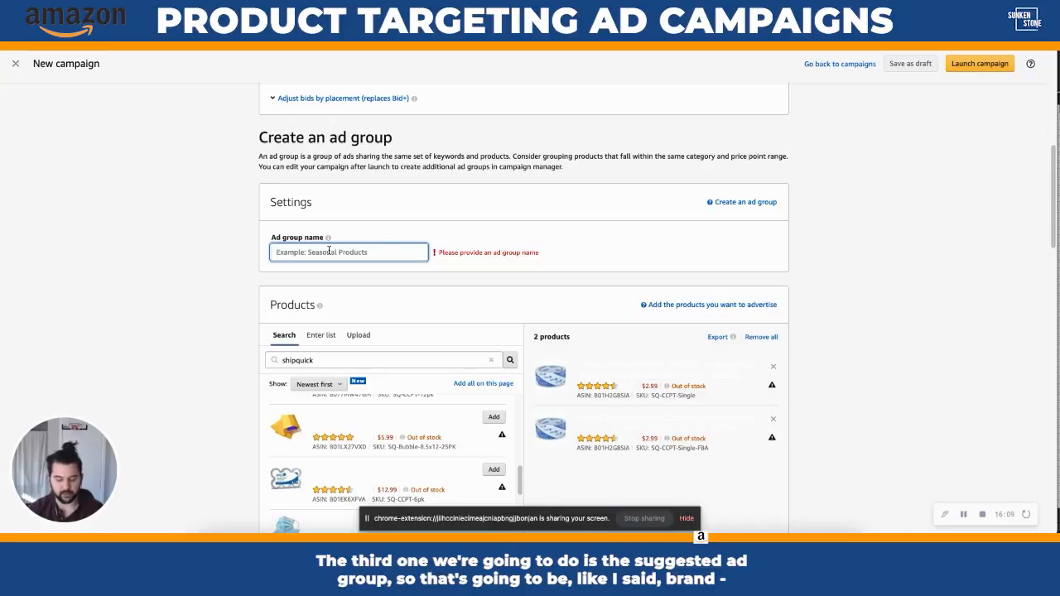
text(B)
key(BackSpace)
text("Brand" -)
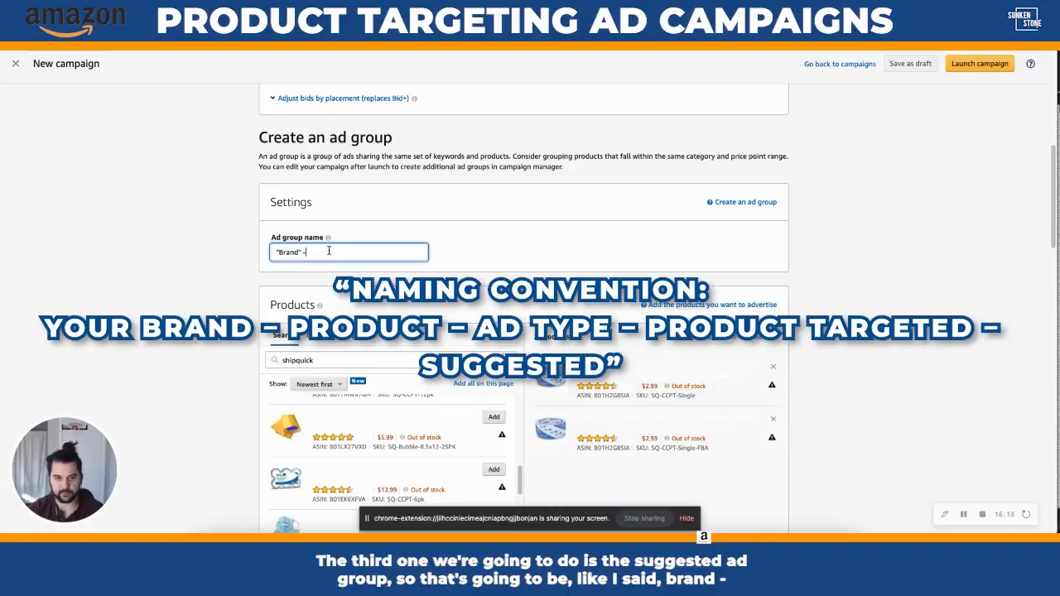
text( "Product" - SP - Product Targeted -)
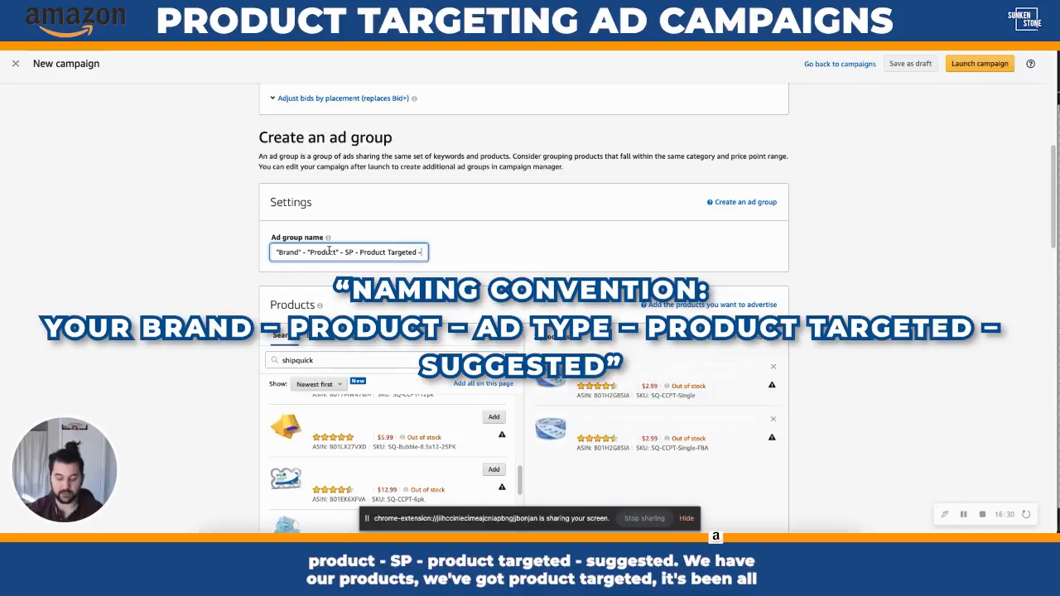
text(Suggested)
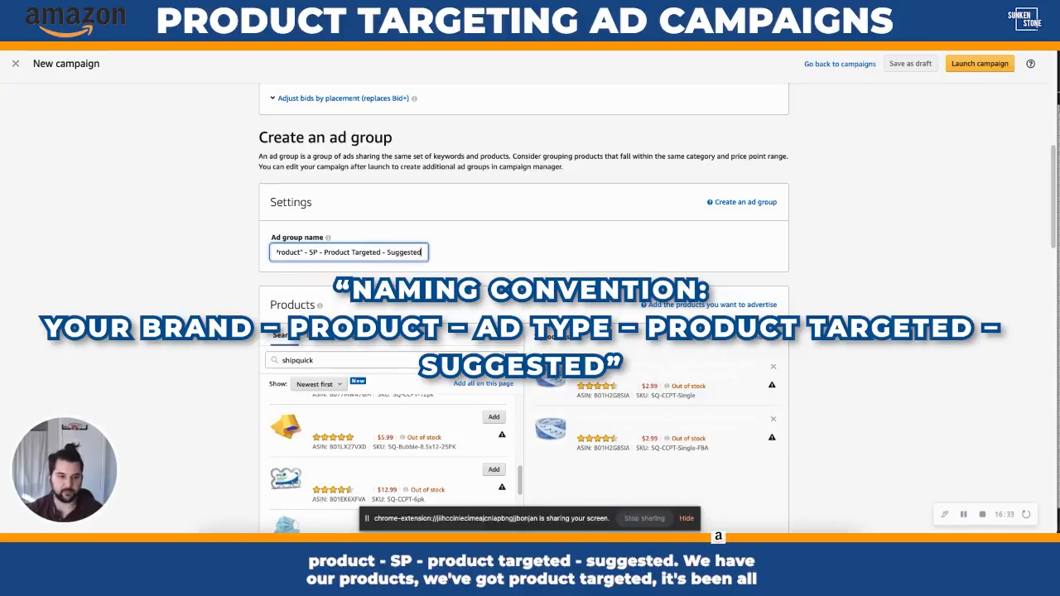
click(611, 306)
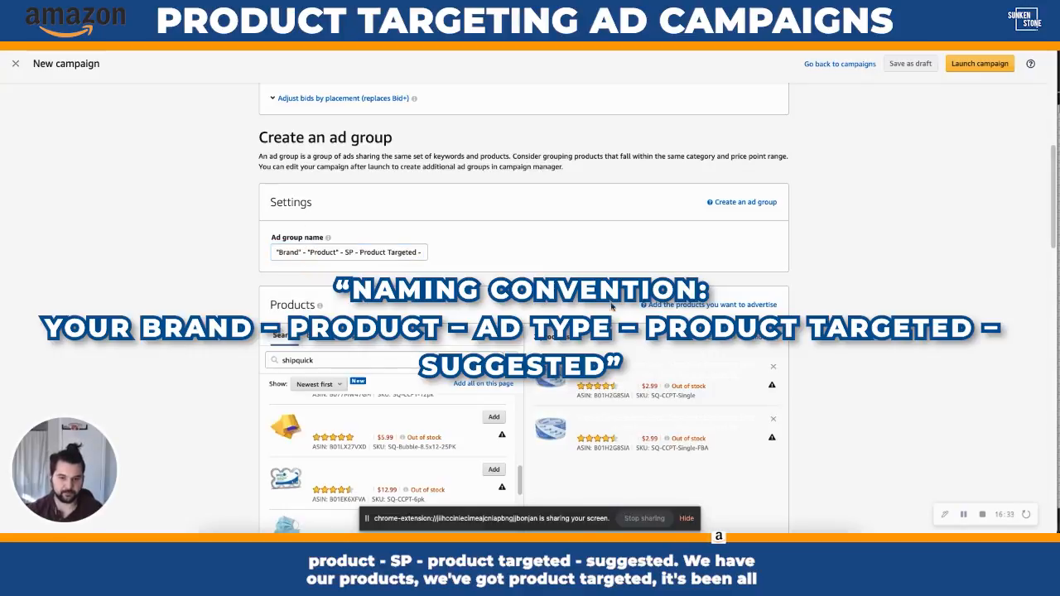
- Show the suggested individual products in the ad group's product targeting
scroll(472, 350, down, 2)
scroll(864, 218, down, 10)
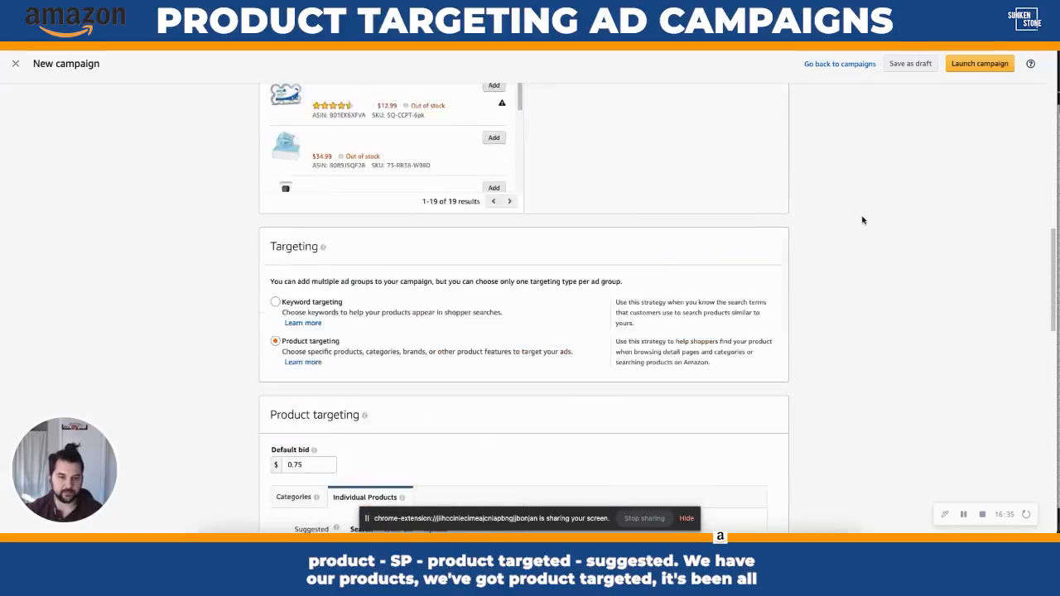
scroll(401, 222, up, 3)
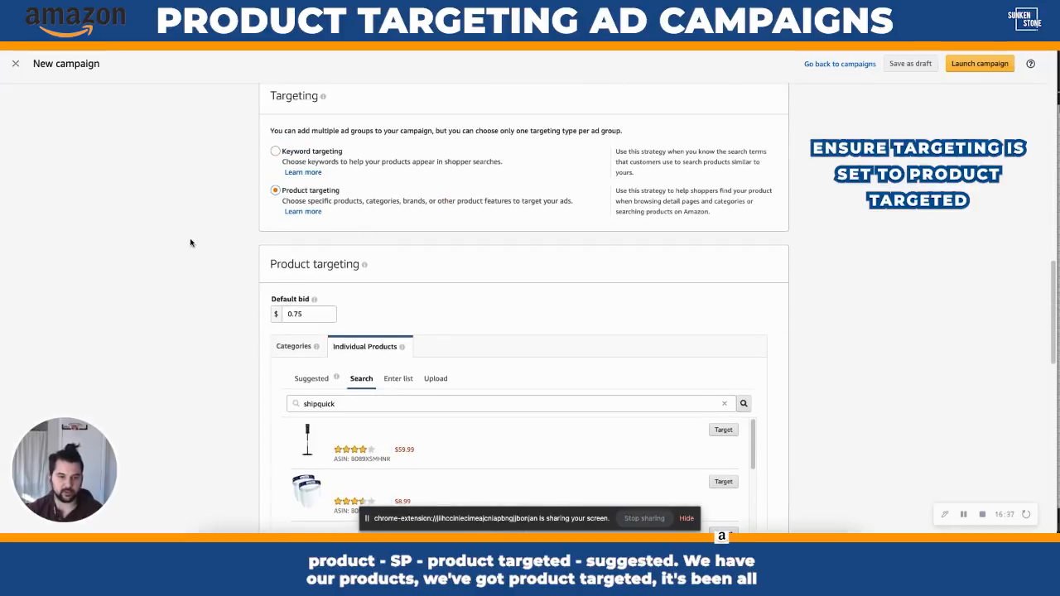
scroll(190, 242, down, 2)
scroll(231, 265, down, 1)
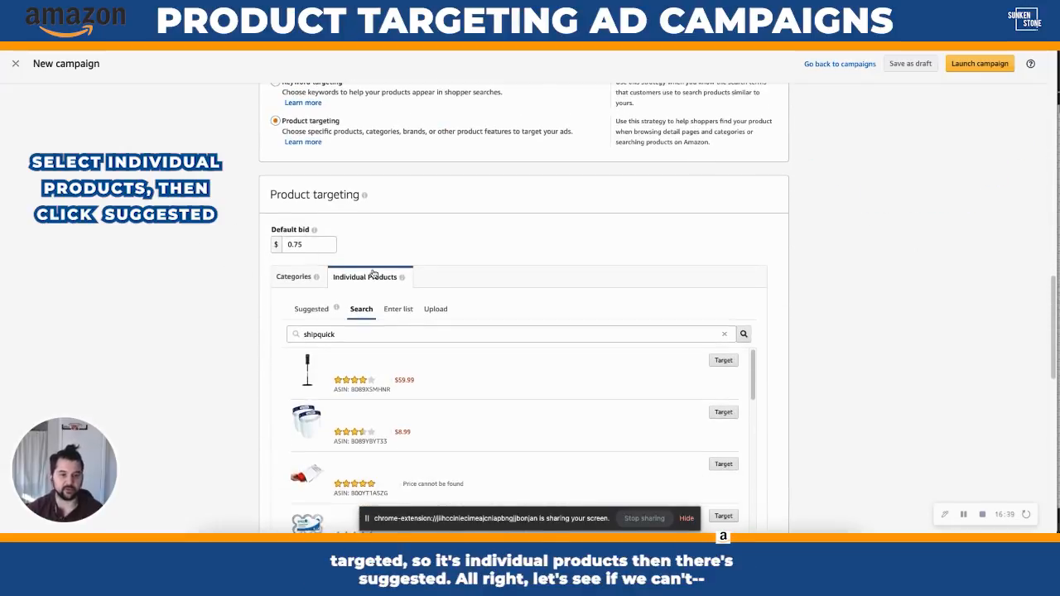
click(306, 306)
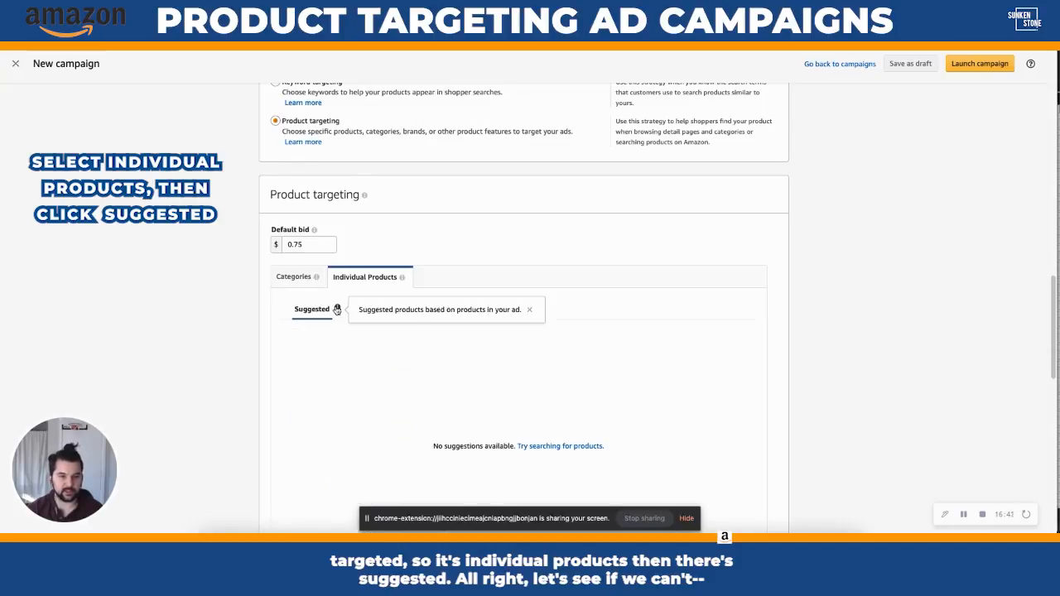
scroll(810, 262, down, 1)
- Add the 12-pack and 6-pack tape listings, SKUs SQ-CCPT-12pk and SQ-CCPT-6pk, to the advertised products
scroll(811, 260, up, 10)
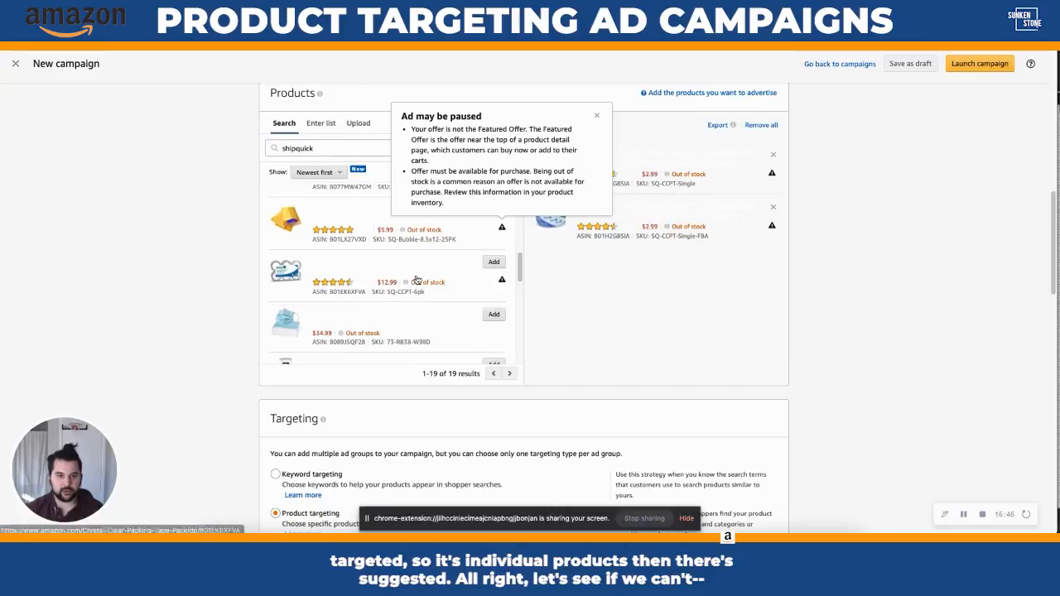
scroll(460, 262, down, 5)
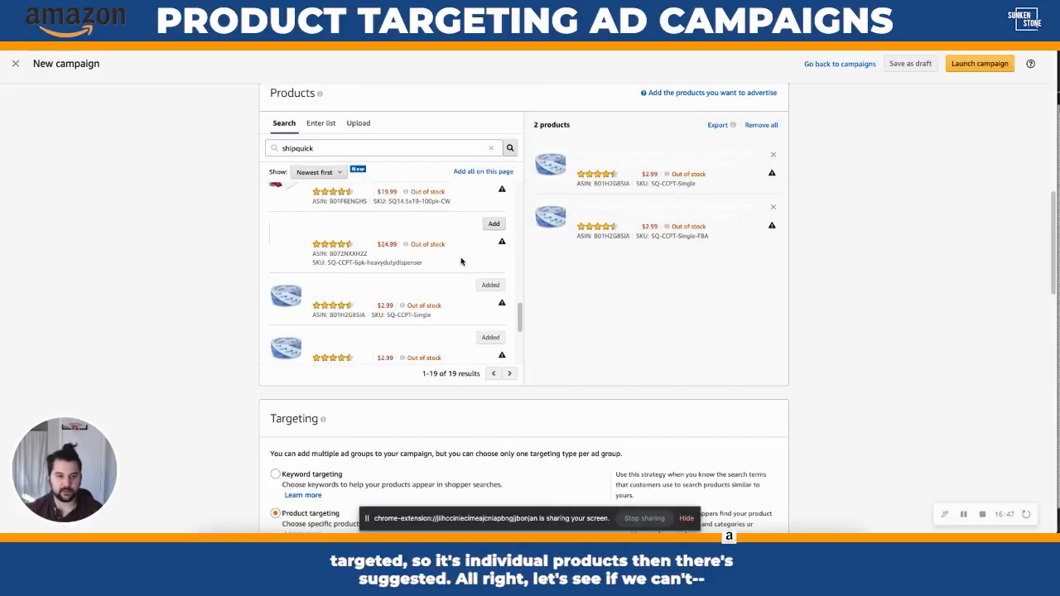
scroll(460, 262, down, 3)
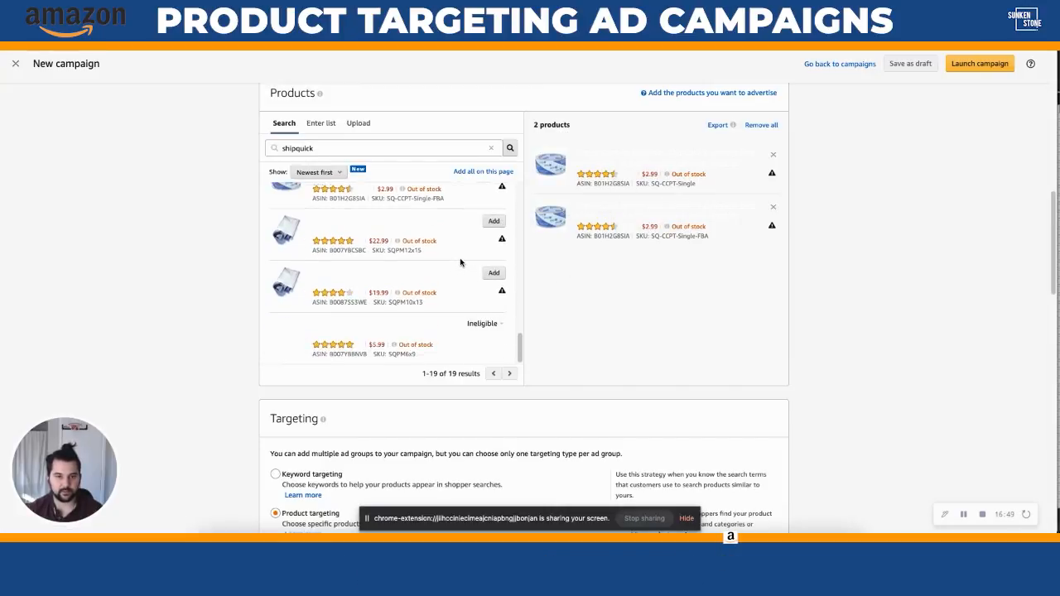
scroll(460, 264, up, 3)
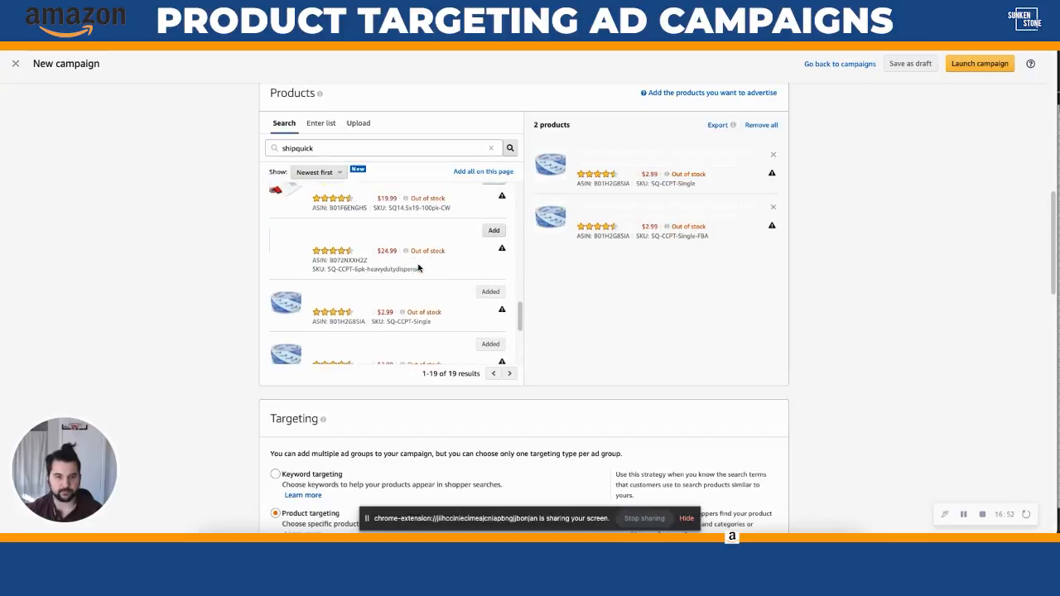
scroll(465, 280, up, 3)
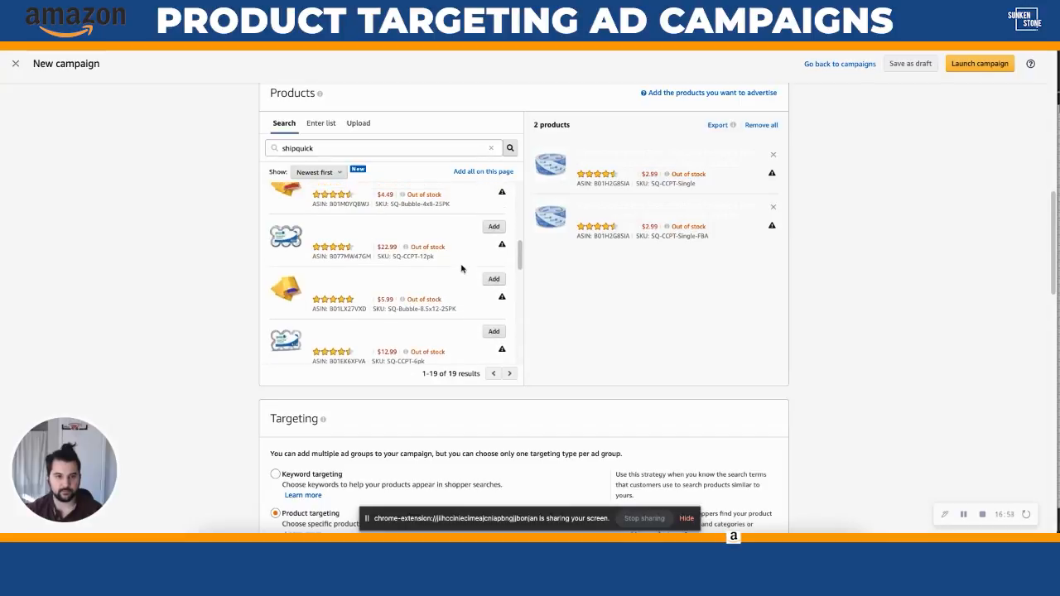
click(493, 226)
click(494, 332)
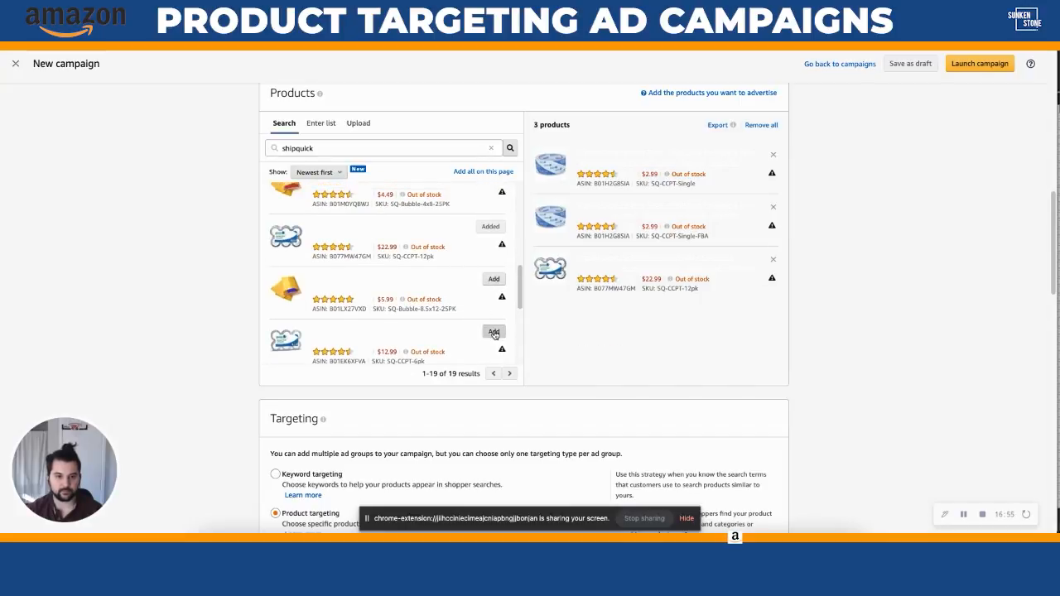
scroll(682, 268, down, 1)
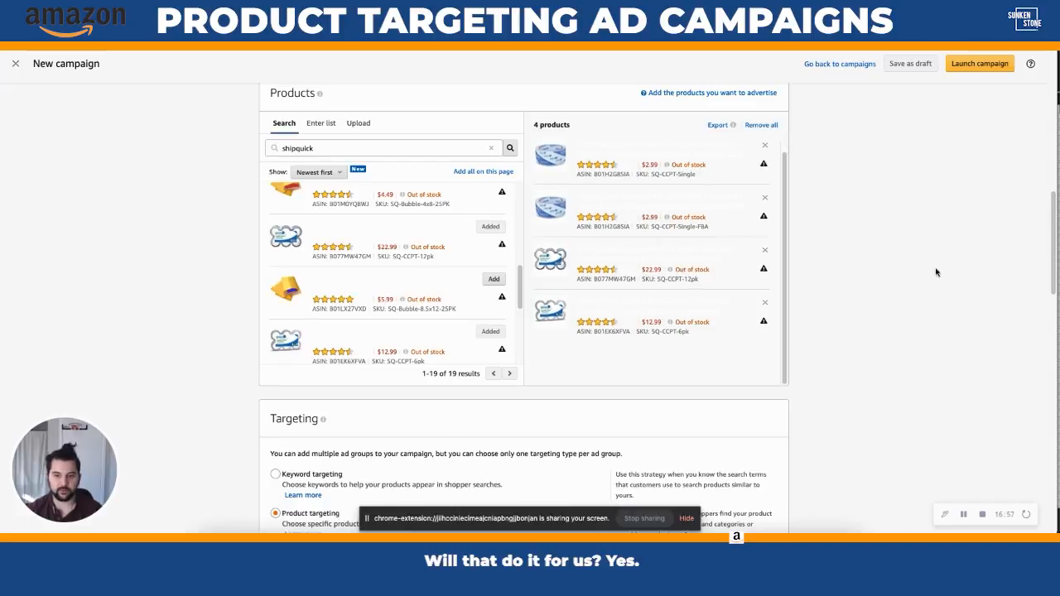
- Target all of the suggested individual products for the ad group
scroll(899, 300, down, 10)
scroll(899, 301, up, 2)
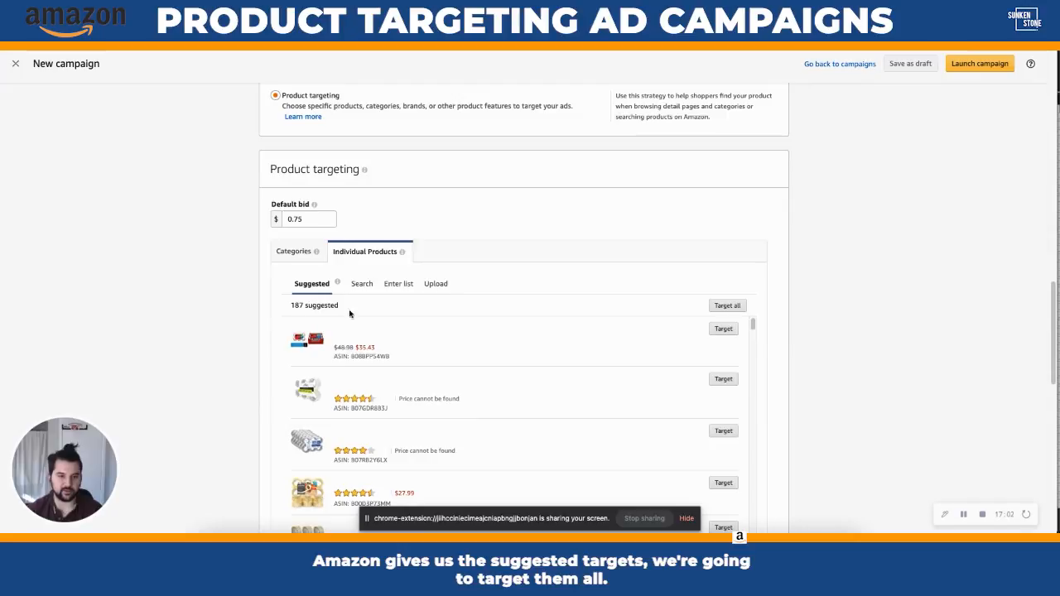
click(729, 306)
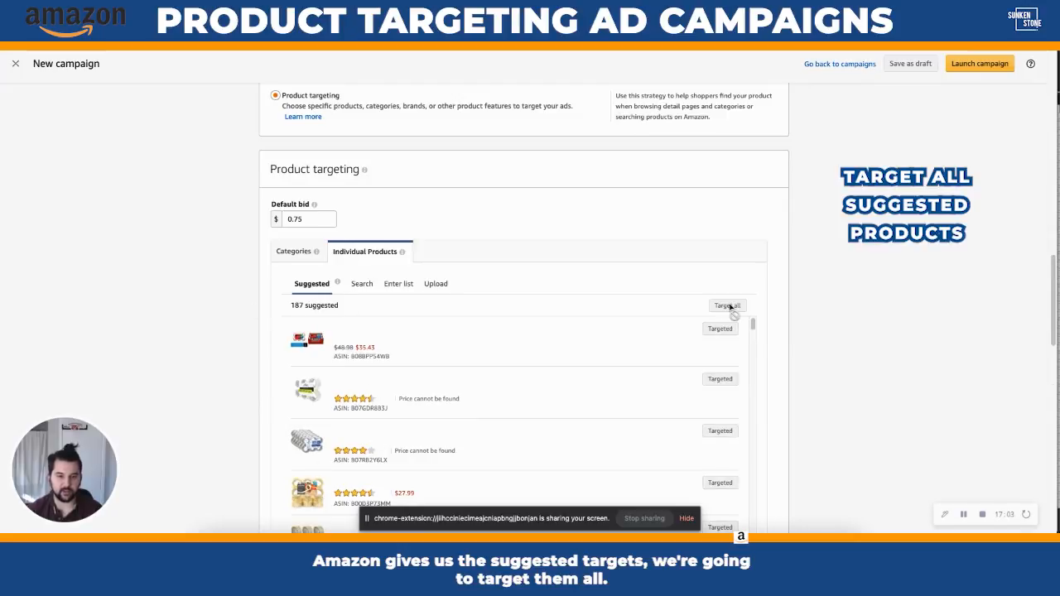
scroll(260, 268, down, 1)
scroll(208, 290, up, 1)
- Examine the default bid and its explanation, and compare the suggested bids with the bids in the targeted products list
click(302, 209)
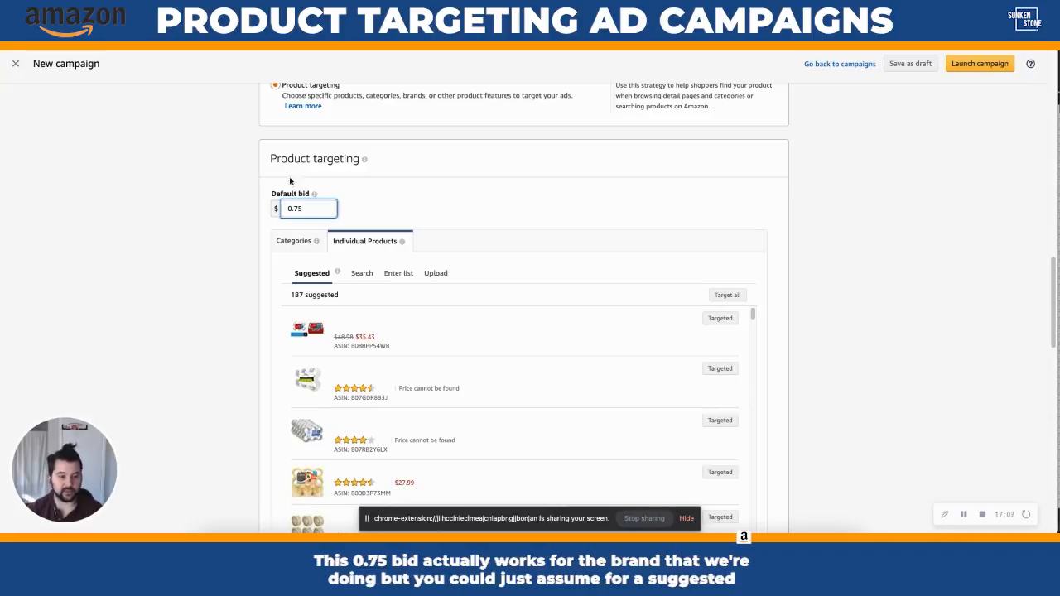
mouse_move(327, 186)
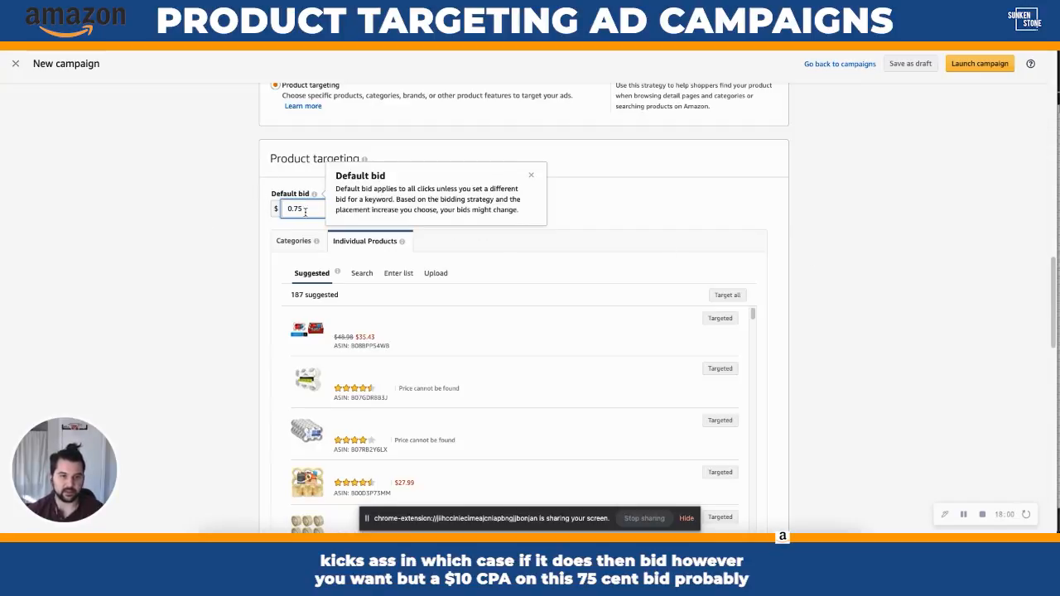
scroll(853, 288, down, 1)
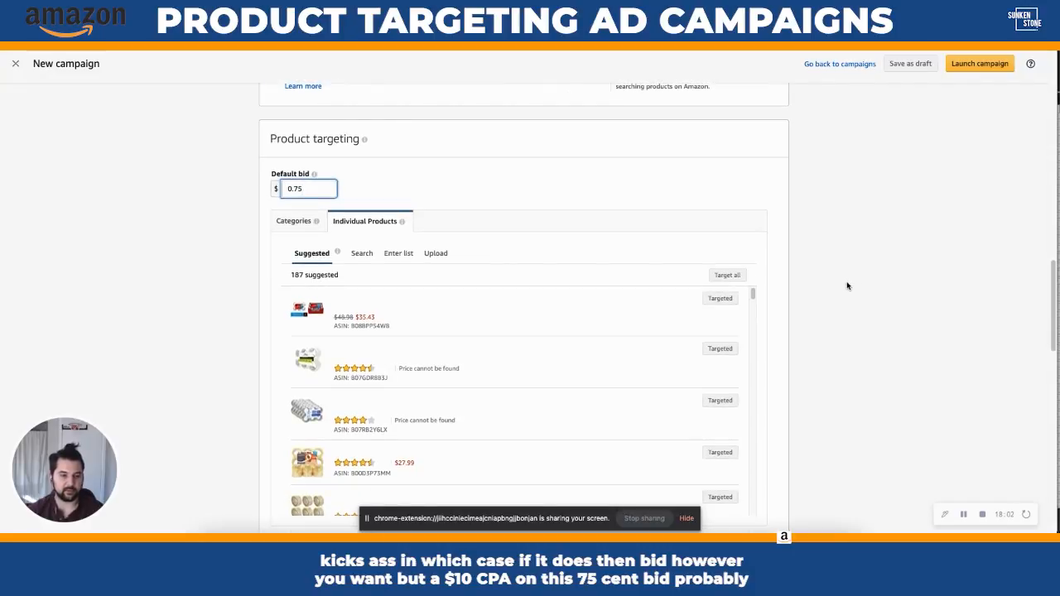
scroll(853, 284, down, 2)
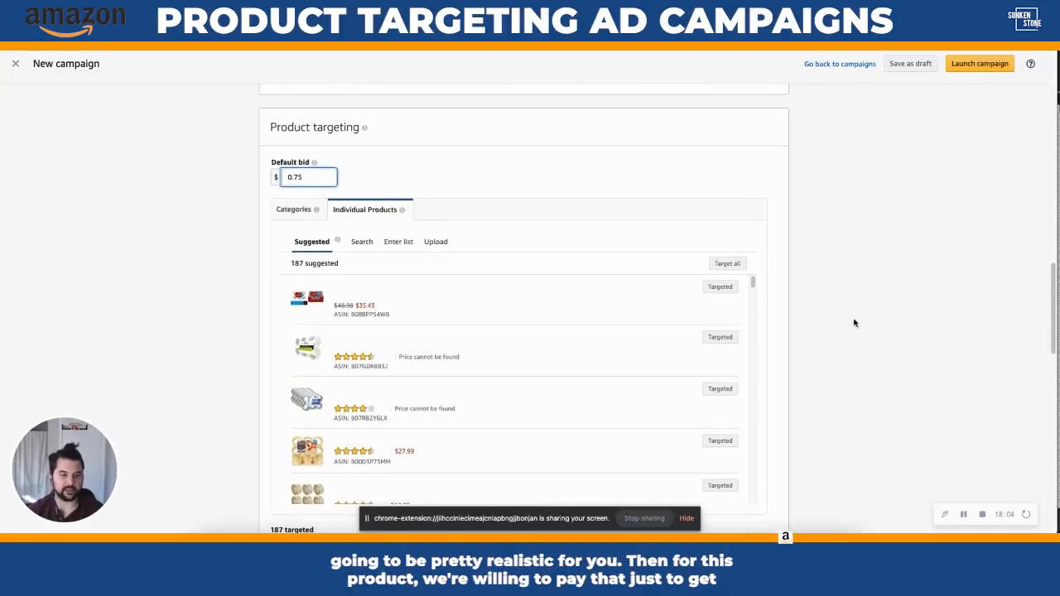
scroll(861, 311, down, 5)
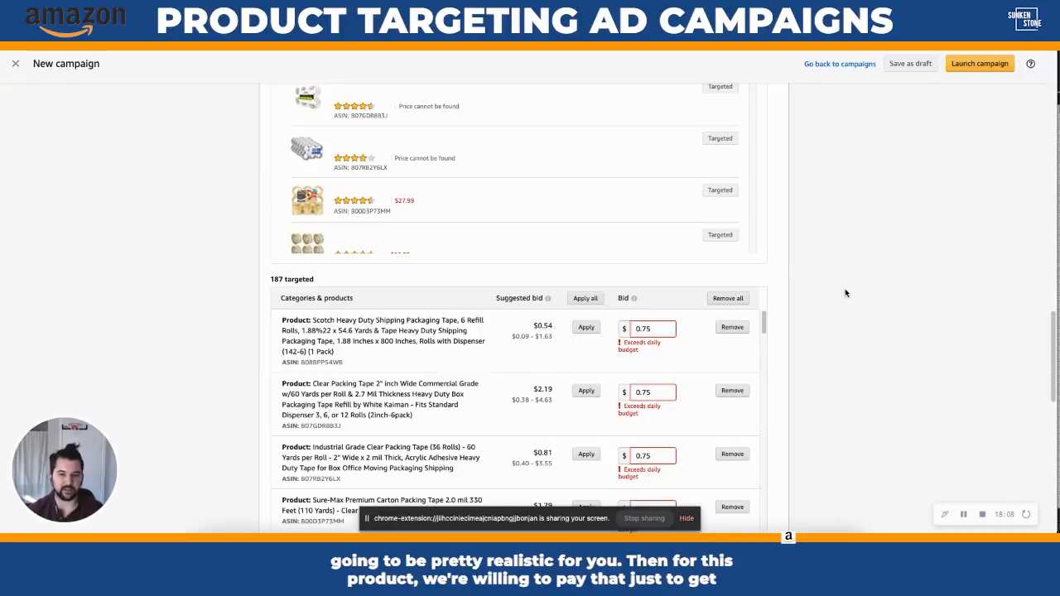
scroll(843, 292, down, 2)
- Fill in the daily budget in the campaign settings
scroll(195, 313, up, 15)
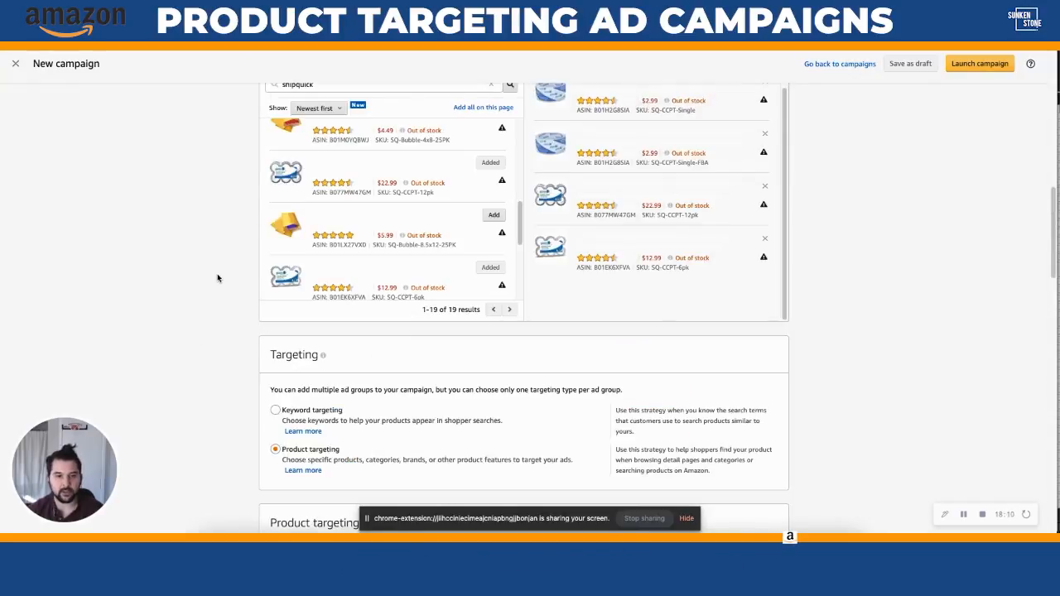
click(300, 309)
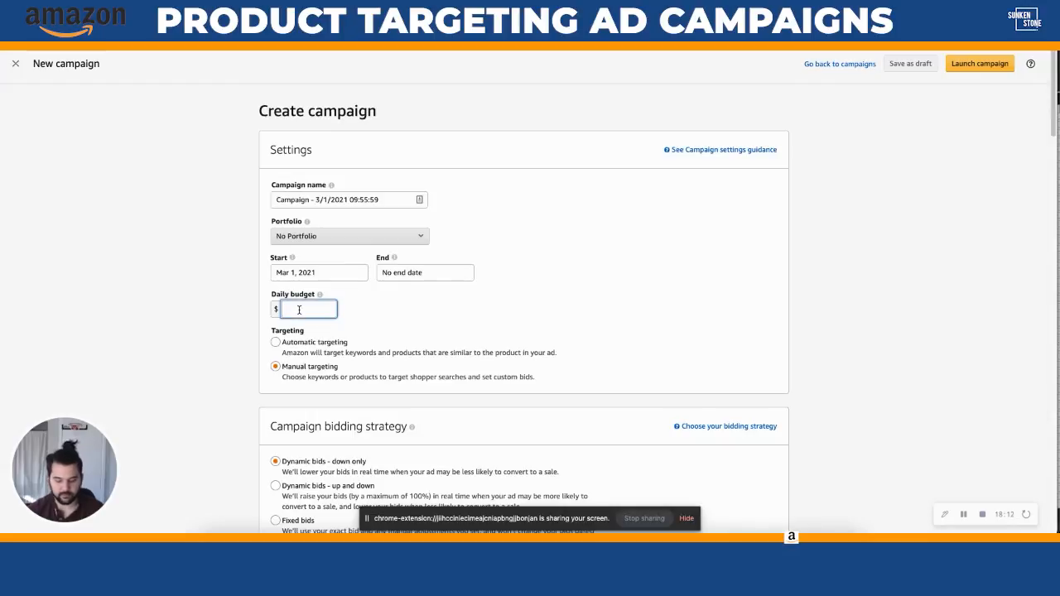
click(234, 313)
- Review the targeted products' bids, the negative targeting section and the launch options at the end of the campaign form
scroll(233, 315, down, 15)
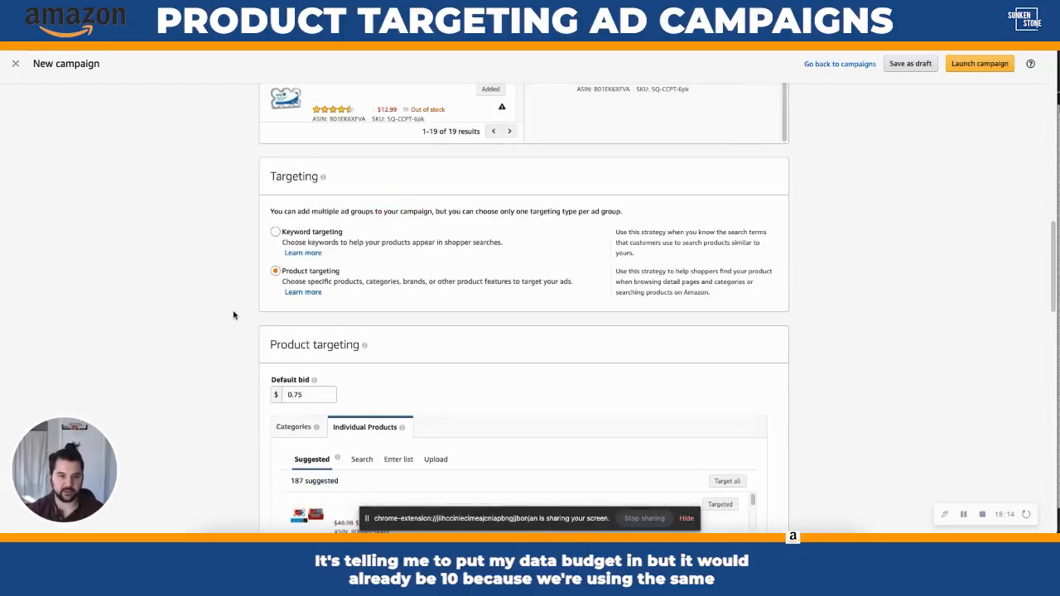
scroll(233, 314, down, 10)
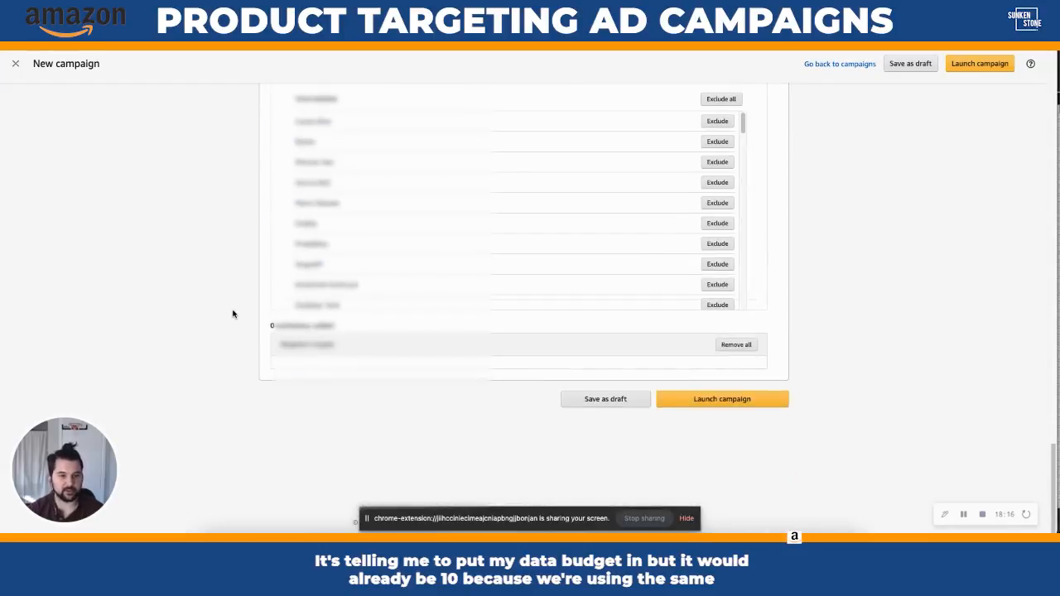
scroll(233, 313, up, 15)
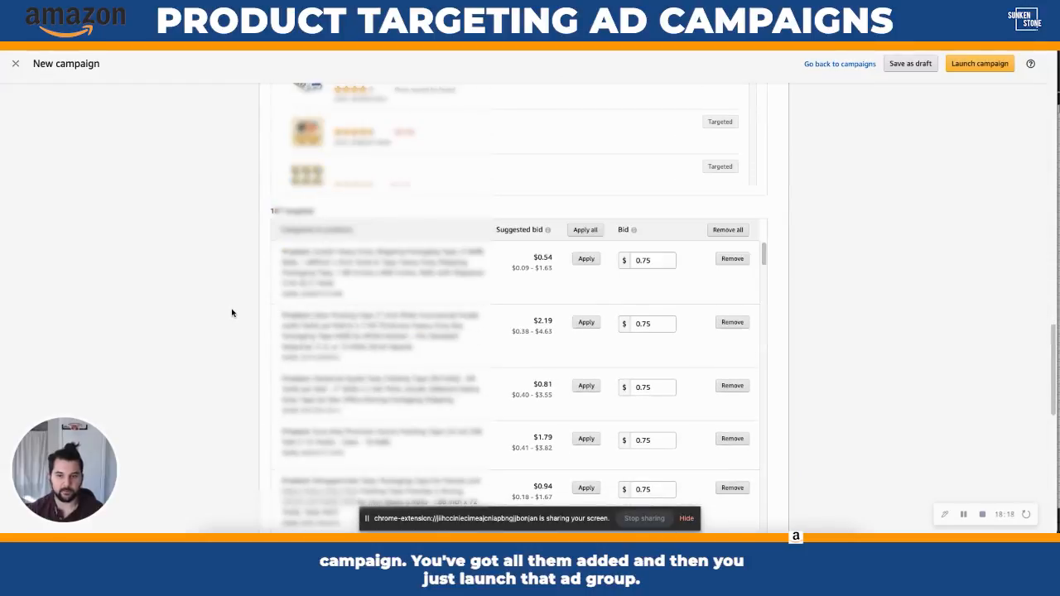
scroll(857, 329, down, 10)
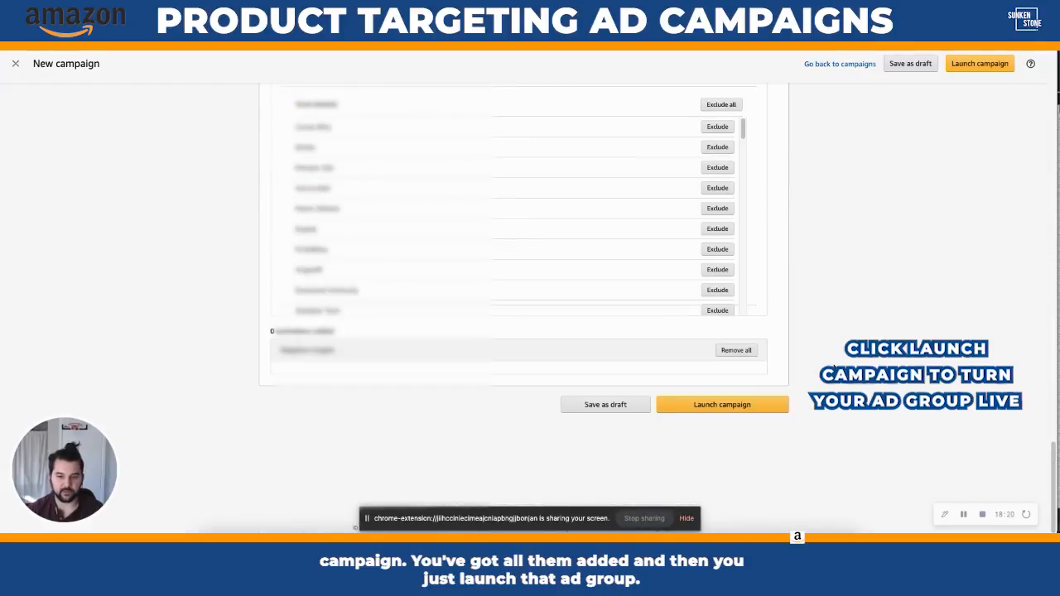
click(746, 405)
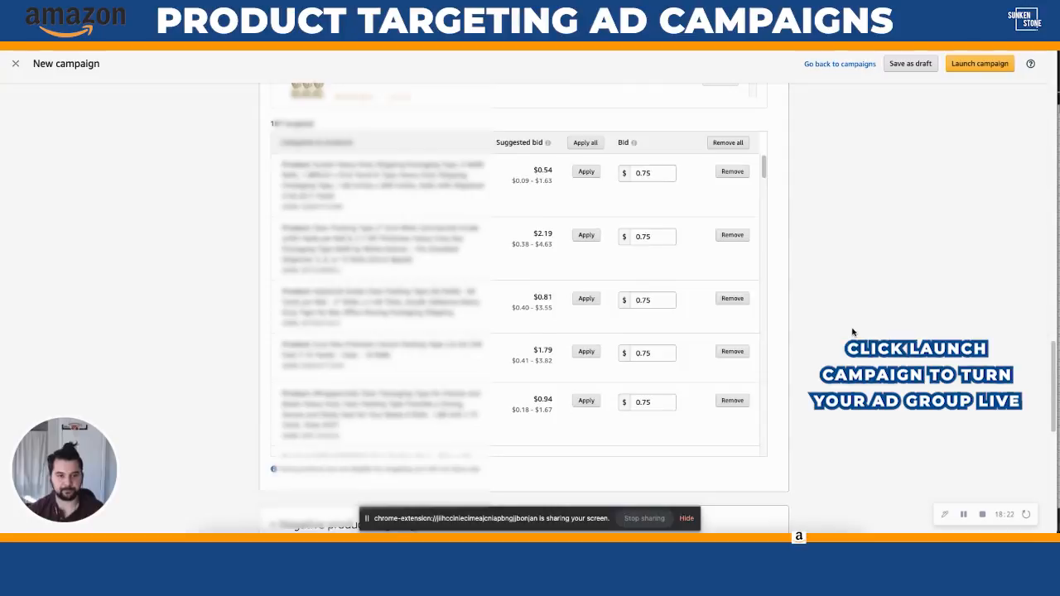
scroll(853, 331, up, 10)
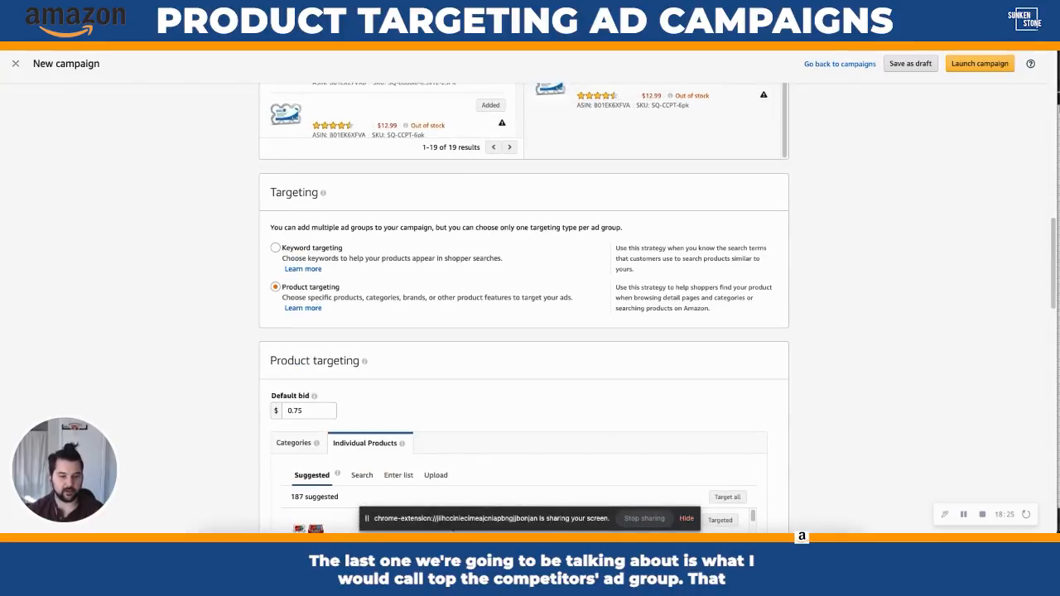
- Switch to the Sponsored Products search term report in Excel for a look, and return to the campaign's targeting settings in the browser
key(super+Tab)
click(485, 342)
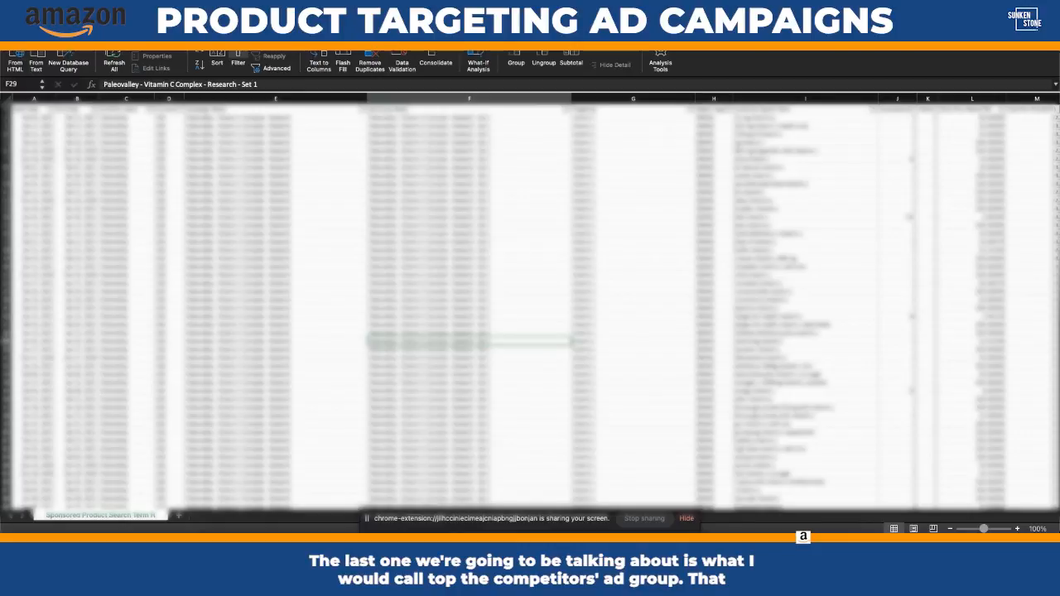
key(super+Tab)
key(super+grave)
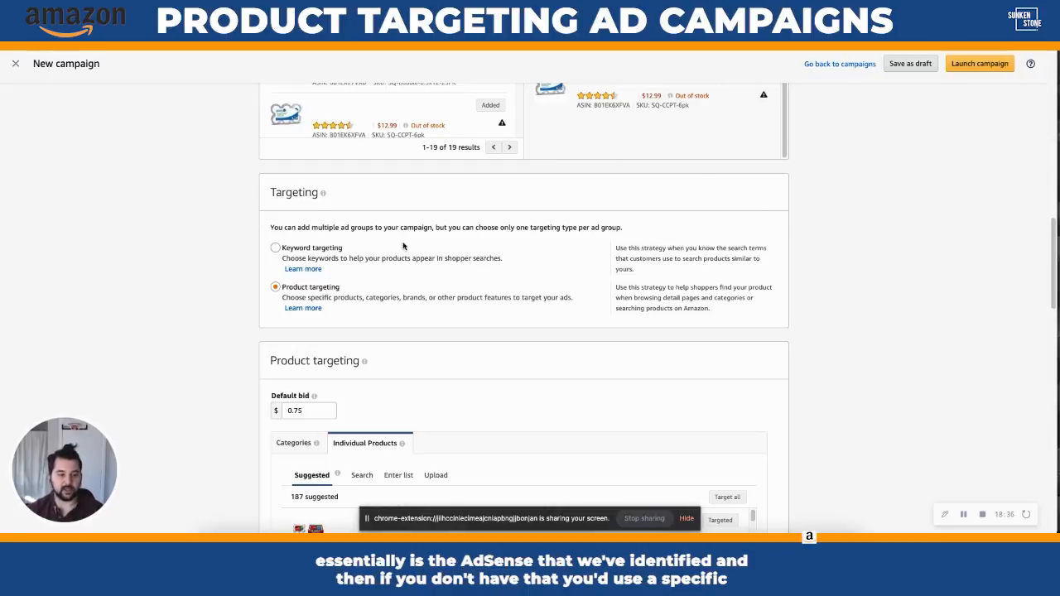
scroll(223, 275, down, 1)
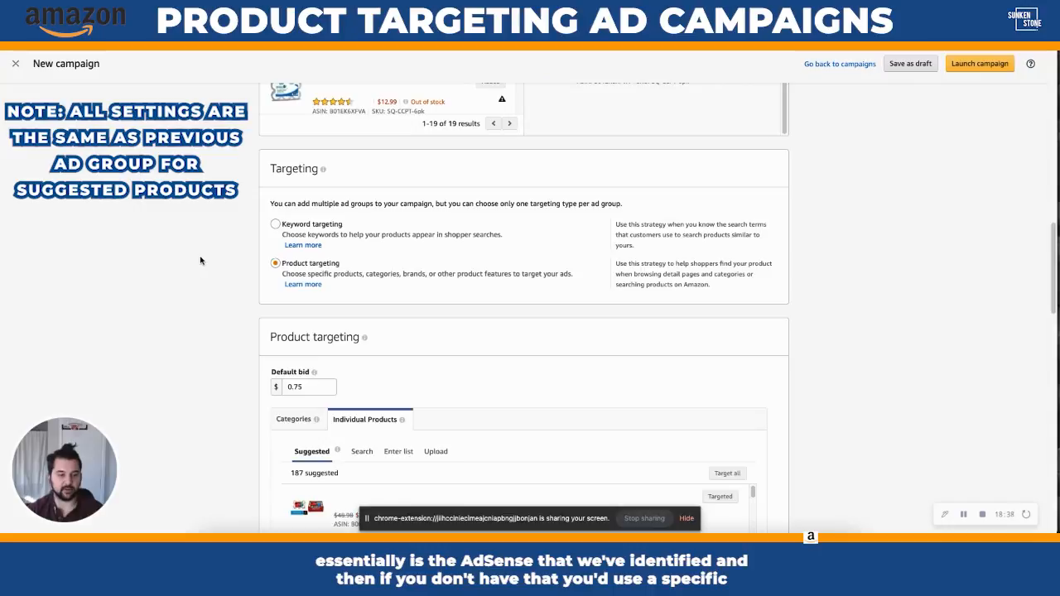
- Open the product search for individual products in the product targeting section
scroll(217, 262, down, 2)
scroll(845, 287, down, 1)
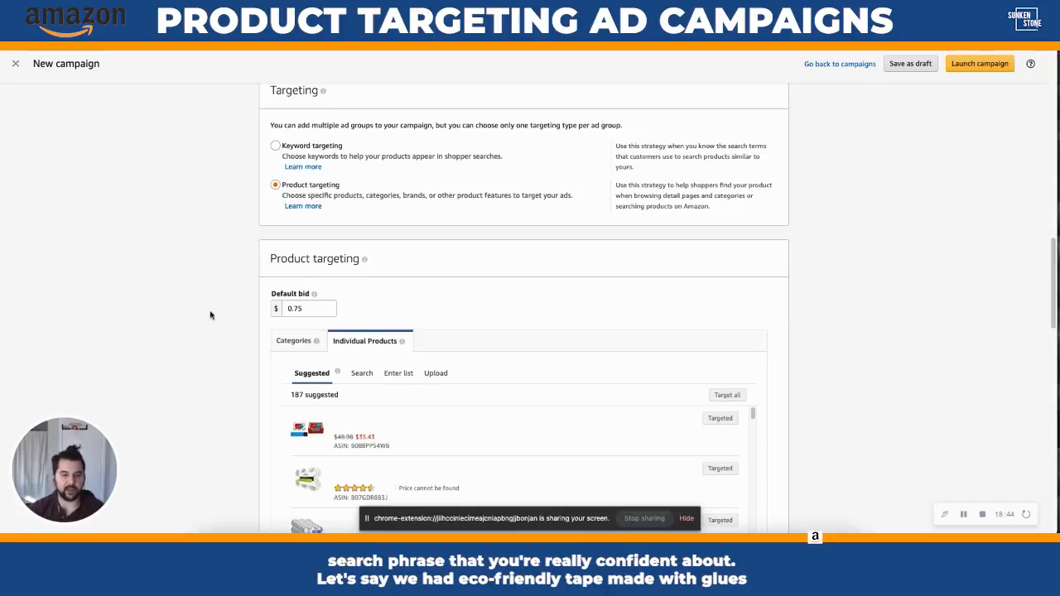
click(362, 374)
scroll(184, 311, down, 2)
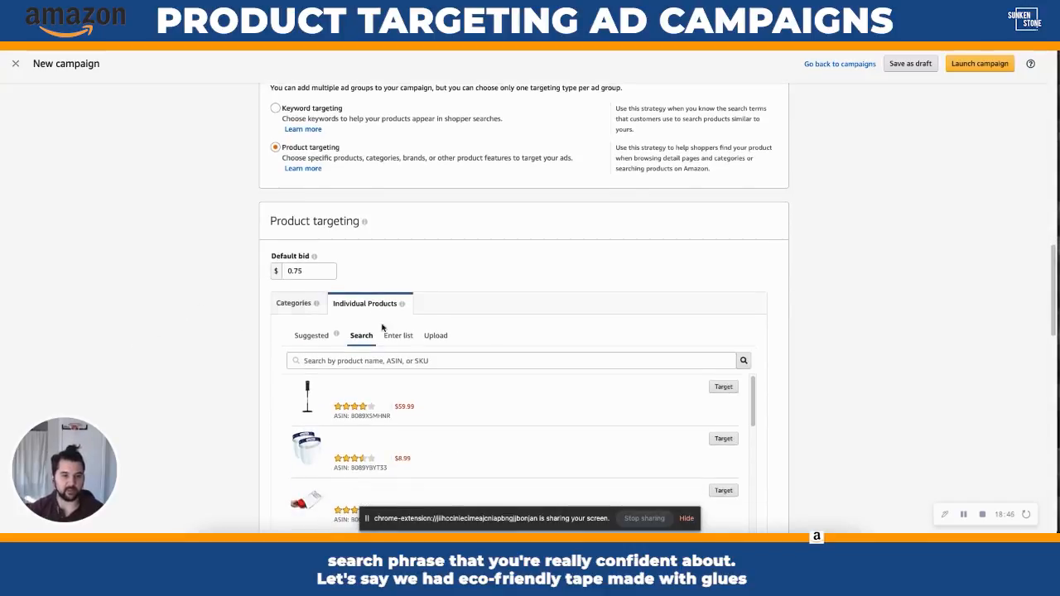
click(401, 362)
scroll(165, 294, down, 3)
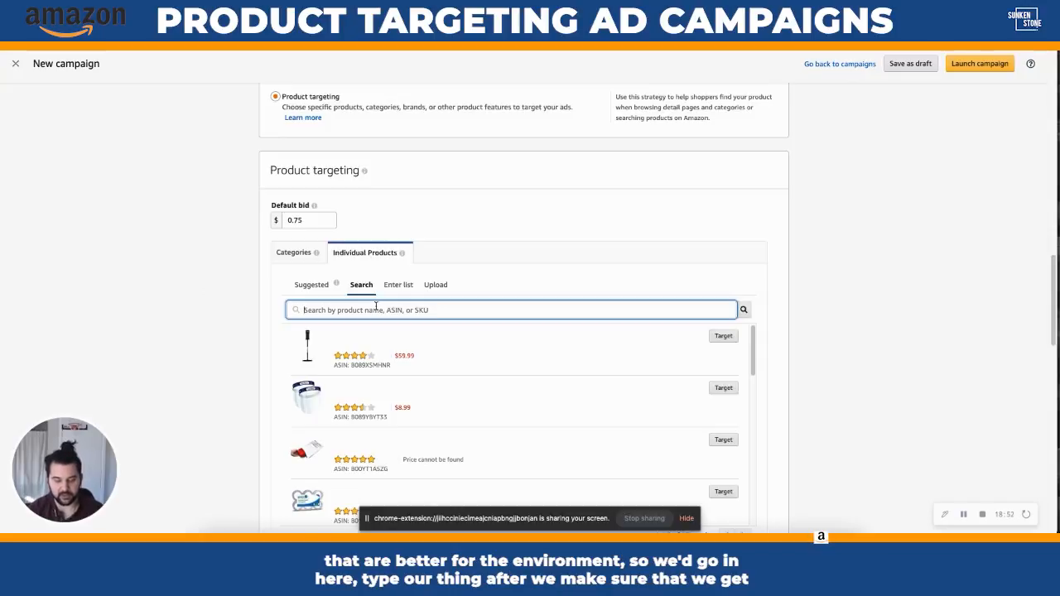
- Replace "Suggested" with "Top Competitors" at the end of the ad group name
scroll(237, 267, up, 10)
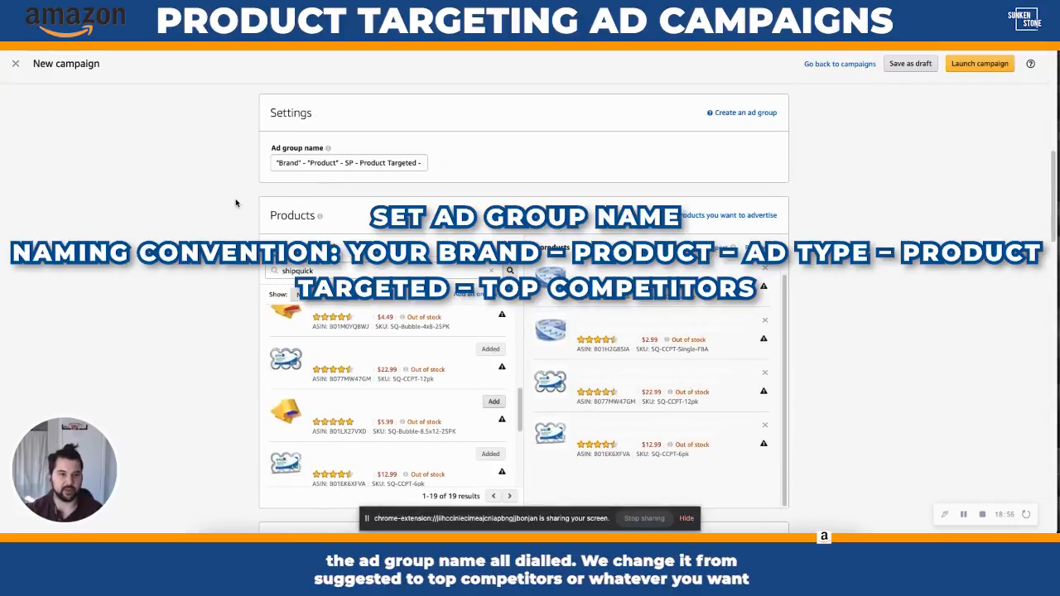
scroll(236, 203, down, 1)
drag(358, 142, 462, 142)
double_click(404, 142)
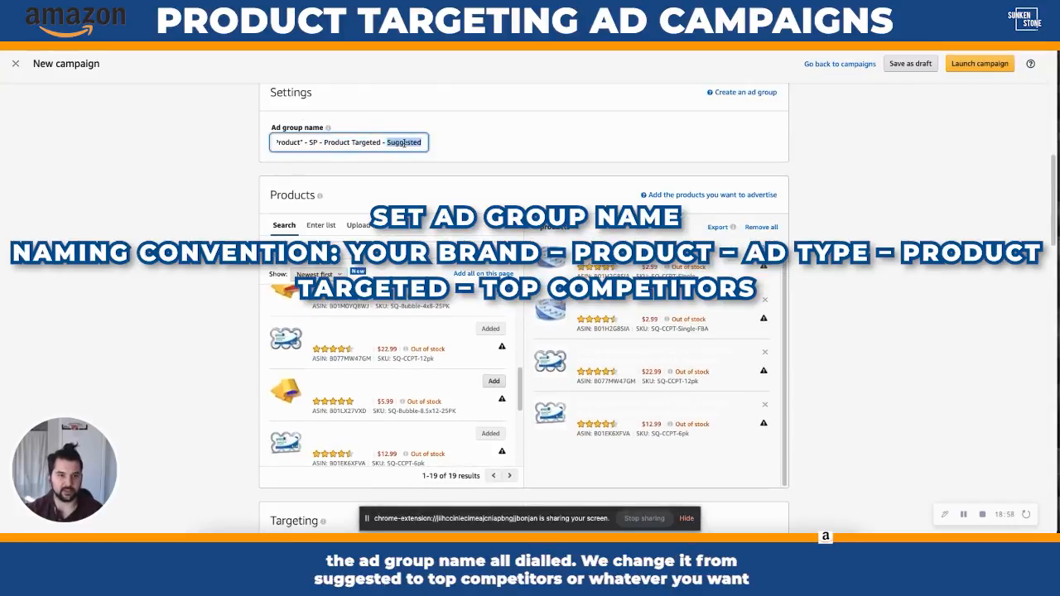
text(Top Co)
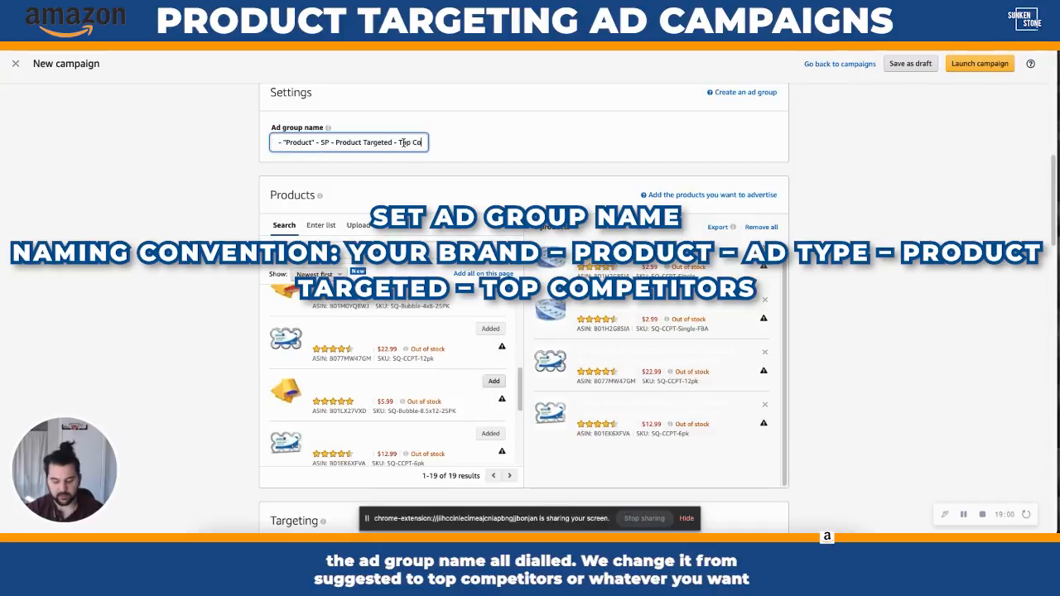
text(mpetitors)
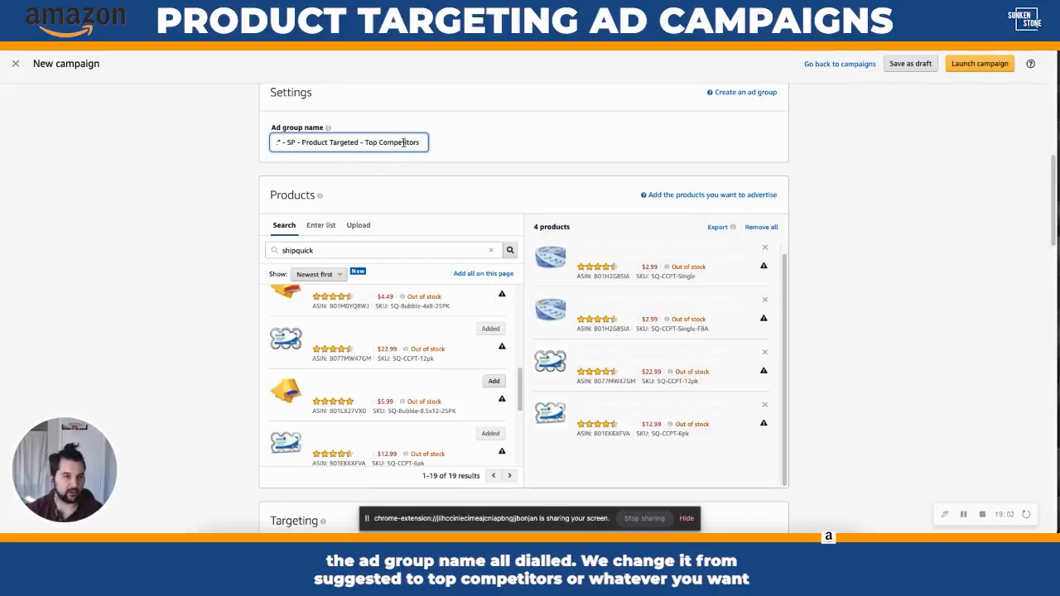
click(211, 284)
- Search the individual products to target for "eco friendly tape"
scroll(211, 283, down, 3)
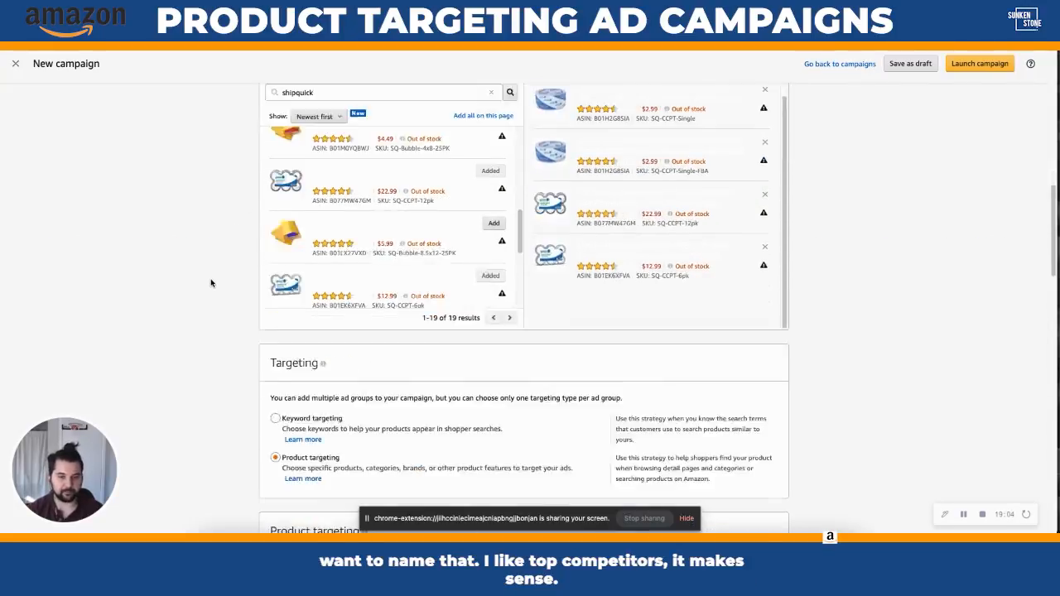
scroll(212, 284, down, 4)
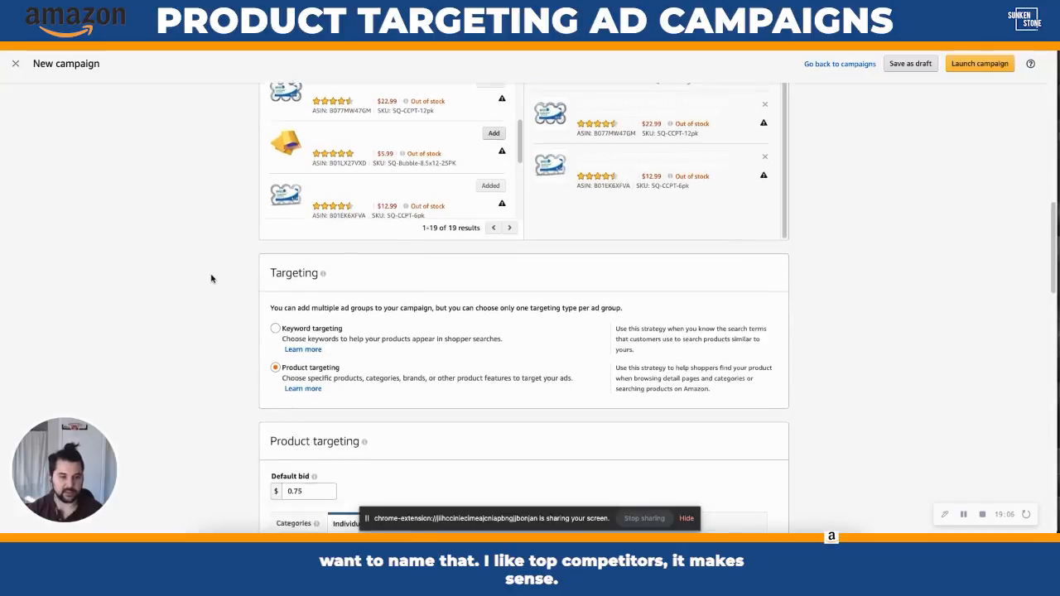
scroll(354, 291, down, 1)
click(346, 297)
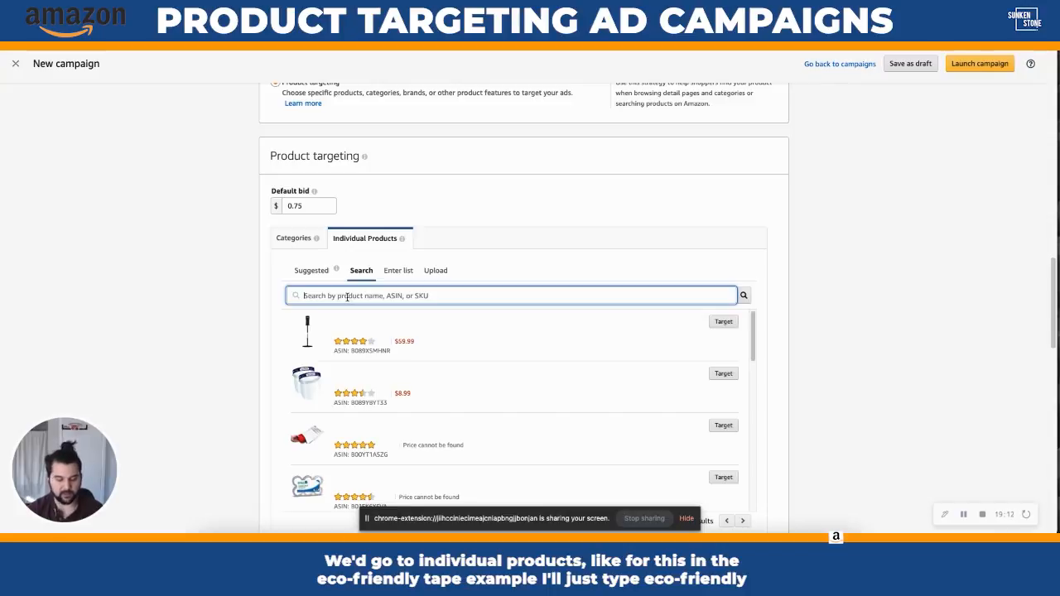
text(e)
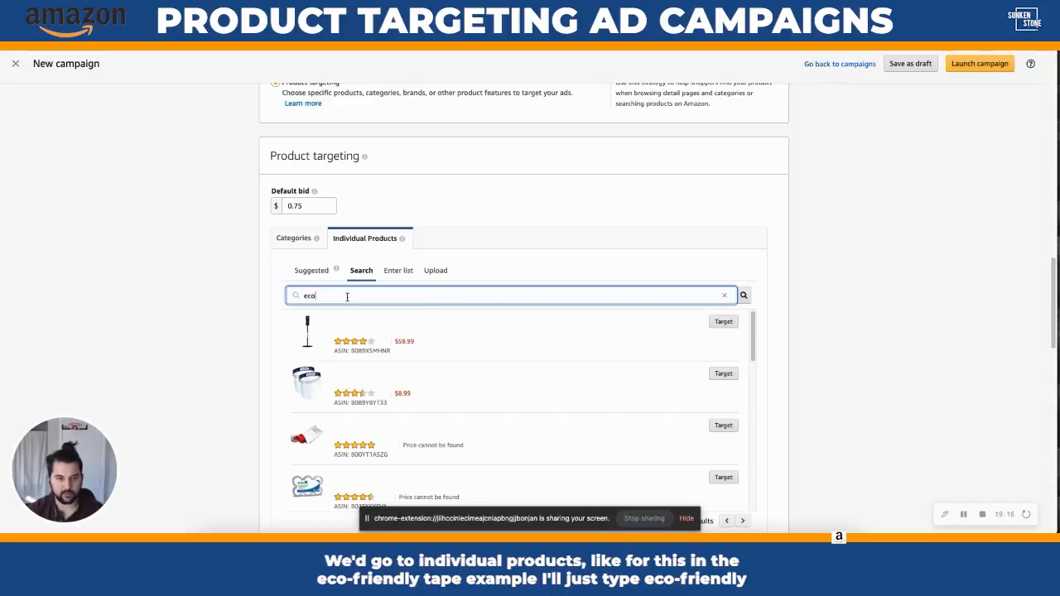
key(BackSpace)
text(ec)
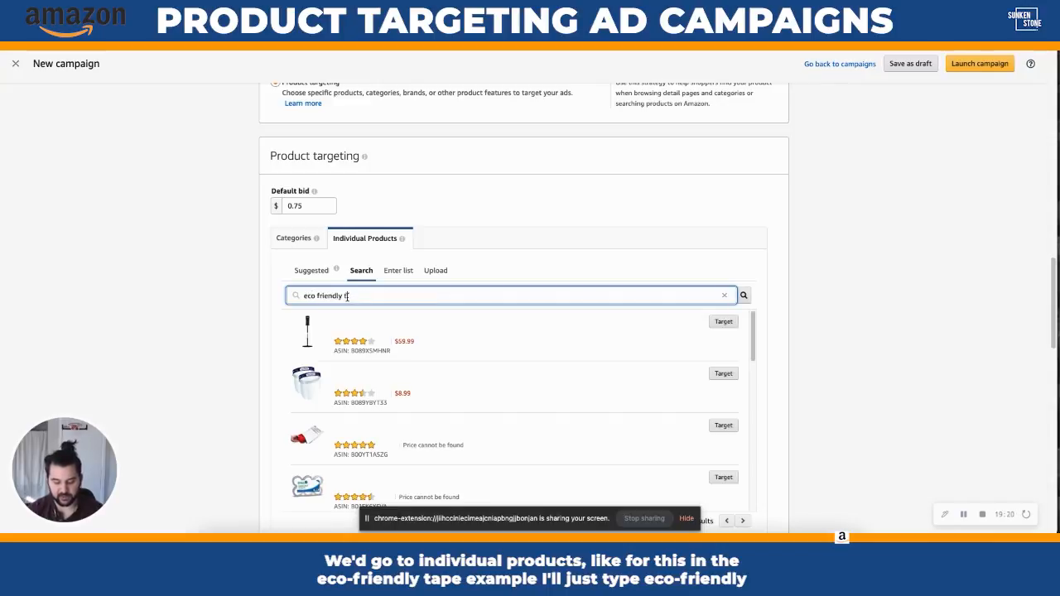
key(Return)
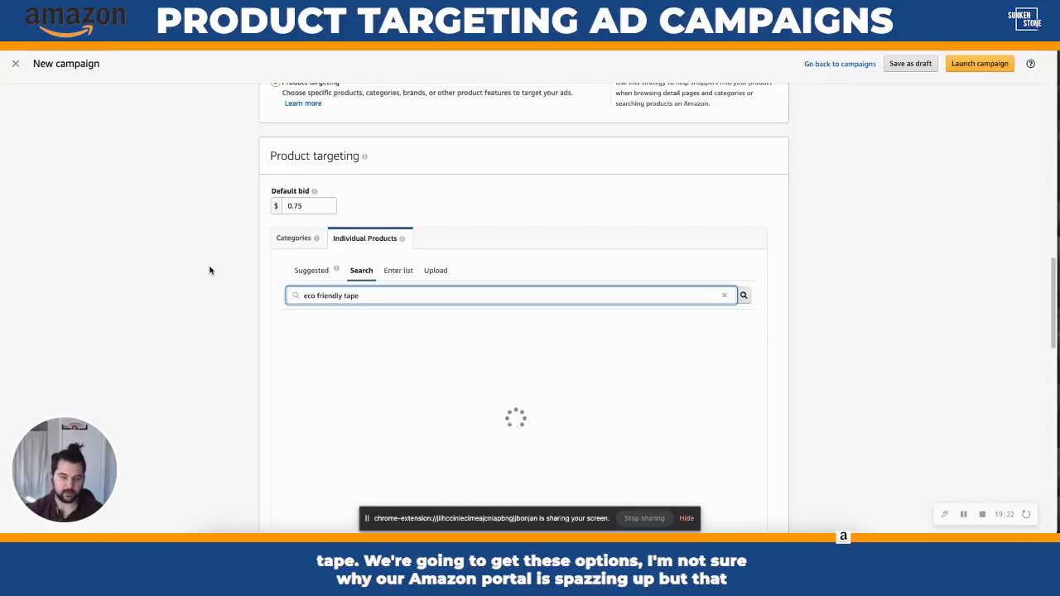
- Look through the eco friendly tape results and compare the products, ratings and prices for possible targets
scroll(879, 254, down, 1)
scroll(457, 315, down, 2)
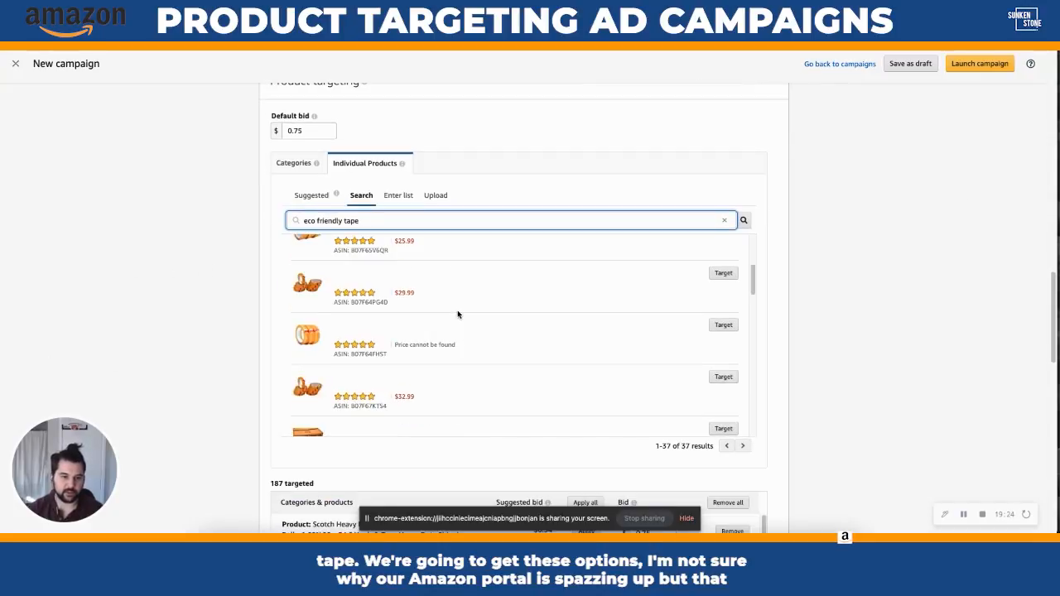
scroll(400, 344, down, 1)
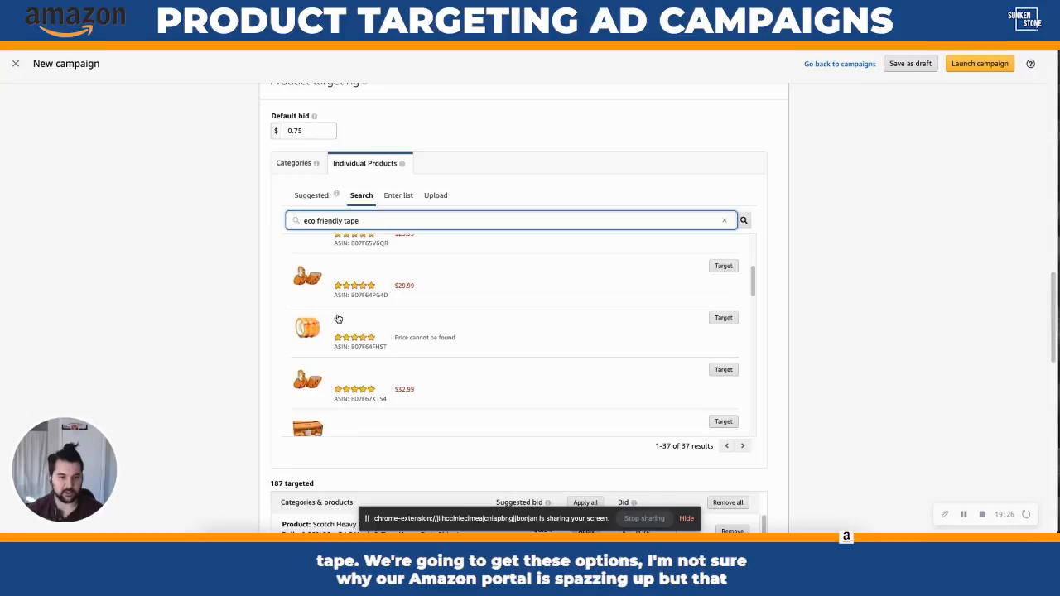
scroll(518, 341, down, 1)
scroll(518, 341, down, 4)
scroll(518, 341, up, 9)
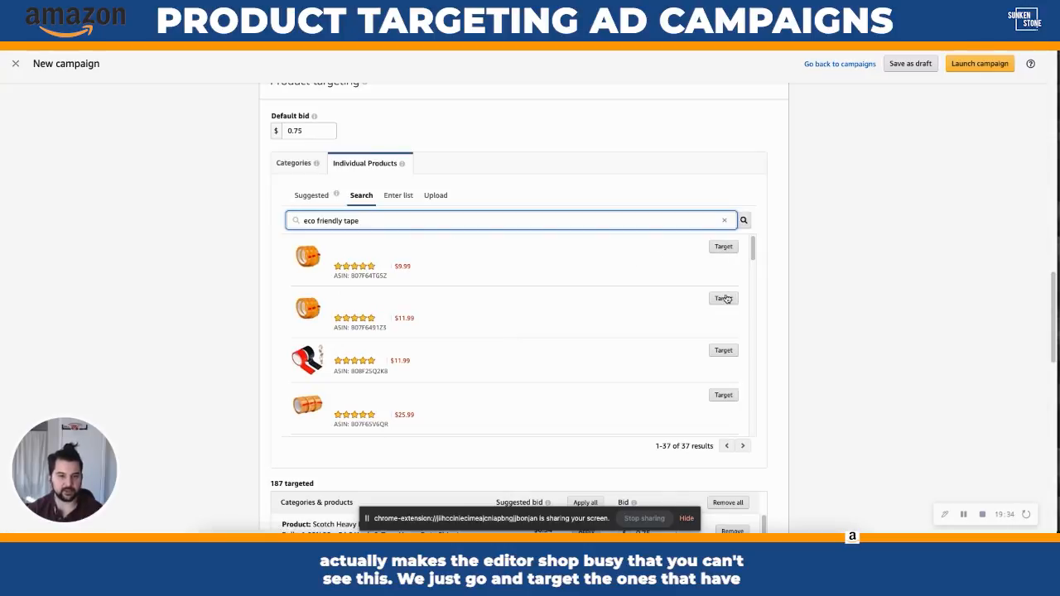
scroll(697, 373, down, 1)
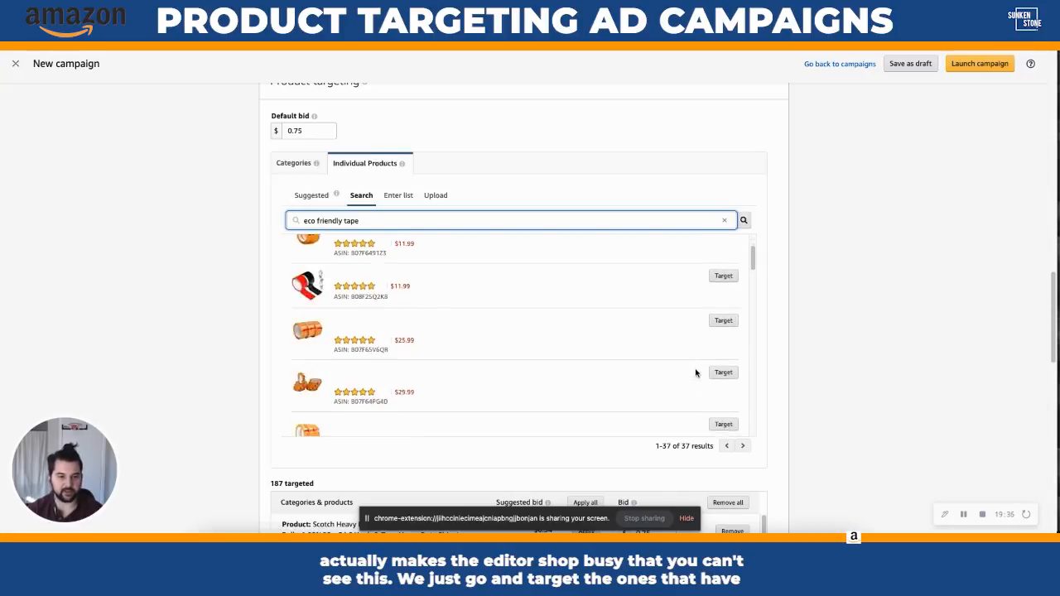
scroll(695, 373, down, 1)
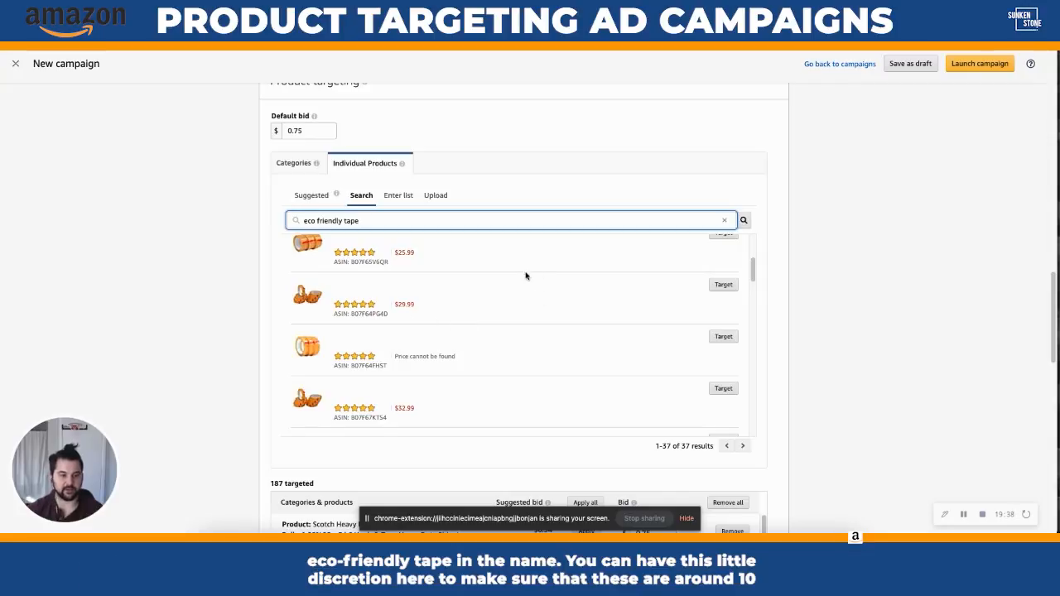
scroll(506, 284, down, 1)
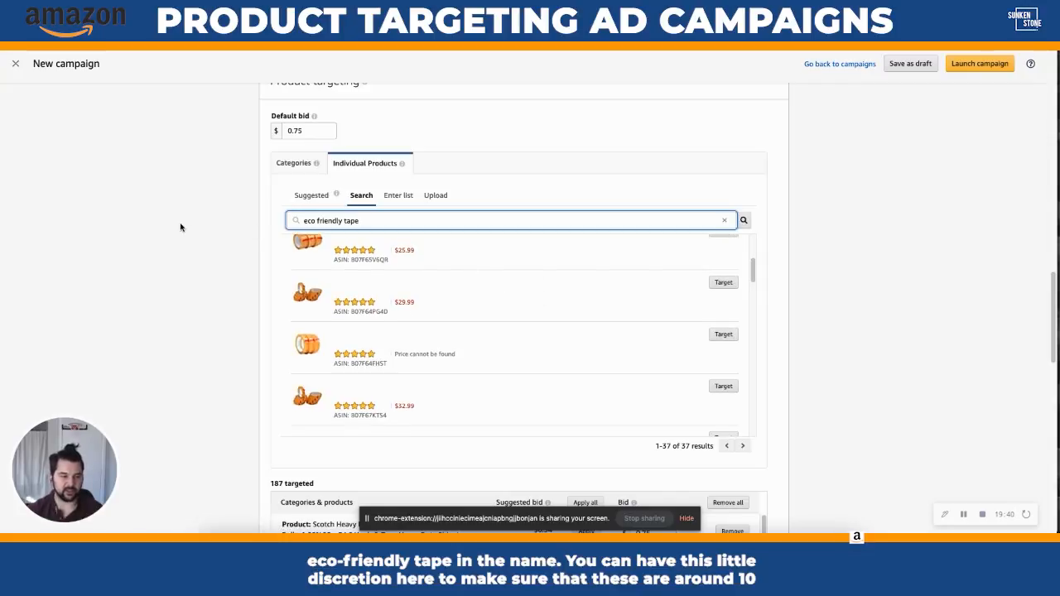
- Set the default bid for product targeting to $1.00
scroll(199, 230, up, 1)
click(314, 162)
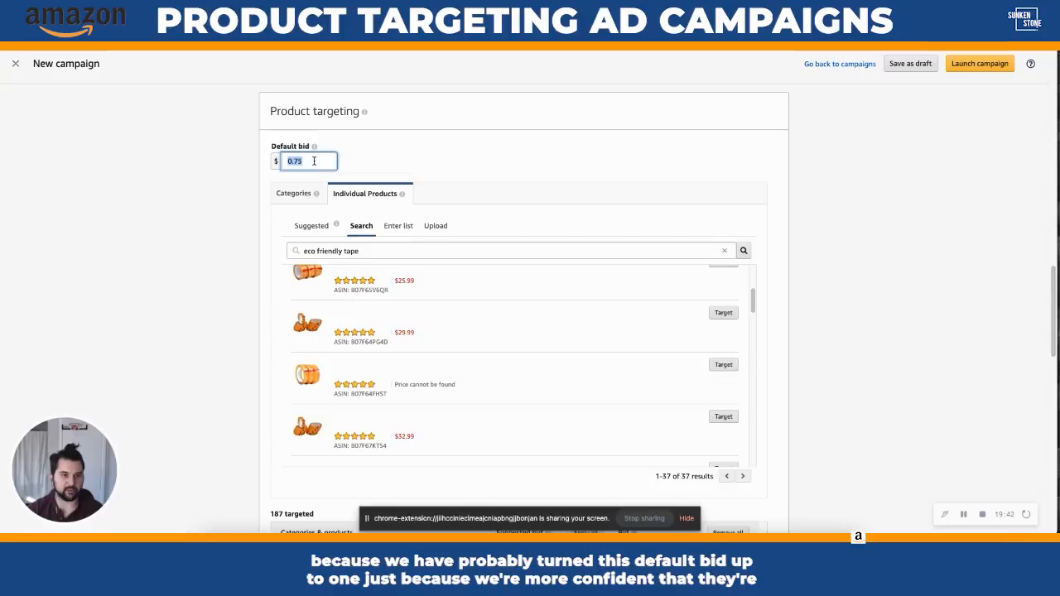
double_click(314, 162)
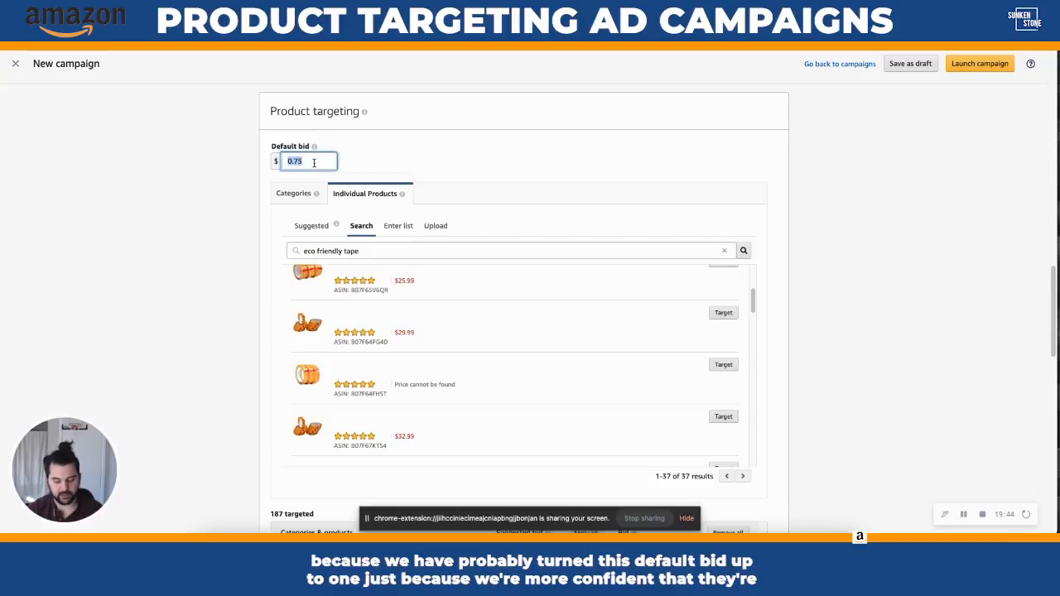
text(1)
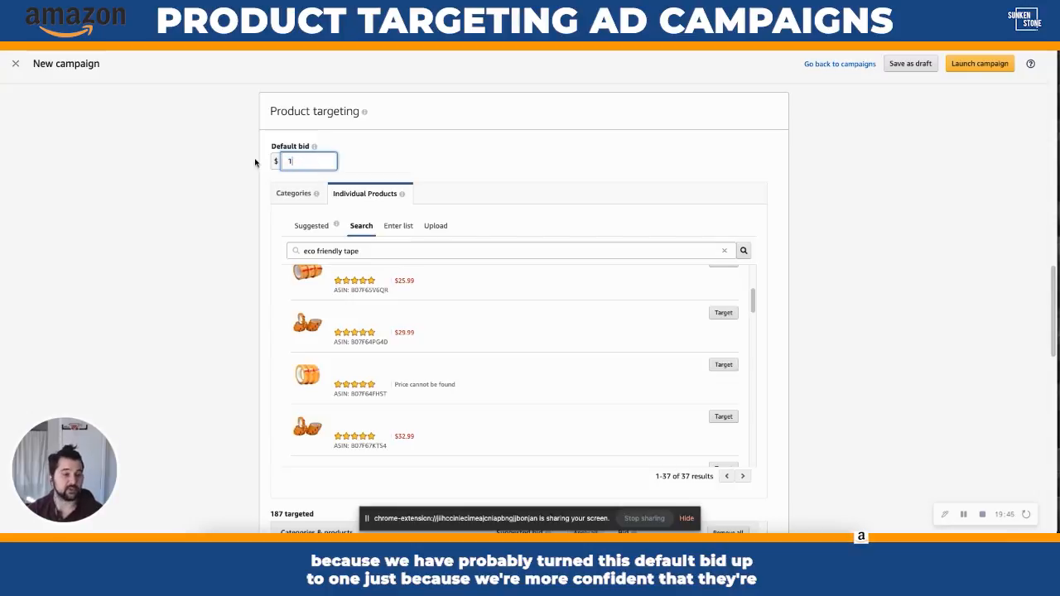
click(159, 238)
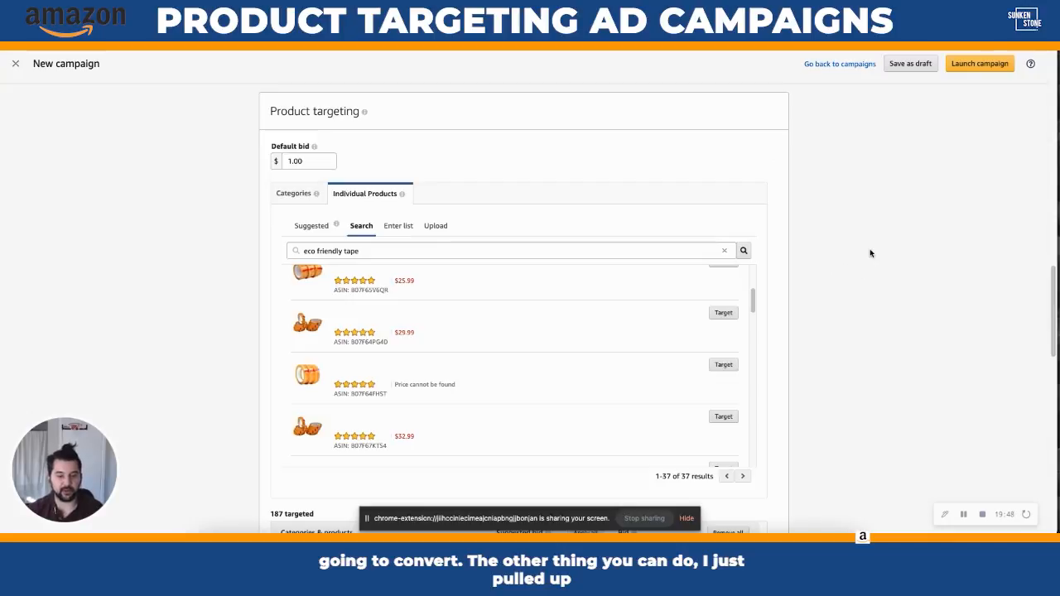
- Switch to the search term report in Excel and filter the customer search terms with a Begins With condition that isolates ASINs
key(super+Tab)
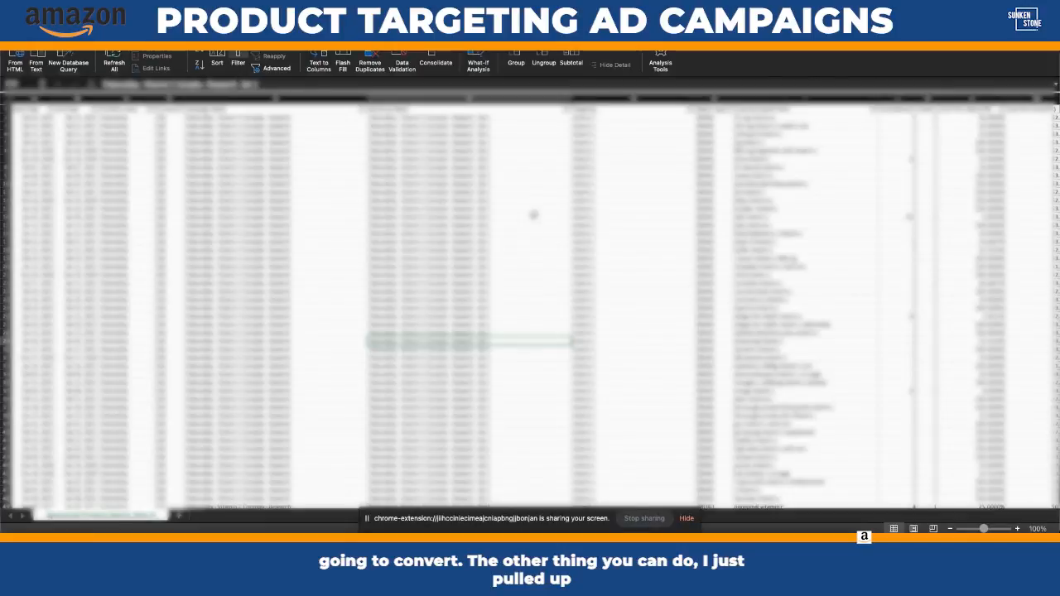
click(534, 214)
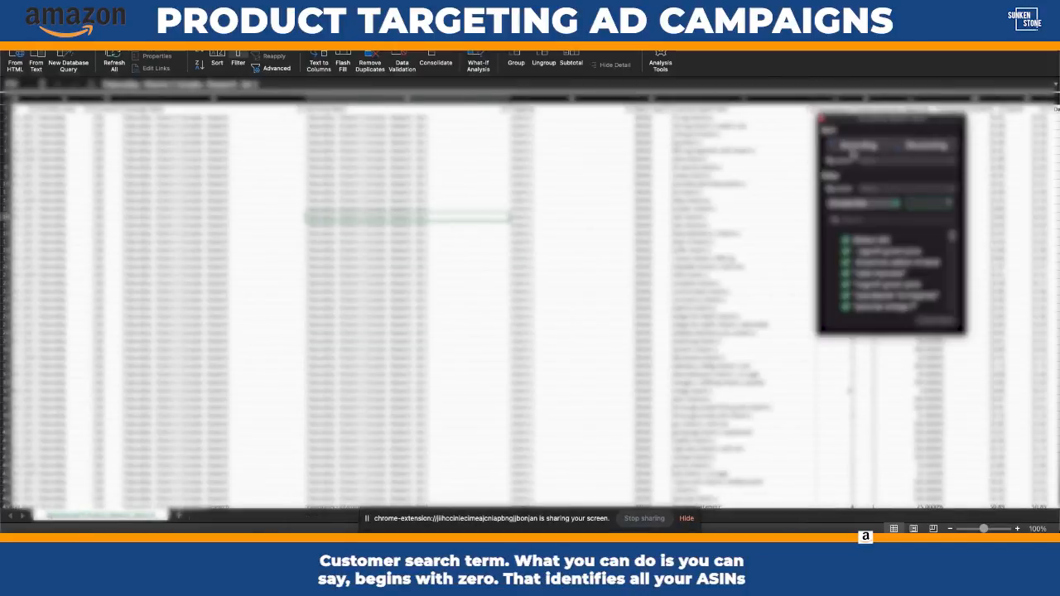
click(861, 201)
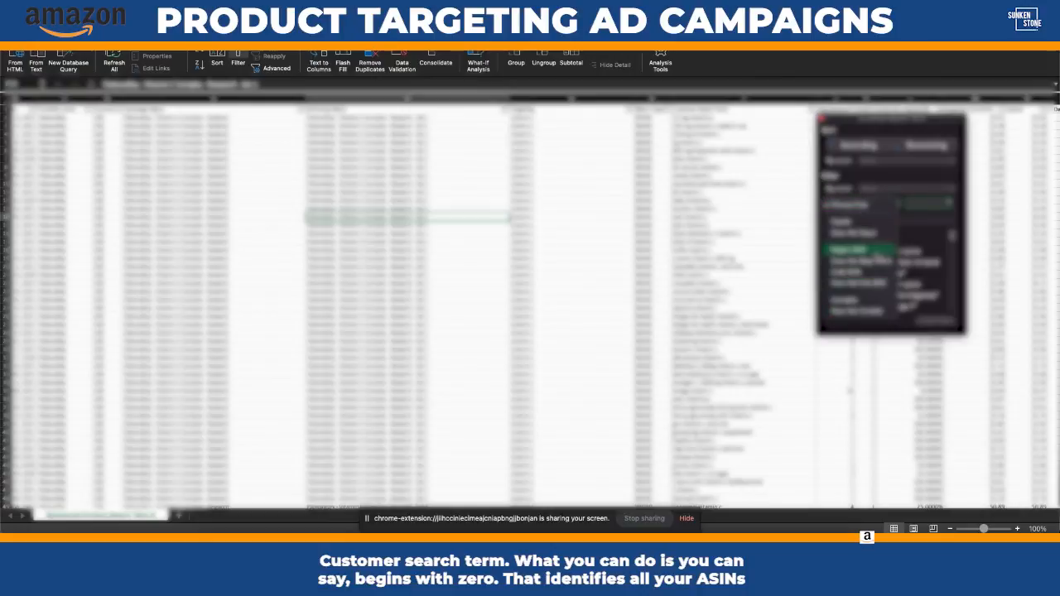
click(874, 250)
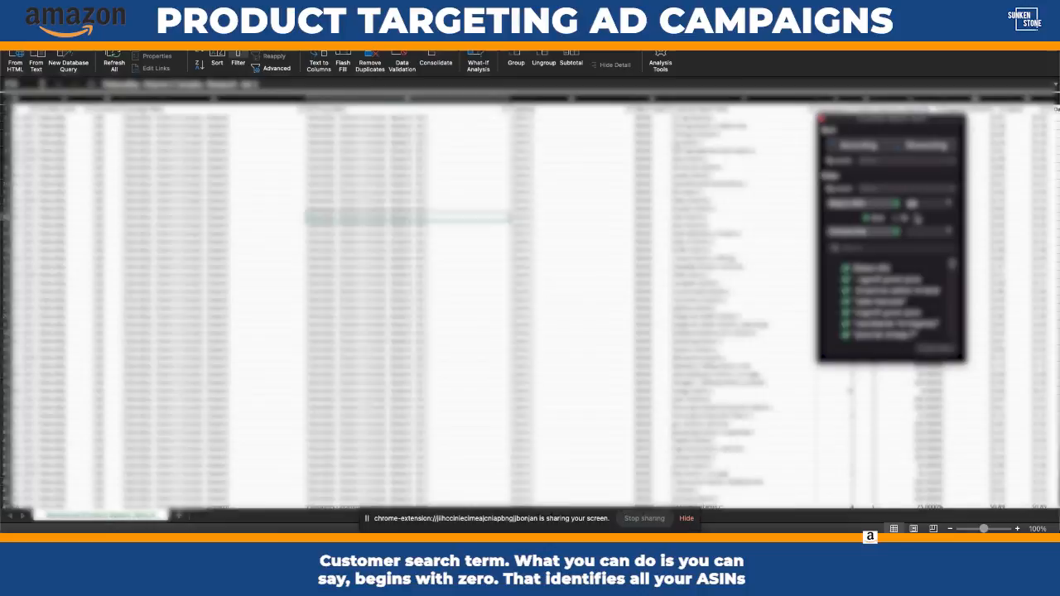
click(736, 209)
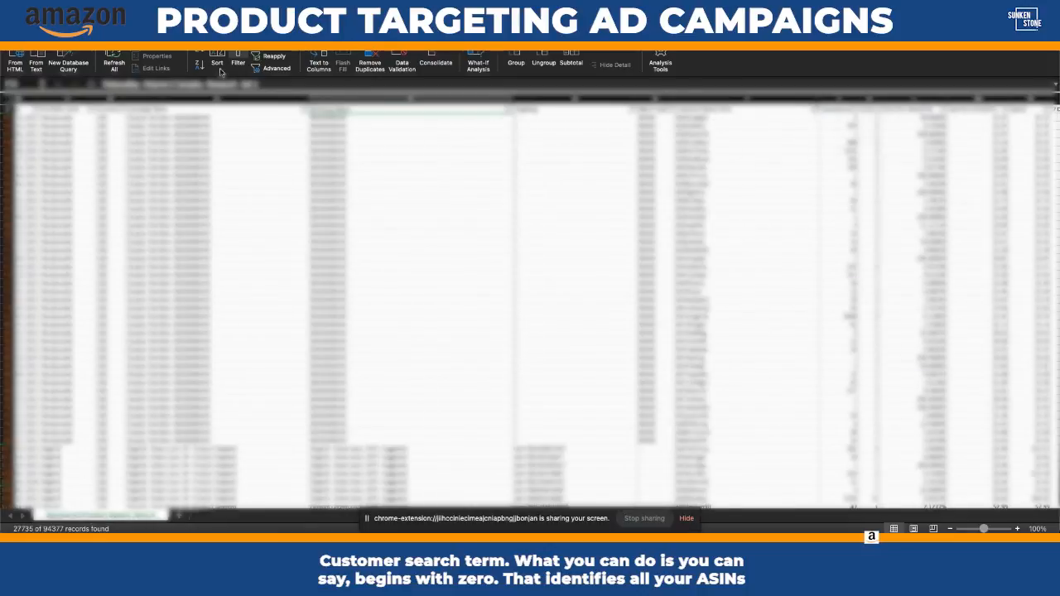
- Filter the campaign name column to automatic campaigns by searching its values for "au"
click(305, 110)
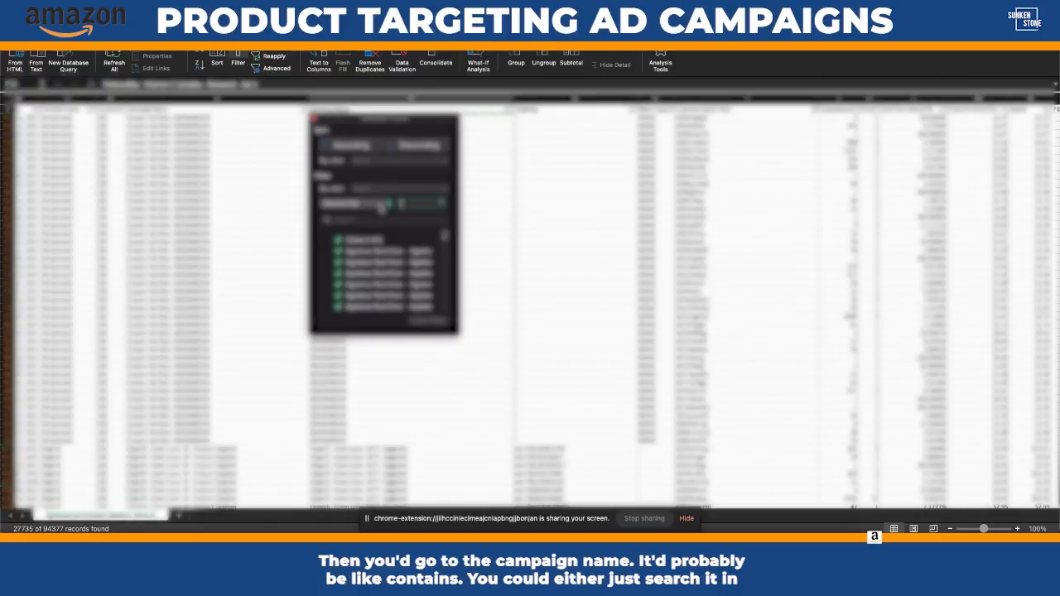
click(382, 205)
click(361, 302)
click(385, 217)
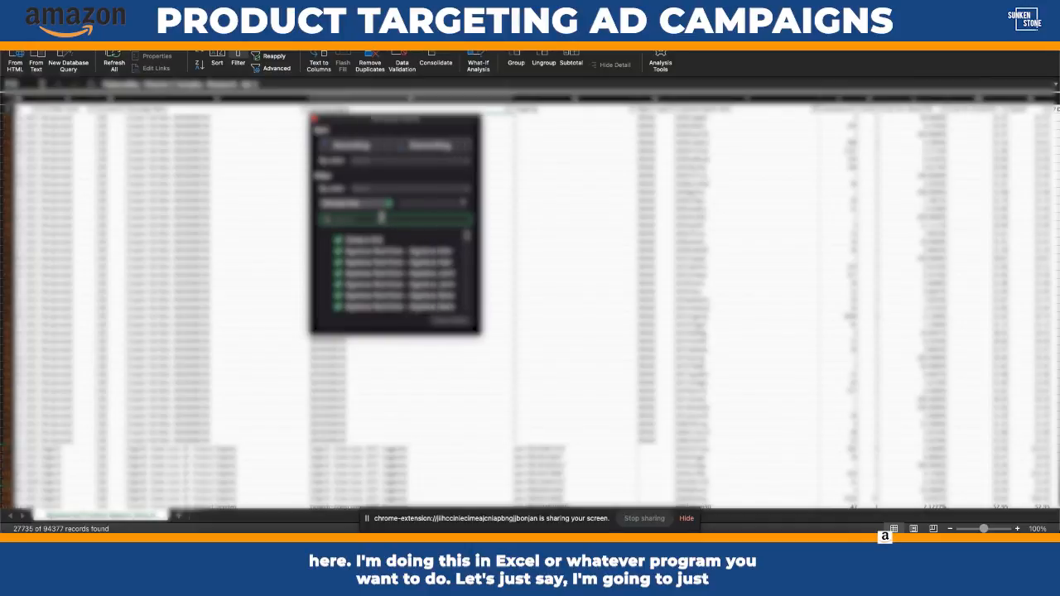
text(au)
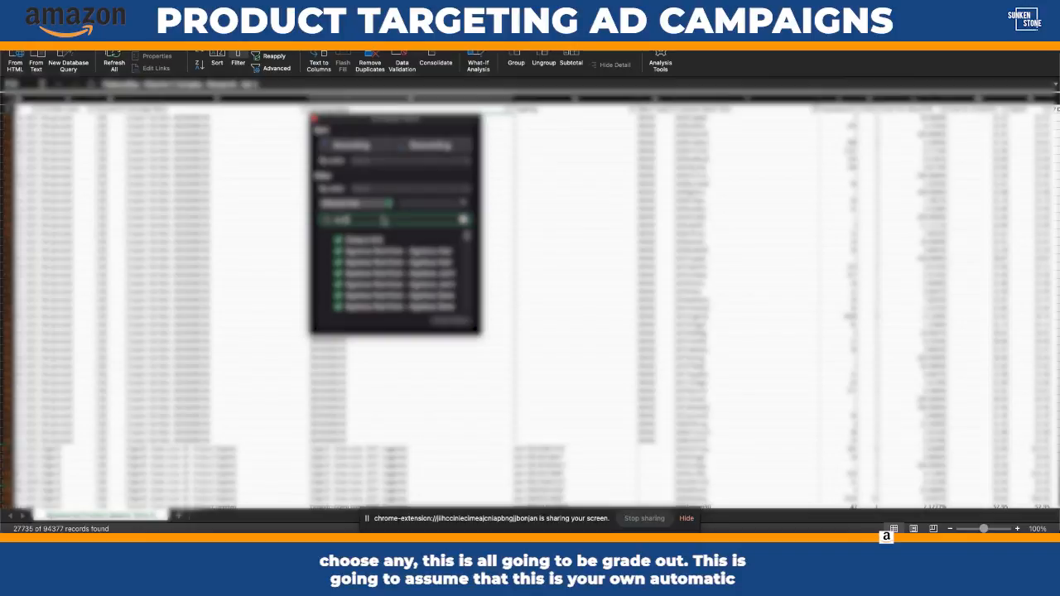
click(289, 249)
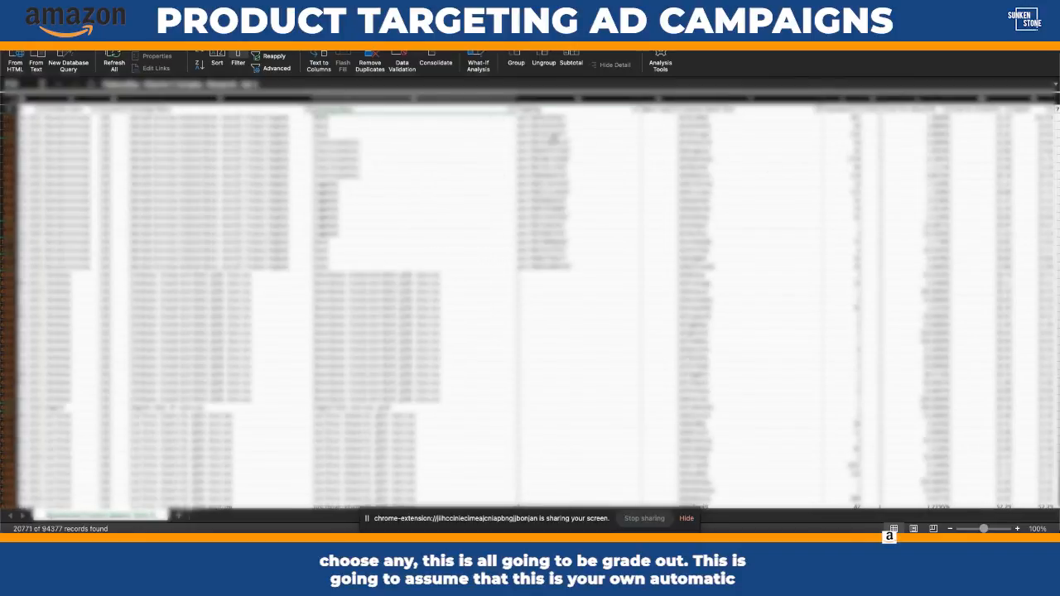
- Filter the sales column of the search term report to exclude rows with zero sales
scroll(673, 217, right, 5)
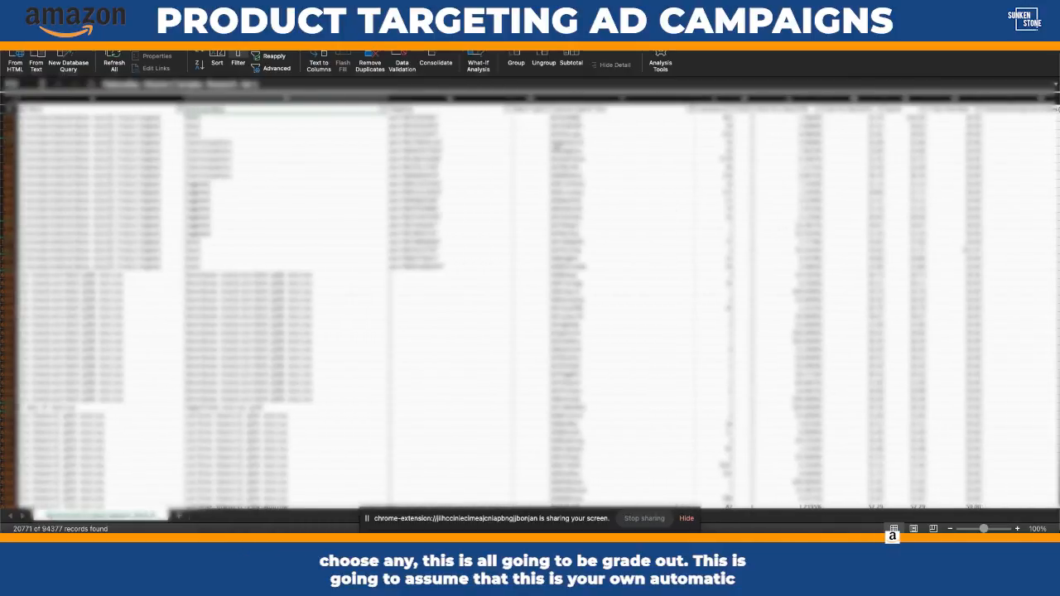
scroll(435, 188, right, 1)
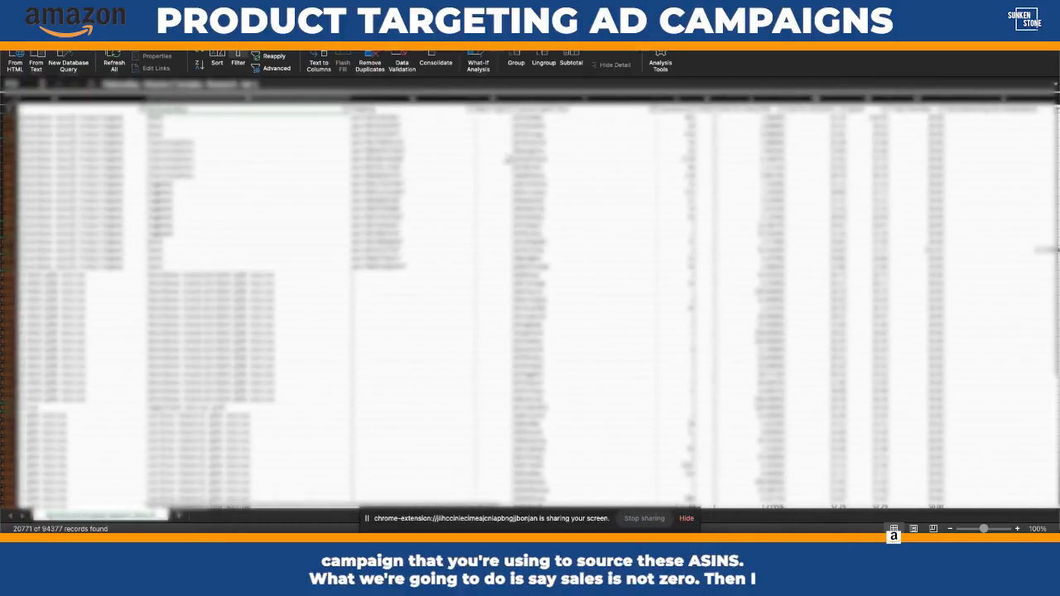
scroll(693, 198, right, 1)
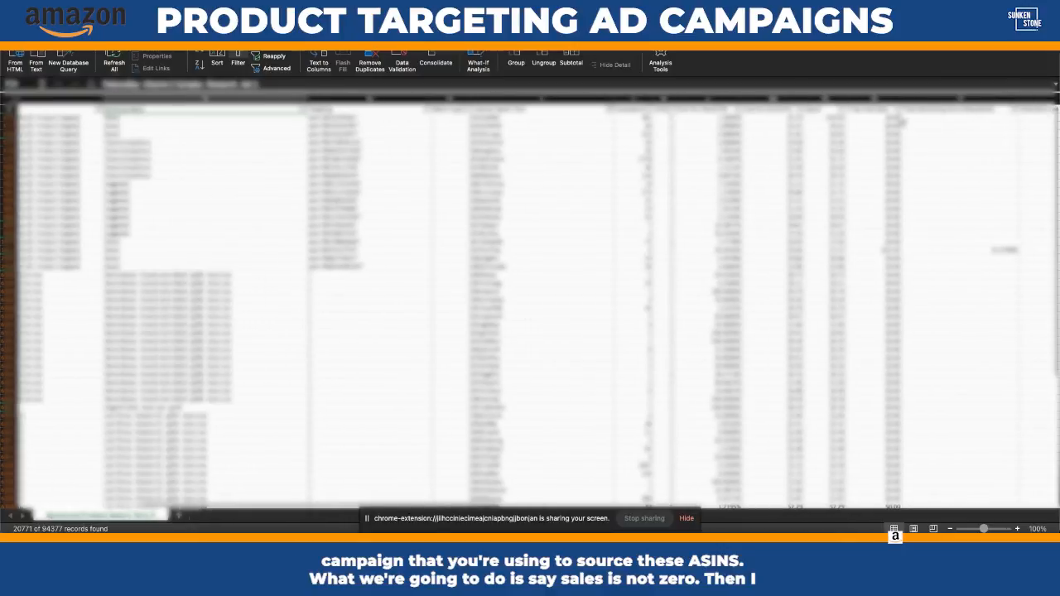
click(900, 111)
click(770, 251)
click(534, 277)
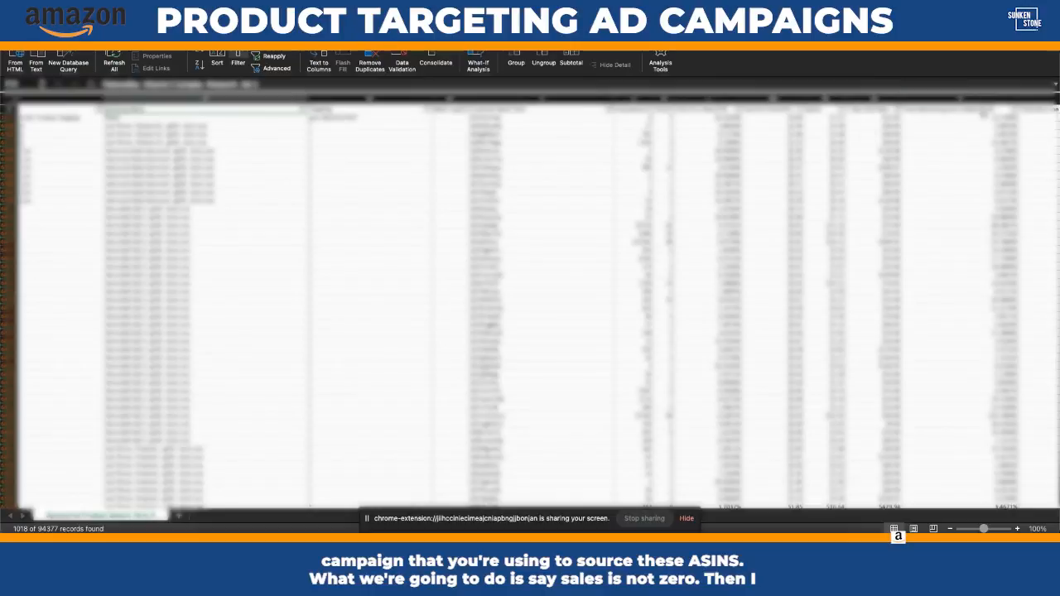
- Filter the ACoS column with a Less Than condition of 1.2
click(1017, 110)
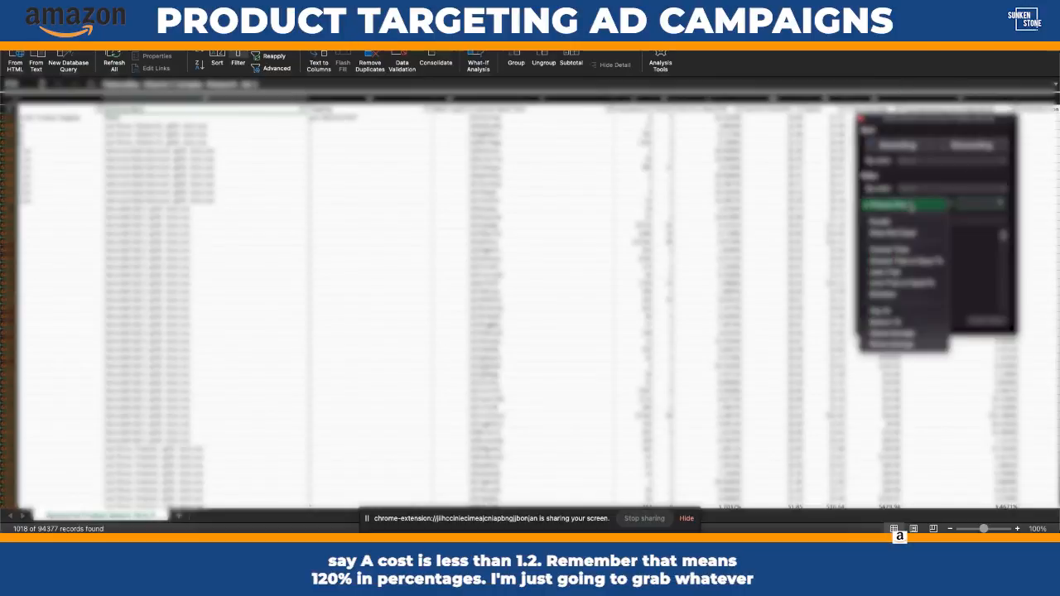
click(900, 272)
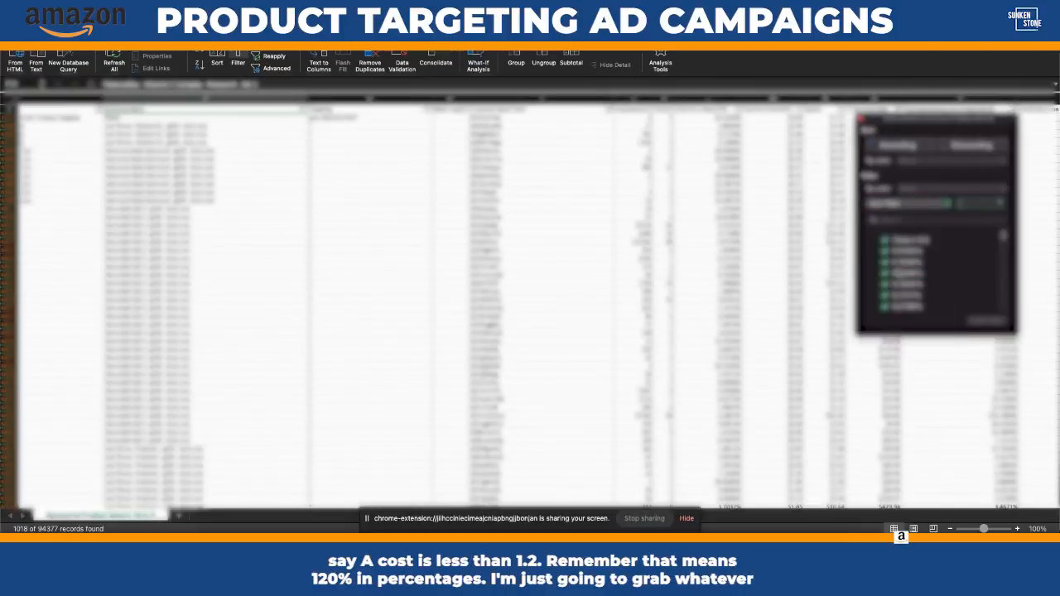
text(1.2)
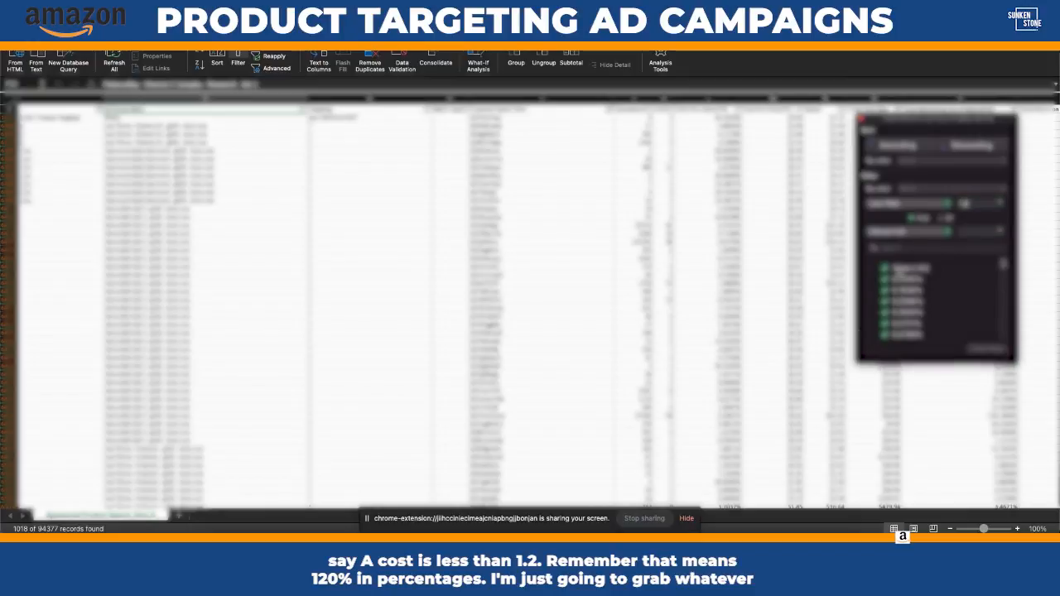
click(753, 243)
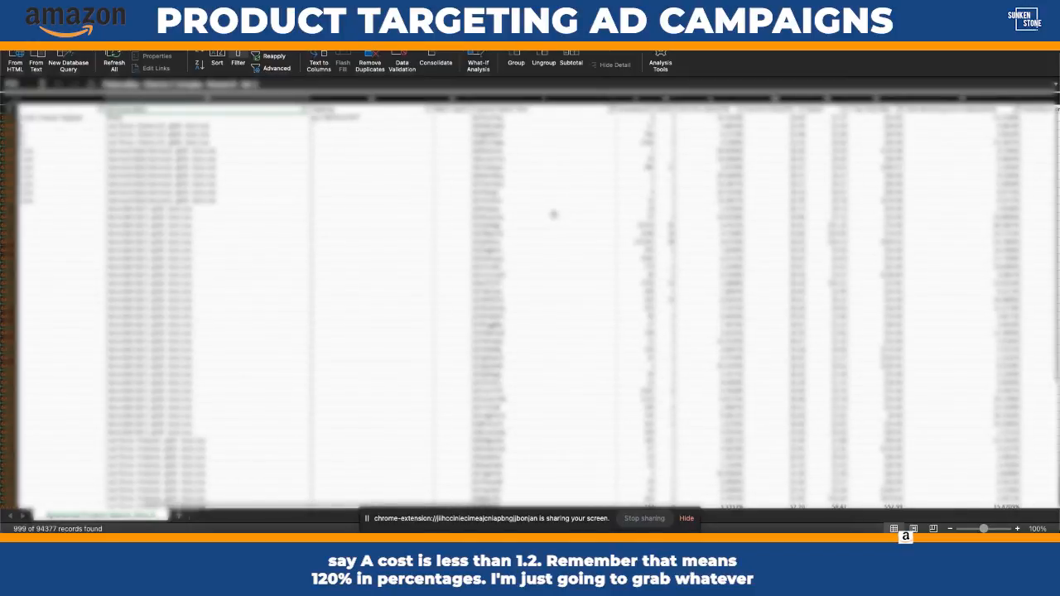
- Select and copy a screenful of the filtered ASINs in the customer search term column
scroll(544, 140, left, 1)
scroll(544, 141, left, 4)
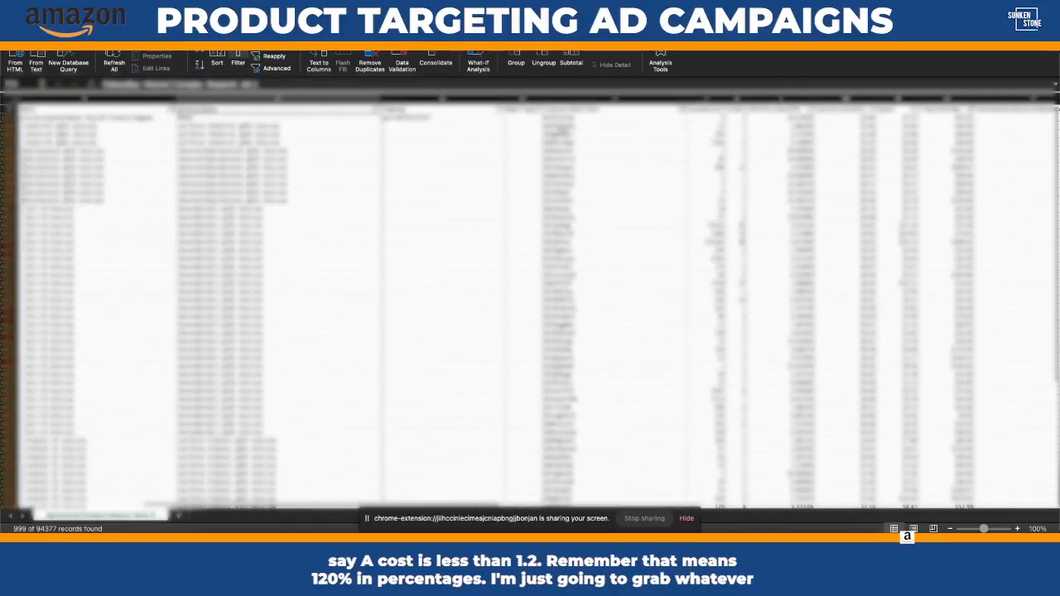
drag(580, 120, 586, 502)
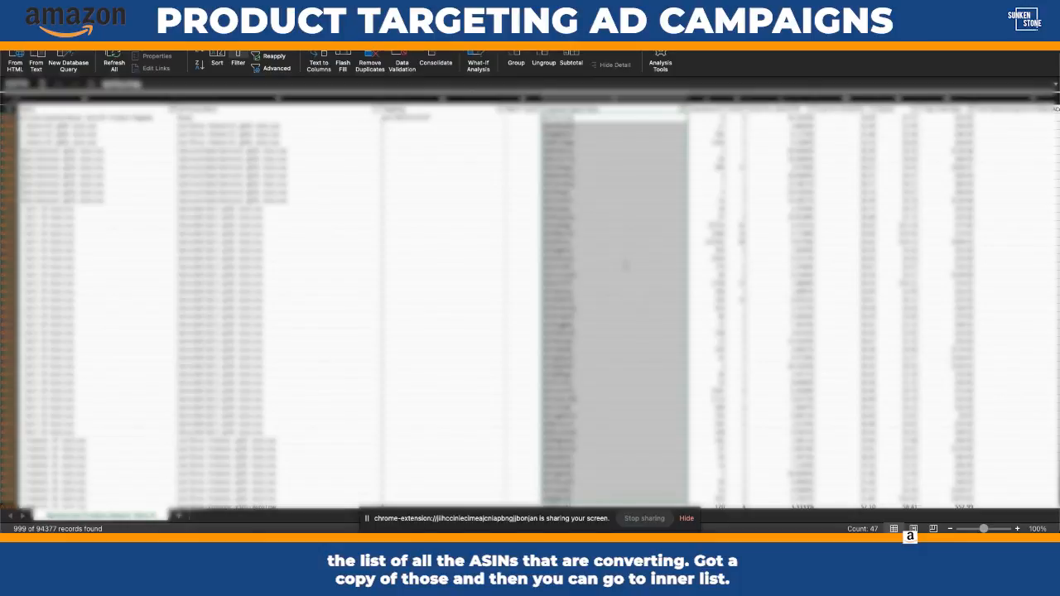
- Switch back to the Amazon campaign form and target the copied ASINs as individual products by entering them as a list
key(super+Tab)
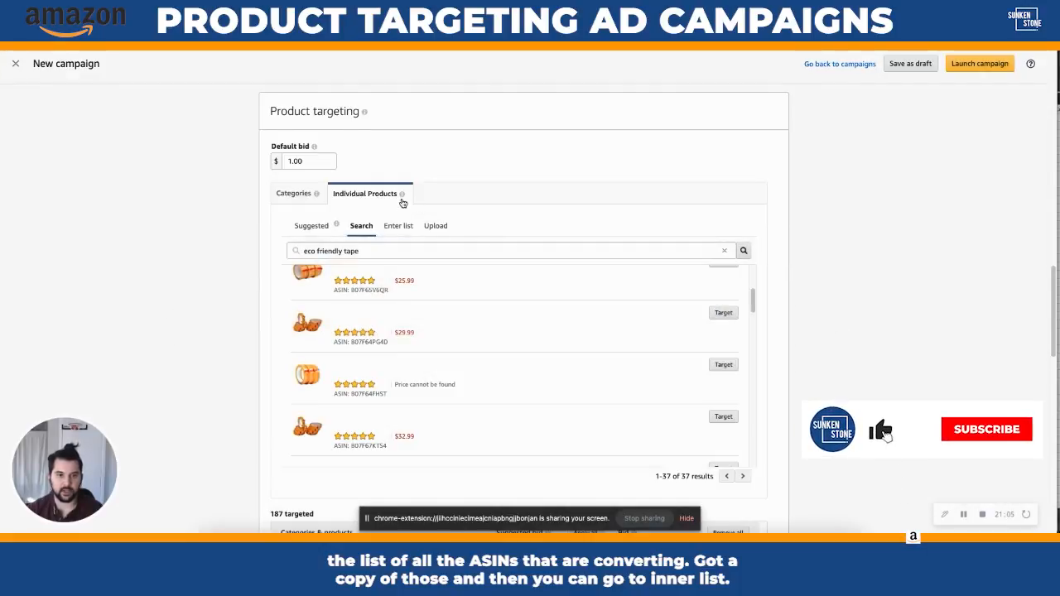
click(397, 226)
click(398, 273)
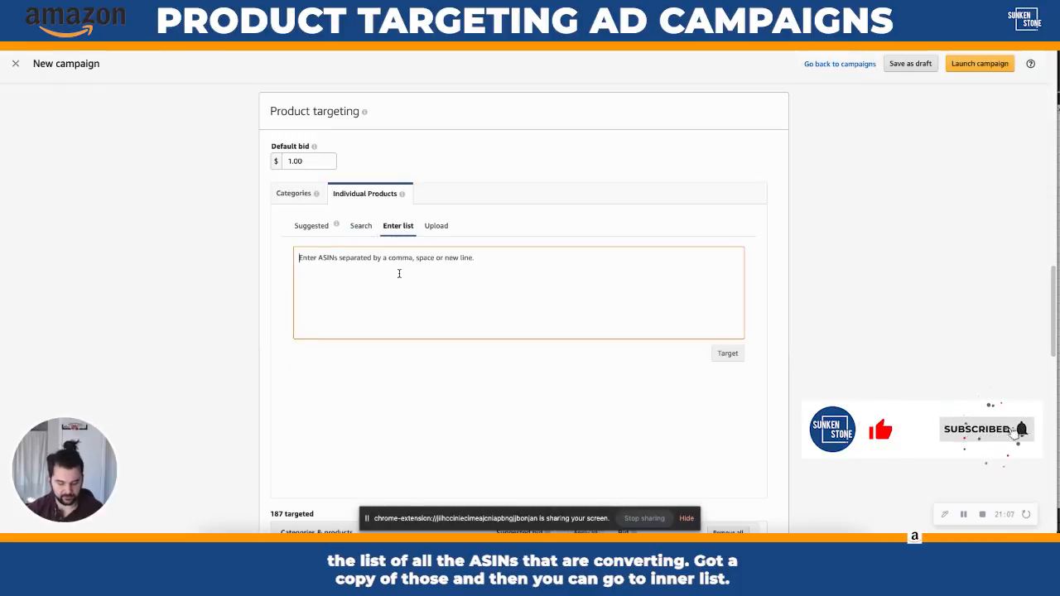
key(super+v)
click(727, 355)
- Review the targeted products with their bids, the negative brand exclusions, the launch options and the campaign's general settings
scroll(233, 309, down, 3)
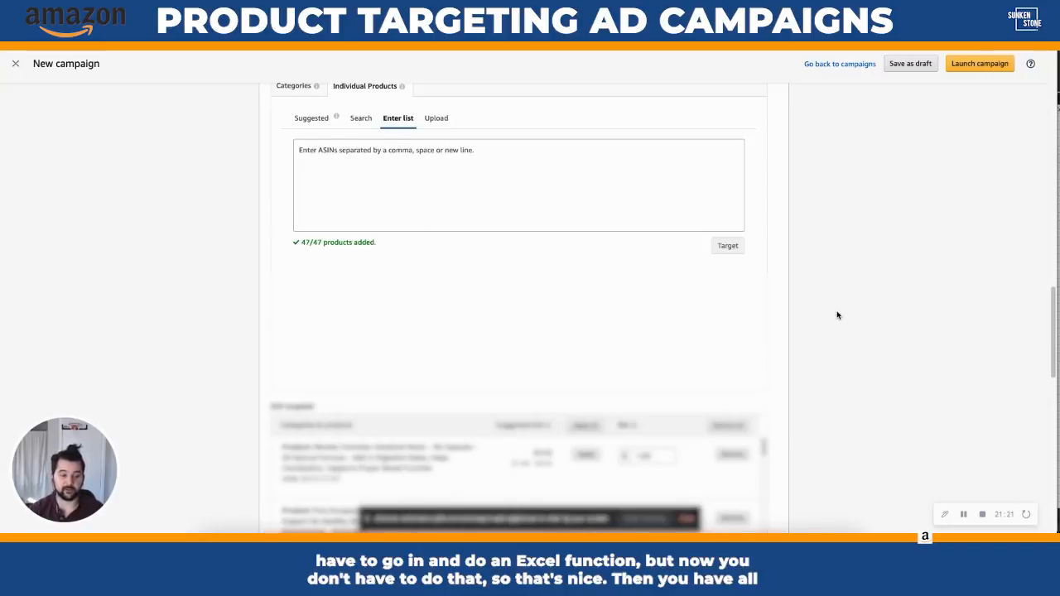
scroll(885, 208, down, 3)
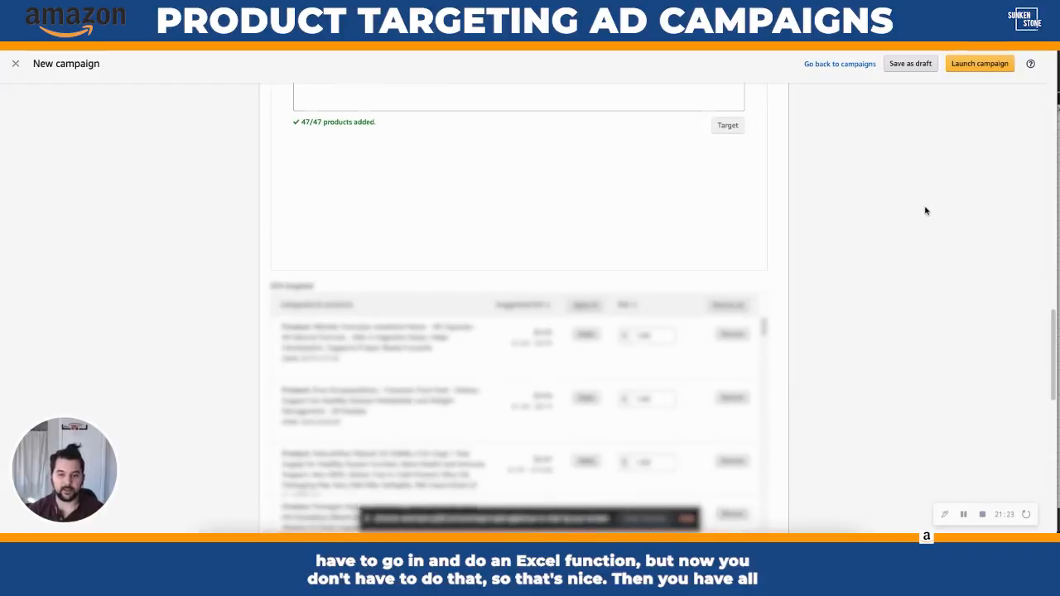
scroll(404, 266, down, 2)
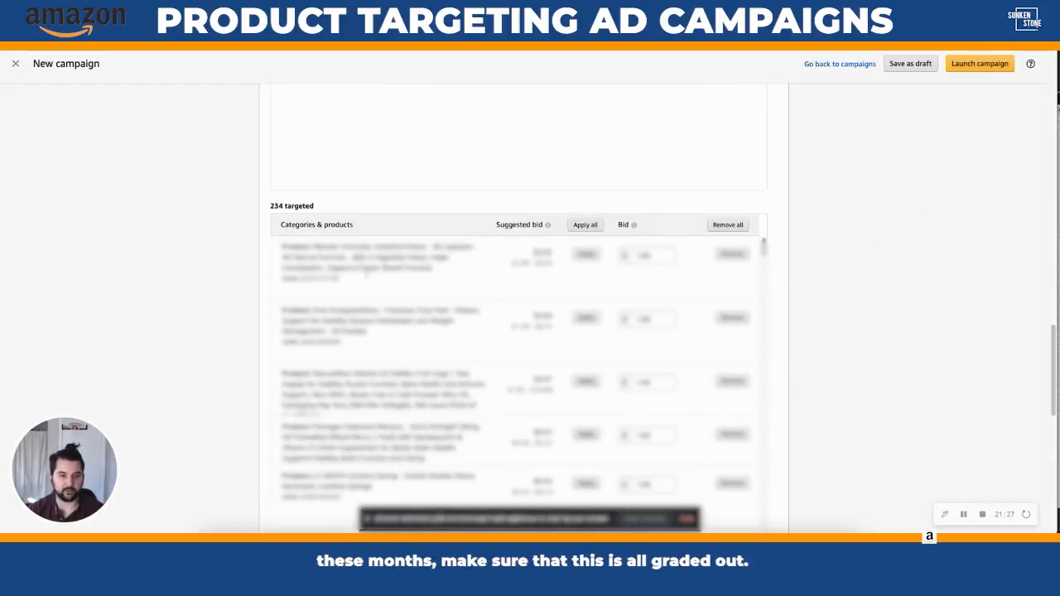
scroll(856, 343, up, 1)
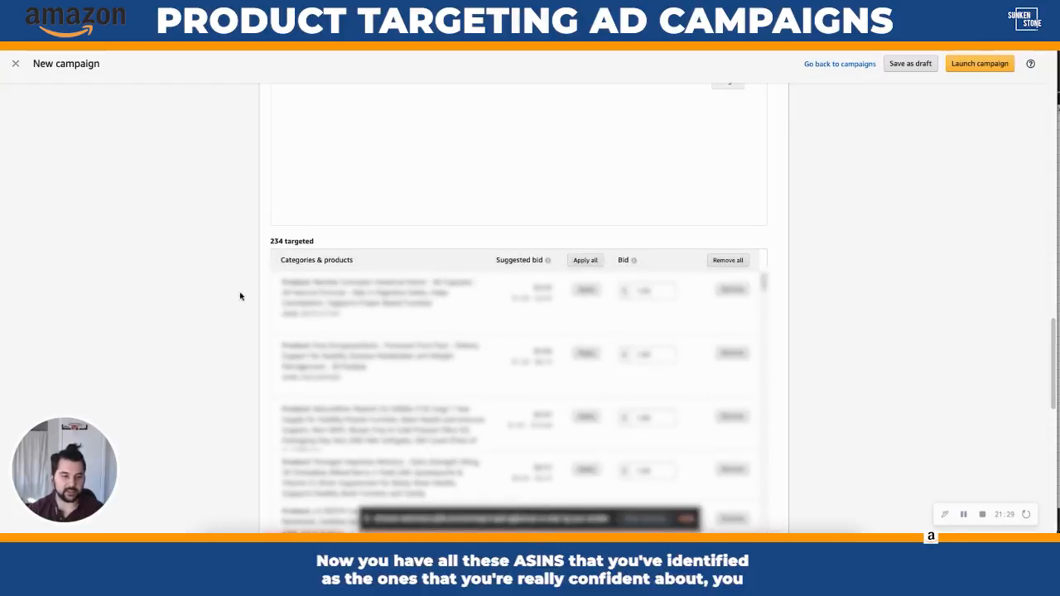
scroll(247, 291, up, 5)
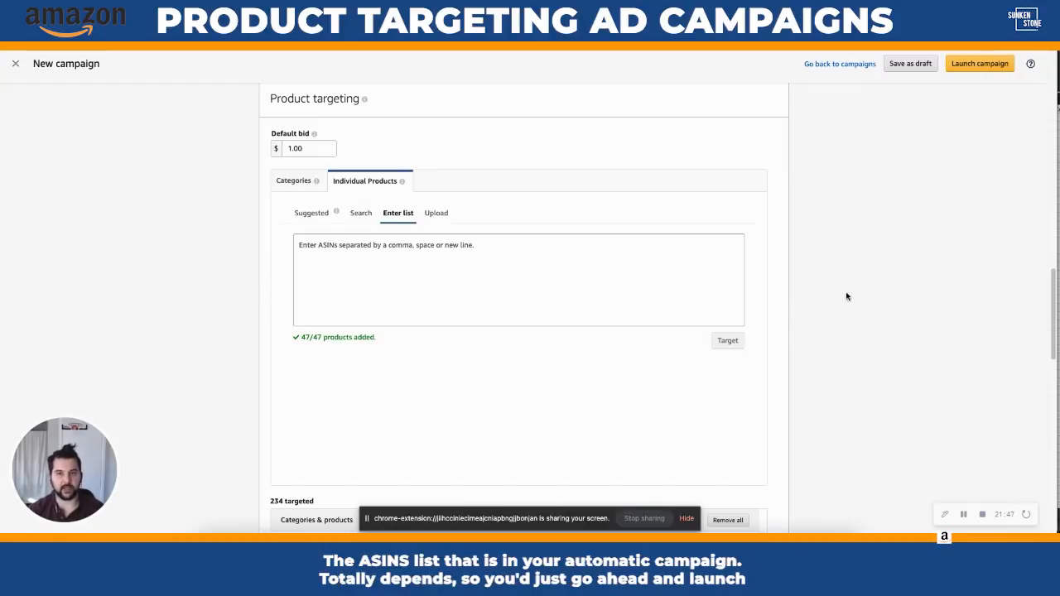
scroll(813, 286, down, 2)
scroll(814, 300, down, 10)
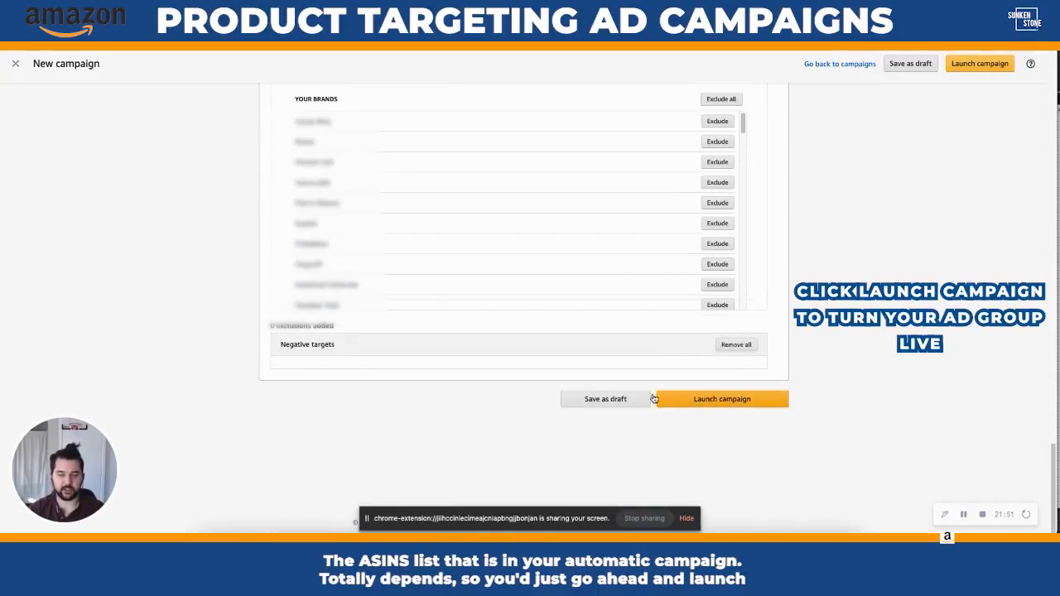
scroll(105, 295, up, 15)
scroll(166, 299, up, 10)
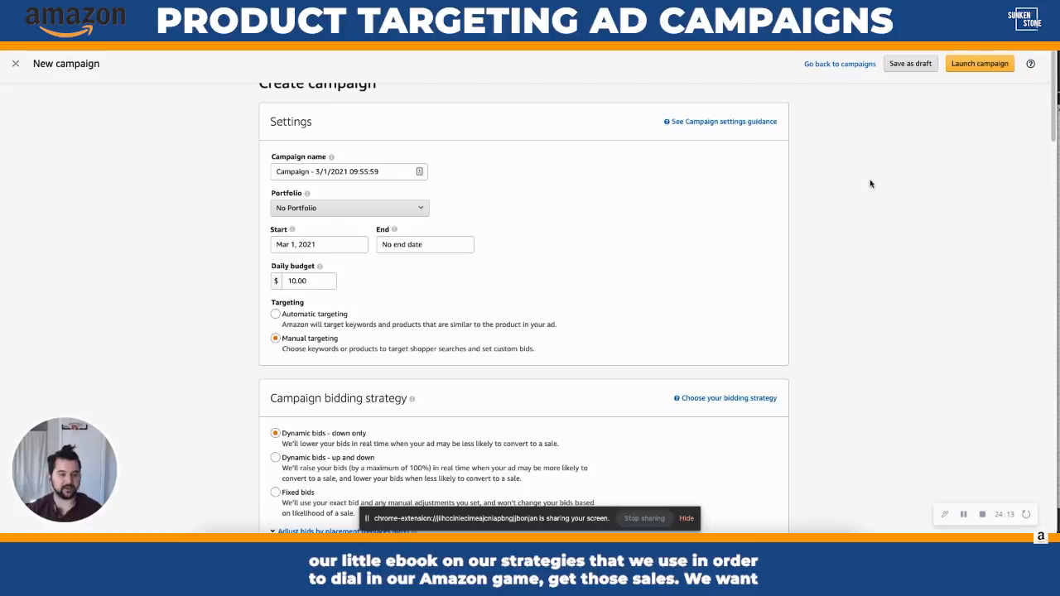
scroll(894, 170, up, 1)
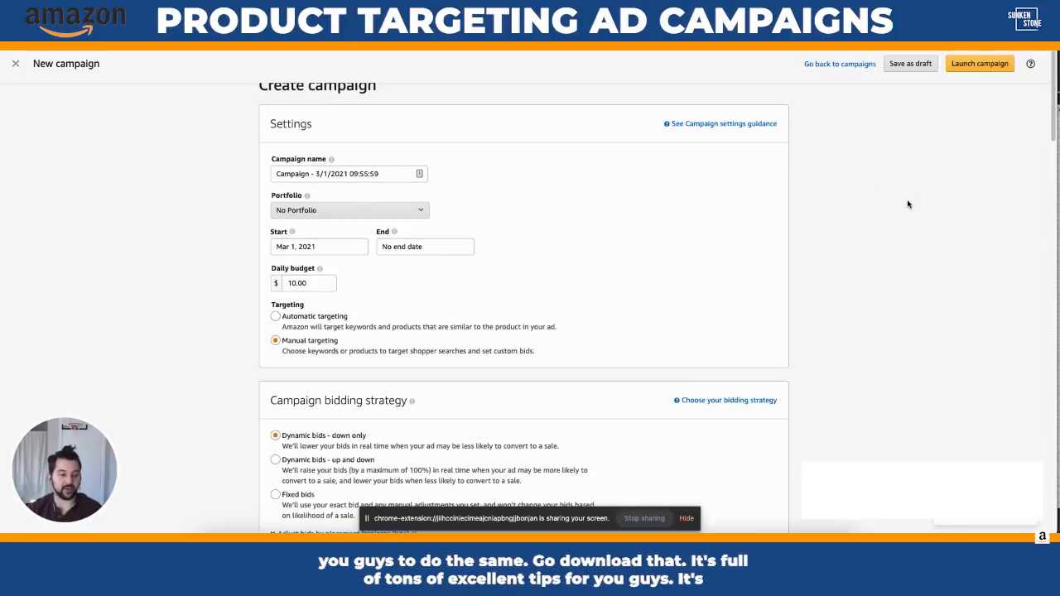